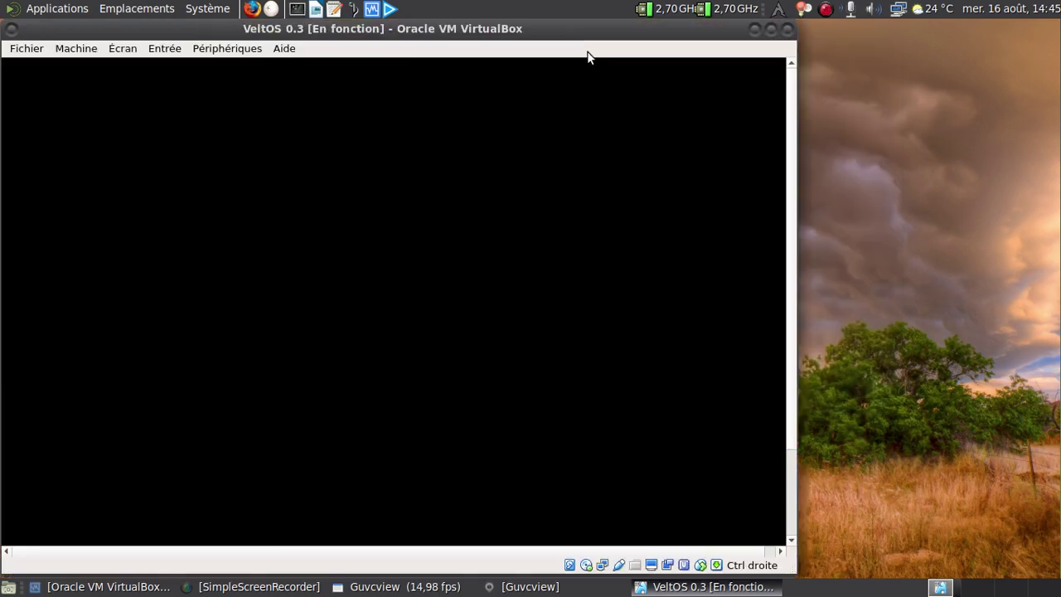
# Step: Switch the virtual machine to full screen and log in to the live session with the veltlive account
pyautogui.press('Control_R+f')
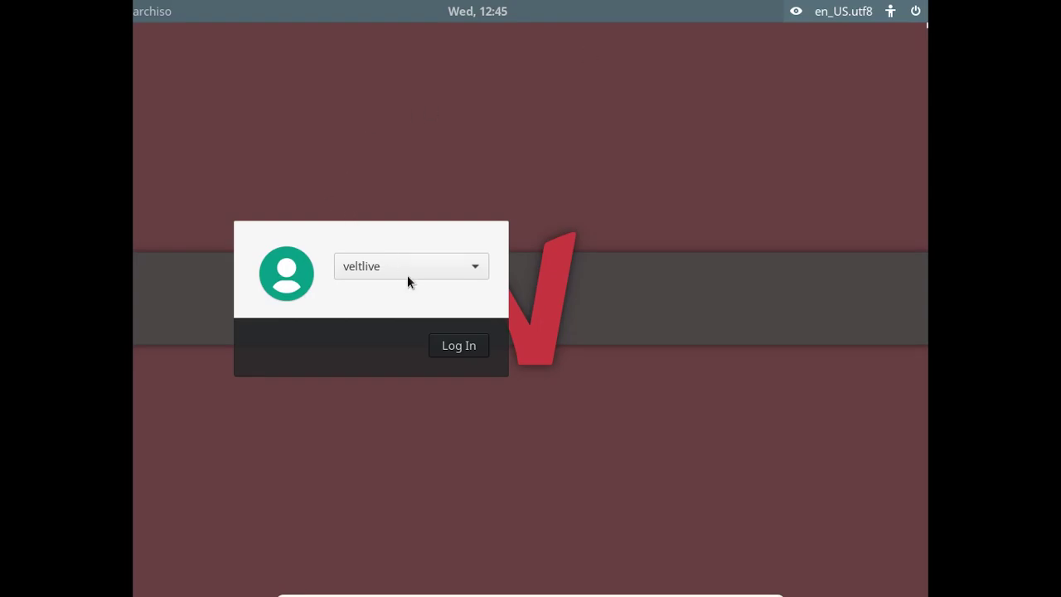
pyautogui.click(459, 348)
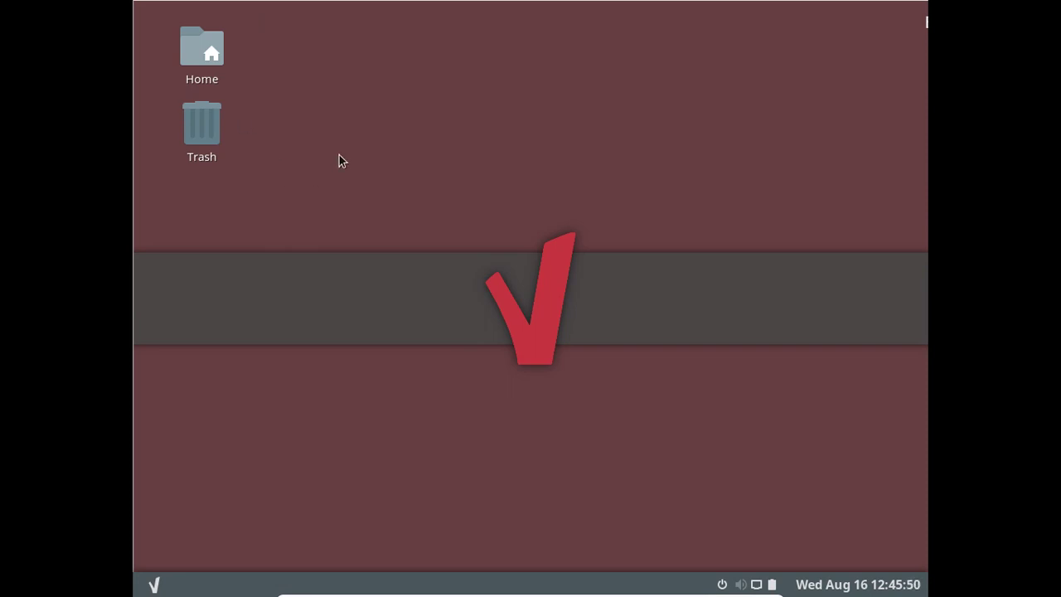
# Step: Look through the live system's application list and its complete list of system settings
pyautogui.click(141, 587)
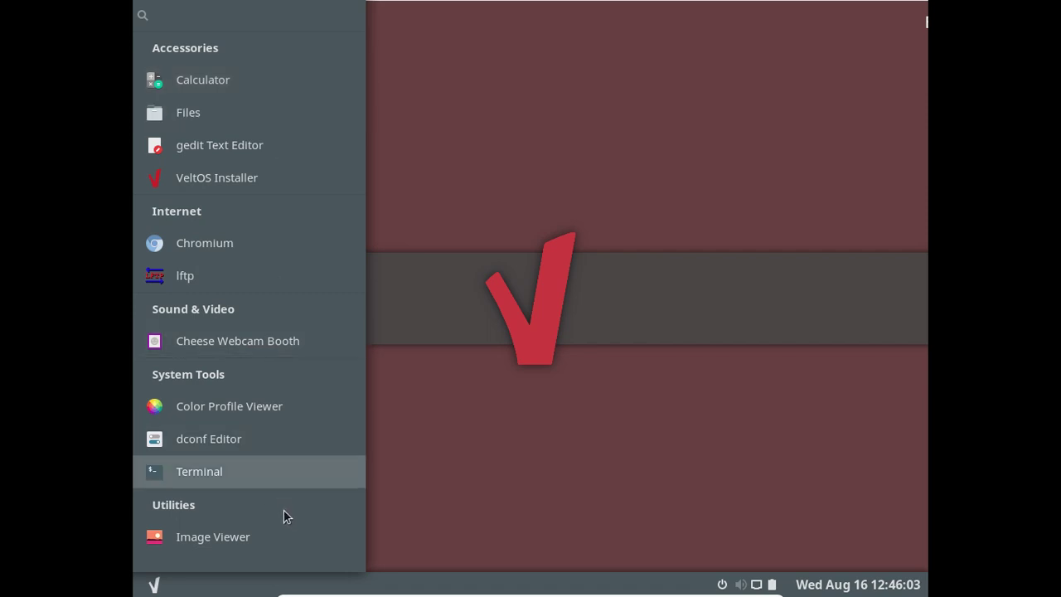
pyautogui.click(537, 338)
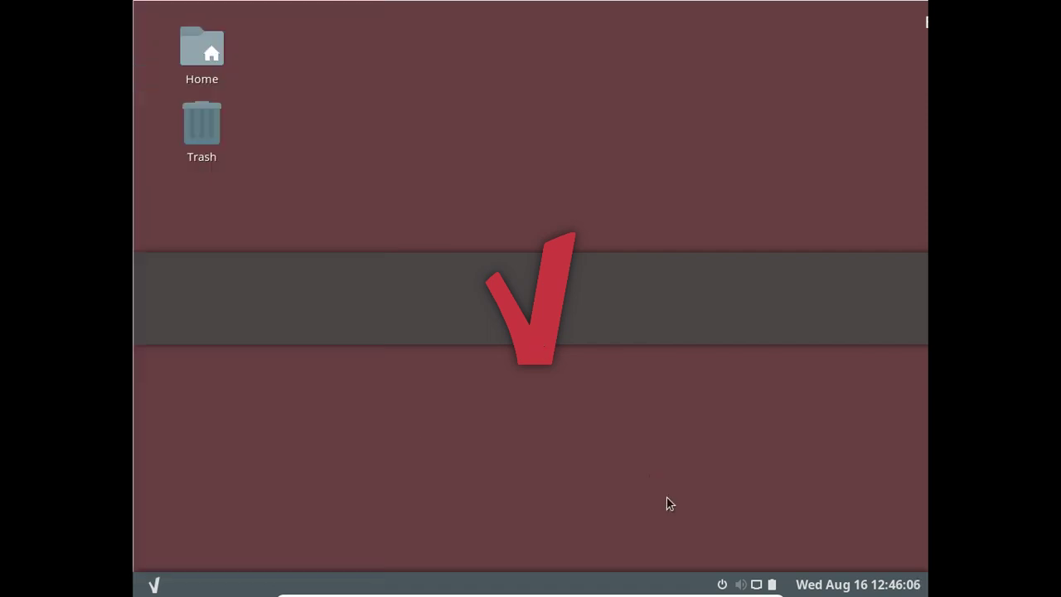
pyautogui.click(720, 586)
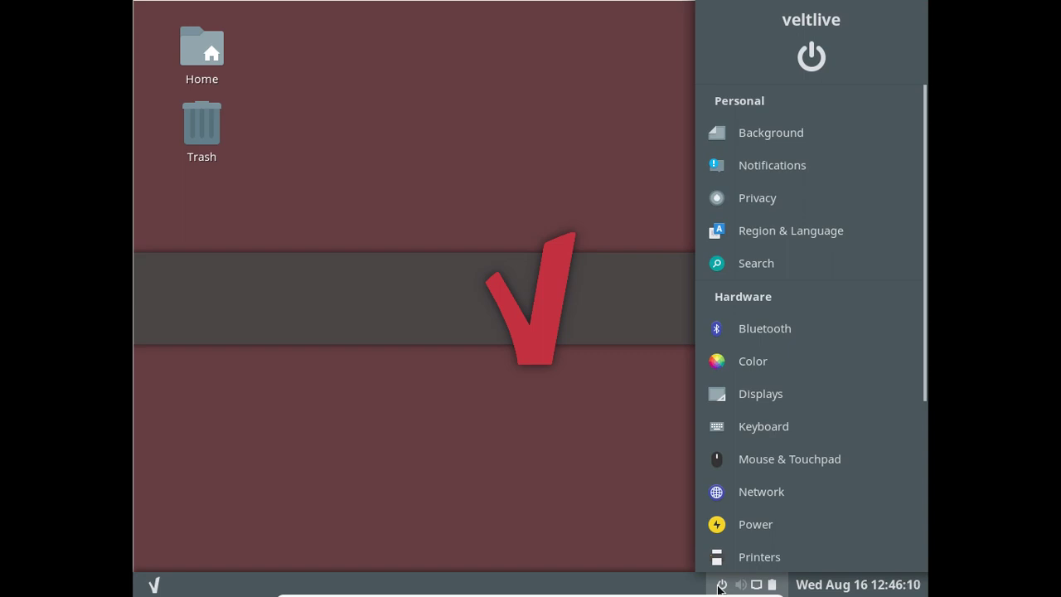
pyautogui.scroll(-3, 831, 238)
pyautogui.scroll(-2, 831, 236)
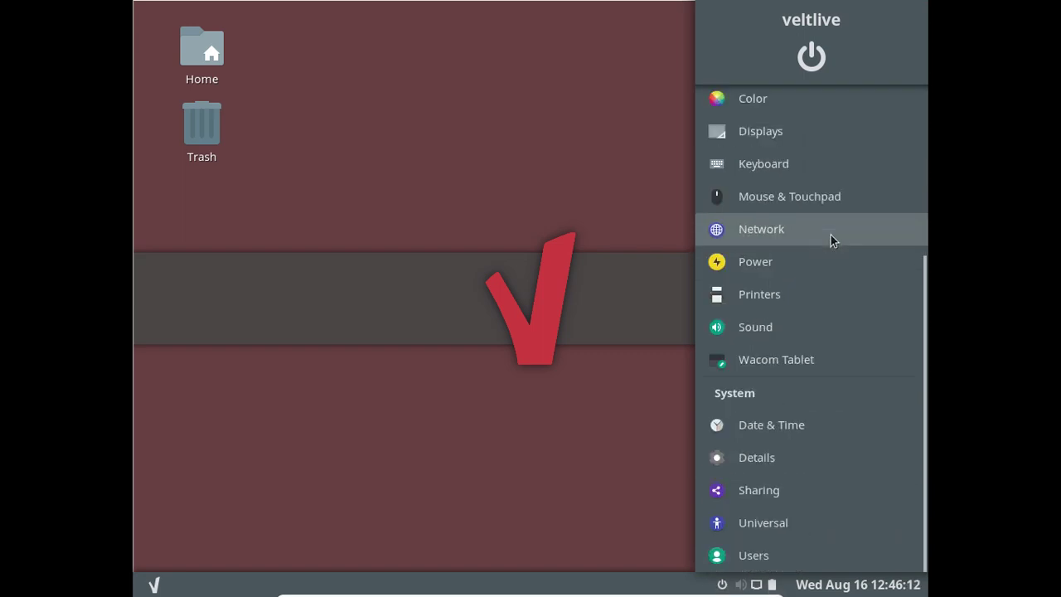
pyautogui.scroll(5, 830, 236)
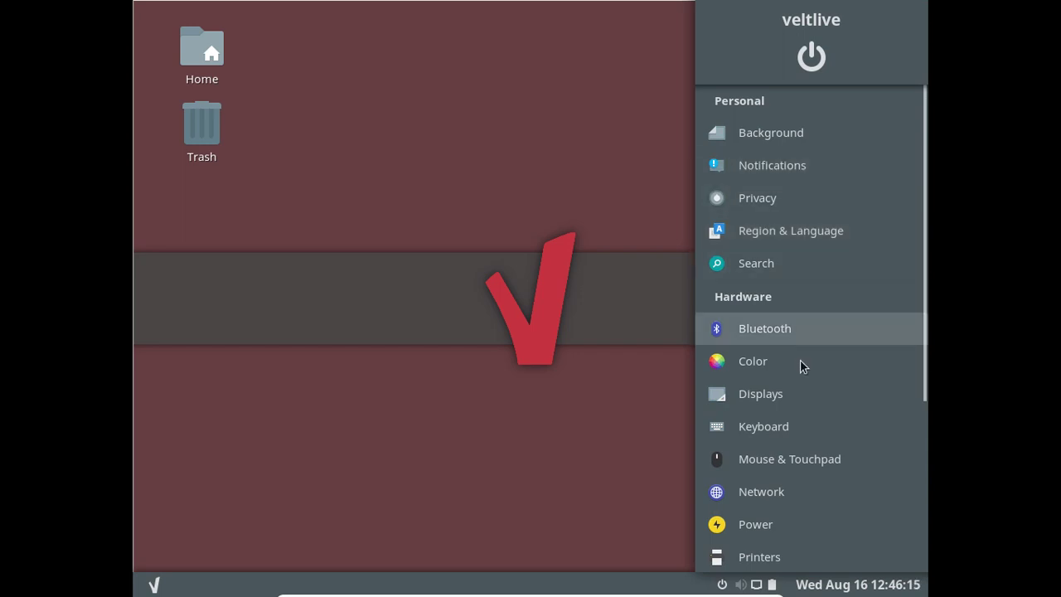
# Step: View the Keyboard shortcuts settings and the Details overview of the system, and close the settings window
pyautogui.click(813, 418)
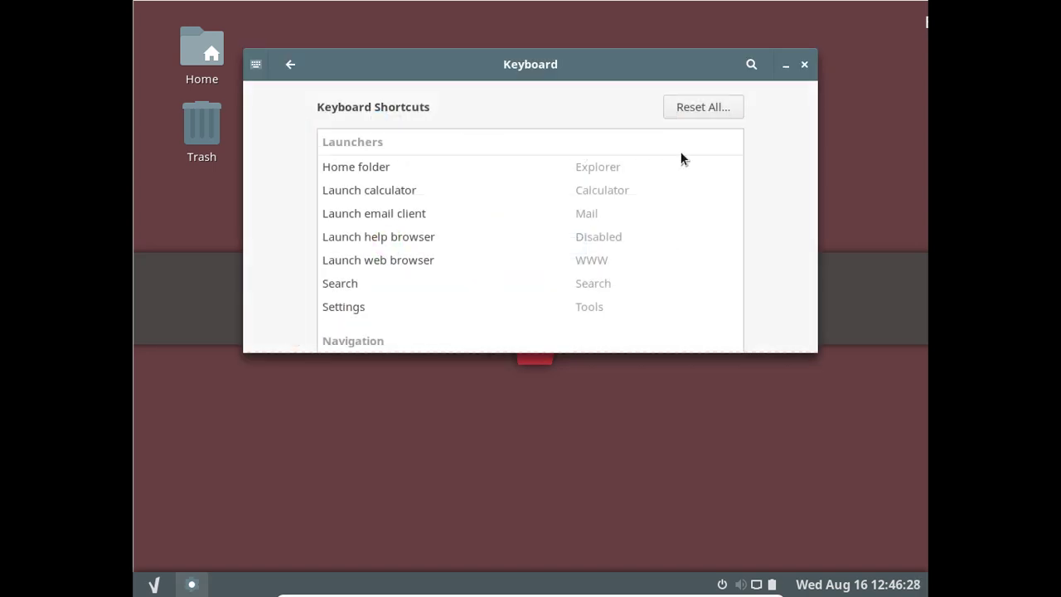
pyautogui.click(289, 65)
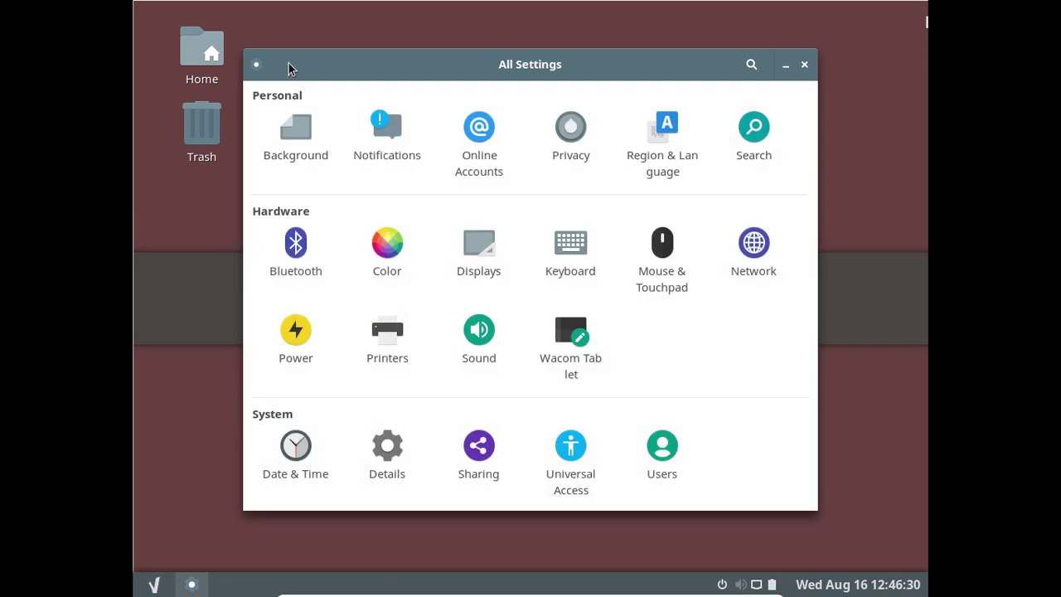
pyautogui.click(388, 451)
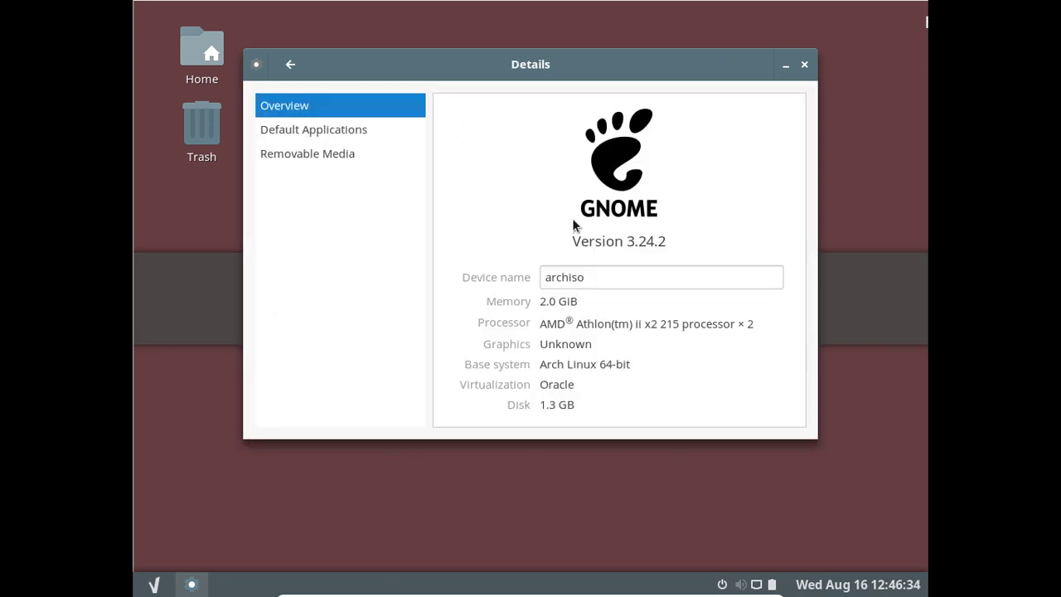
pyautogui.click(804, 65)
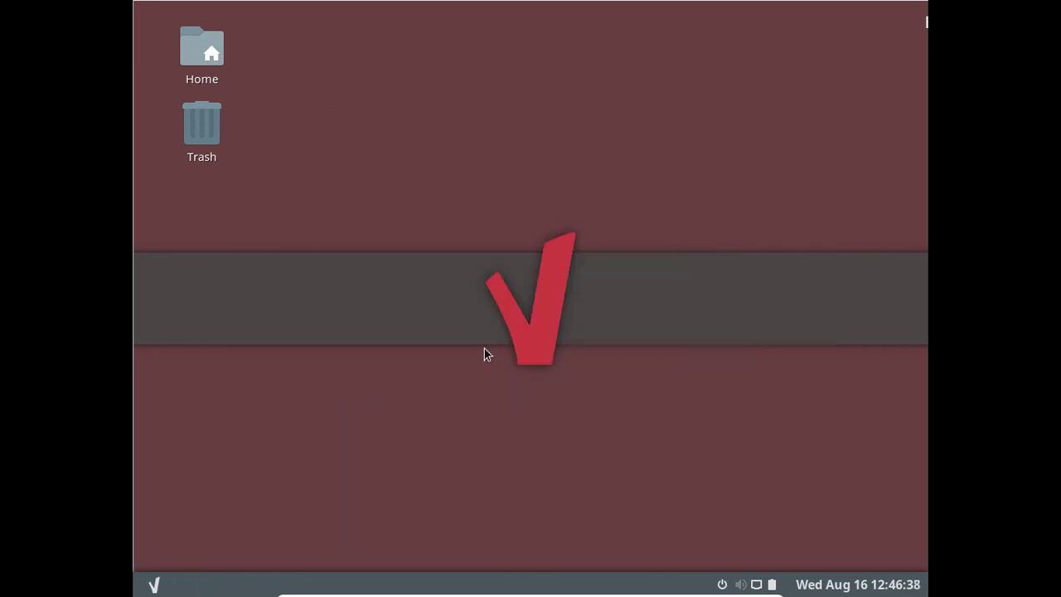
# Step: Open a terminal and switch the keyboard layout to French with "setxkbmap fr"
pyautogui.click(156, 587)
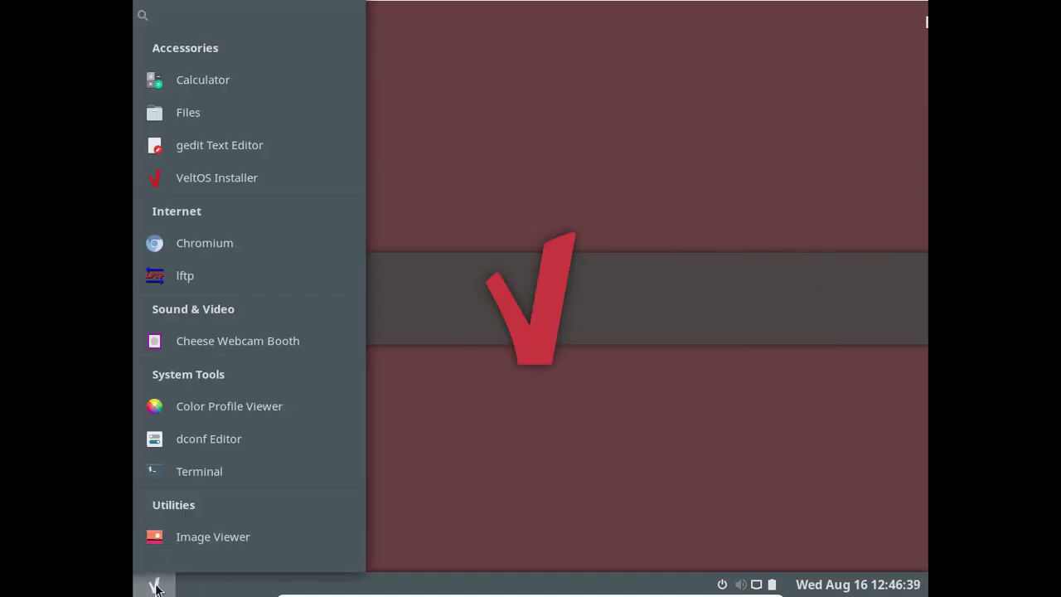
pyautogui.click(222, 471)
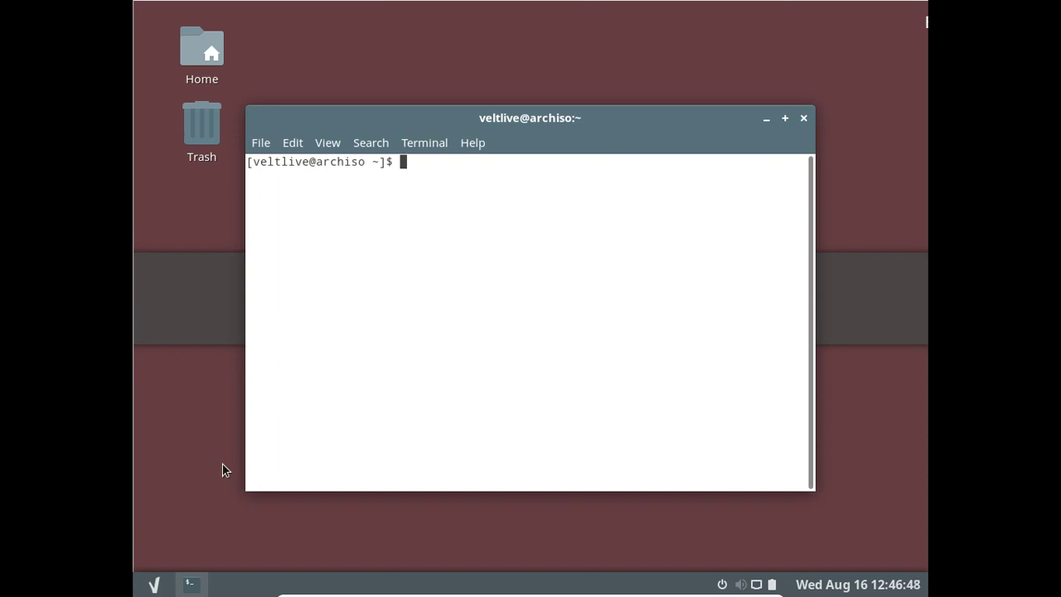
pyautogui.write('setxkbmap fr')
pyautogui.press('Return')
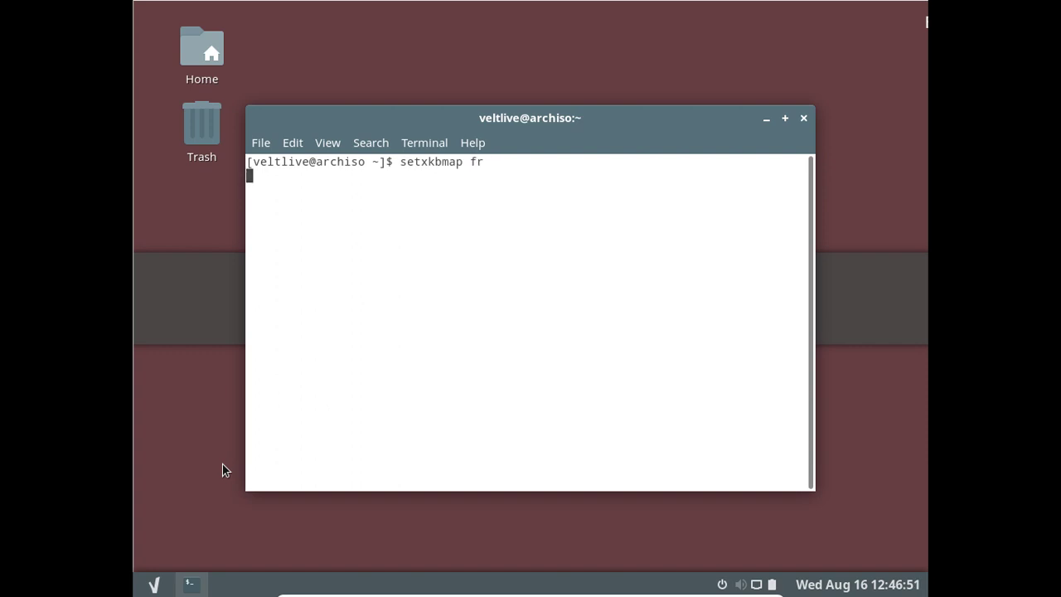
# Step: Show the partition table of the first disk with "sudo cfdisk /dev/sda"
pyautogui.write('sudo cf')
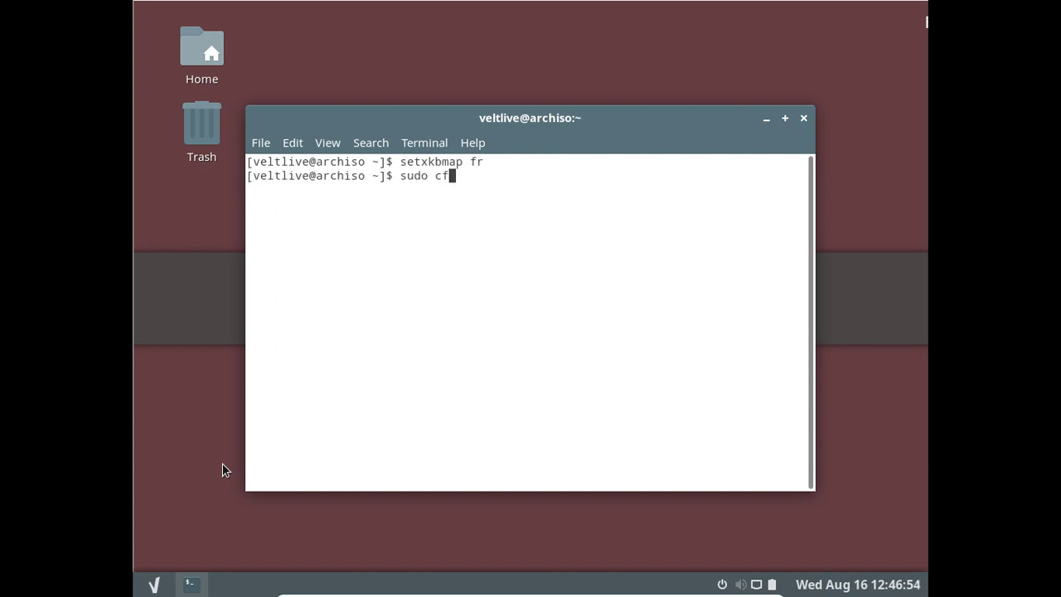
pyautogui.write('disk /dev/s')
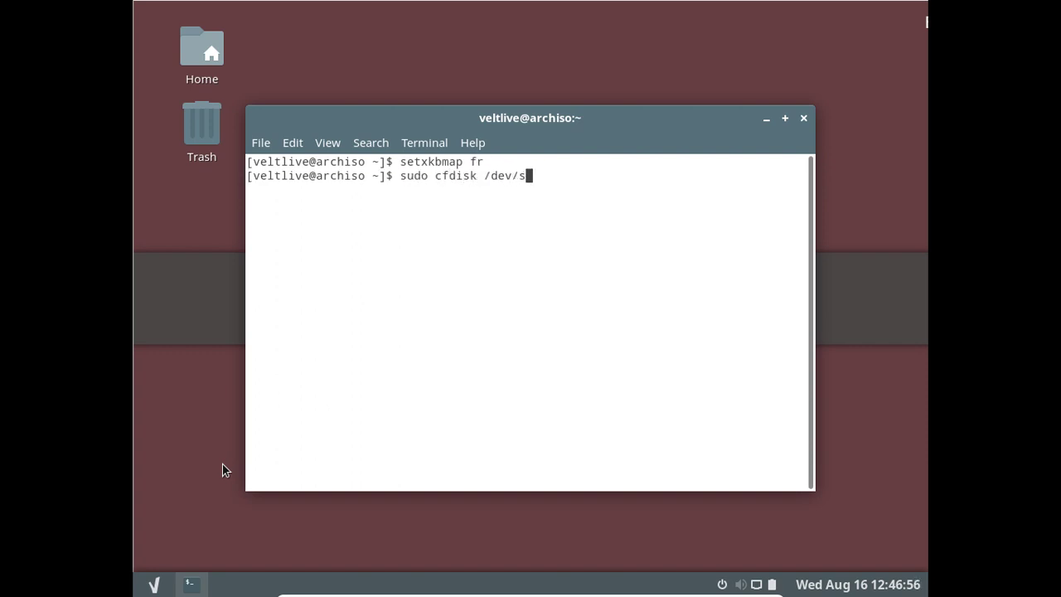
pyautogui.write('da')
pyautogui.press('Return')
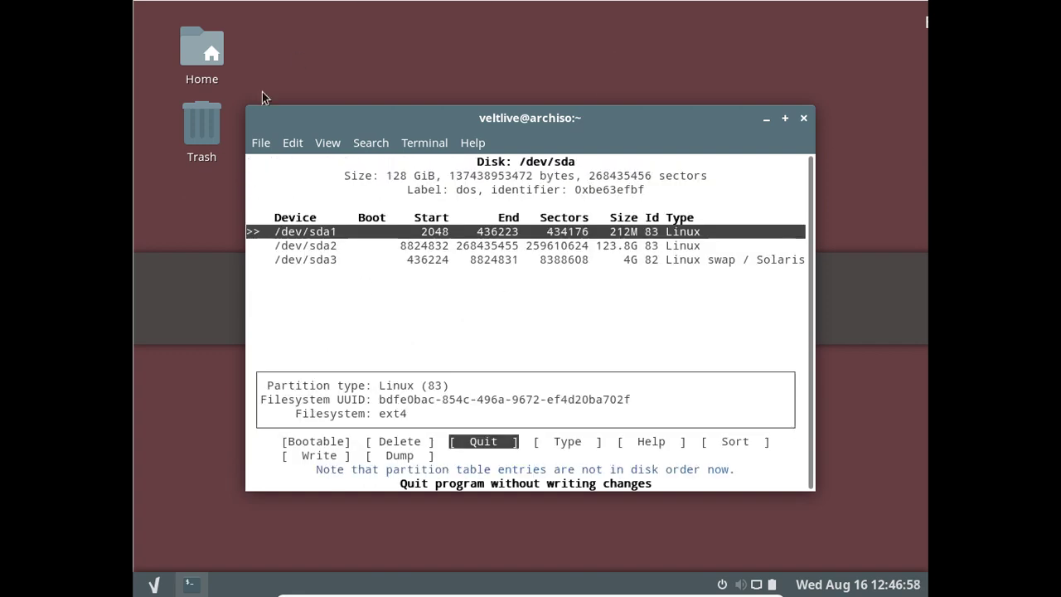
# Step: Launch the VeltOS Installer, go as far as its partition selection page, and close the installer
pyautogui.click(153, 585)
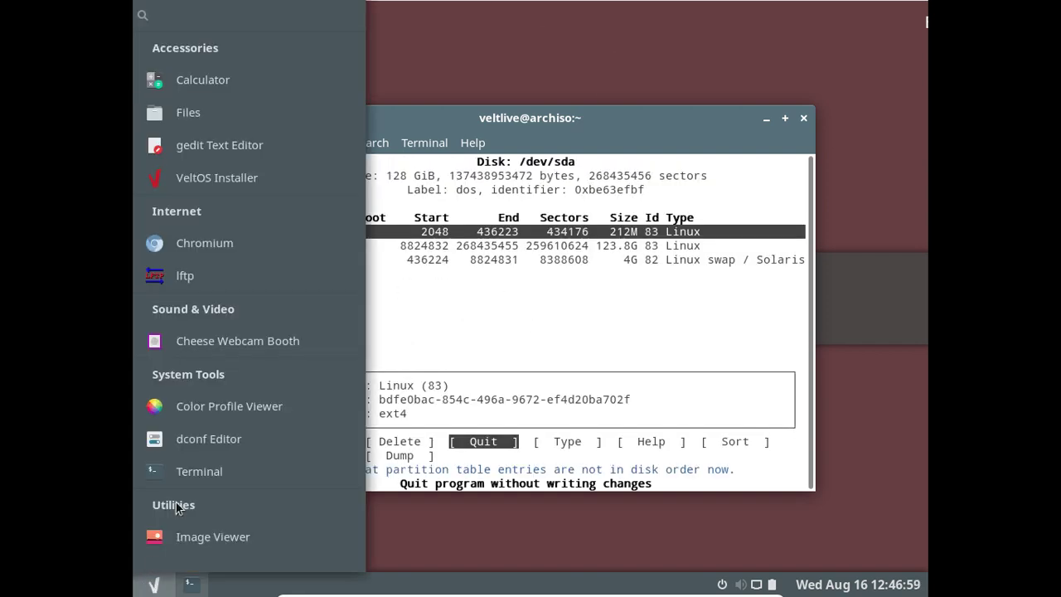
pyautogui.click(213, 172)
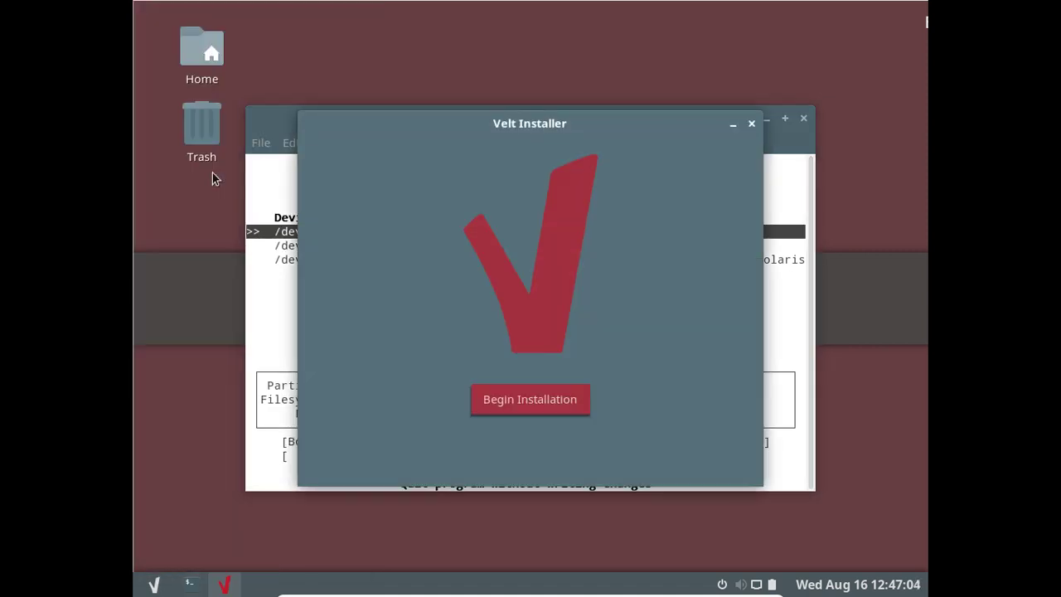
pyautogui.click(554, 405)
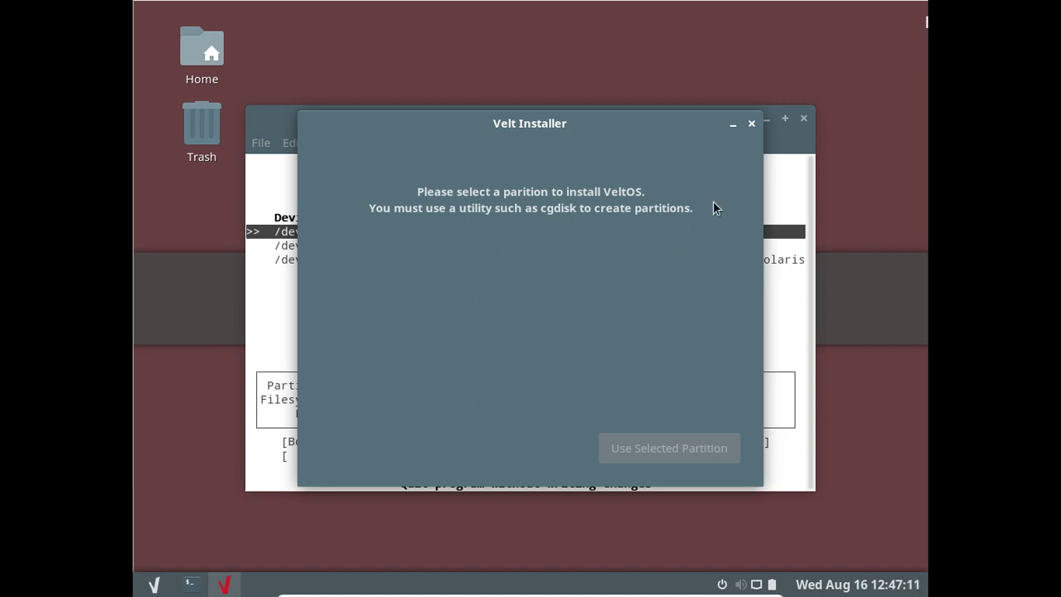
pyautogui.click(751, 125)
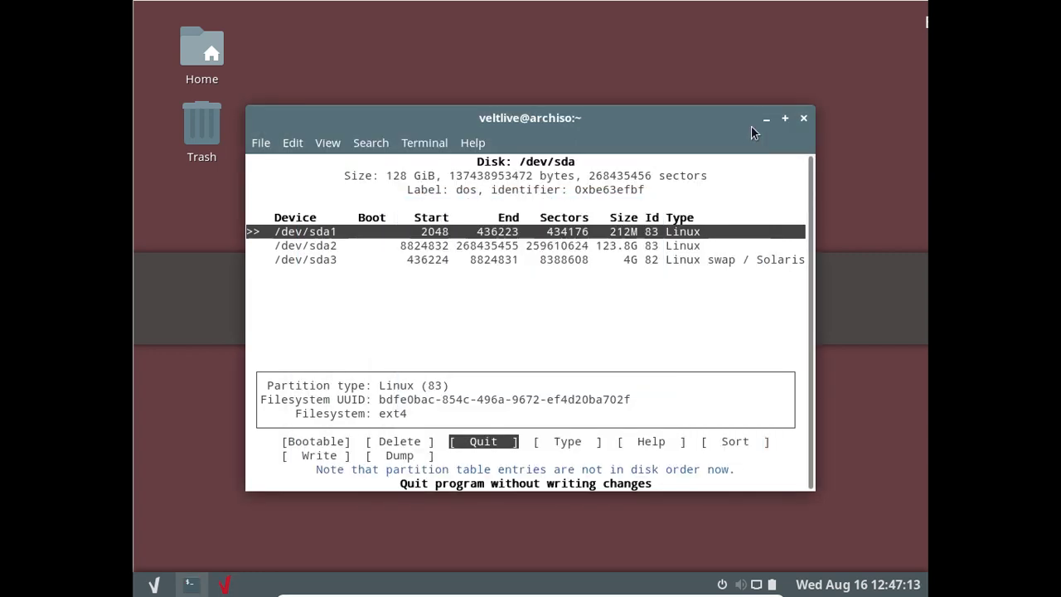
# Step: Close the terminal along with its running cfdisk process and restart the live system
pyautogui.click(803, 119)
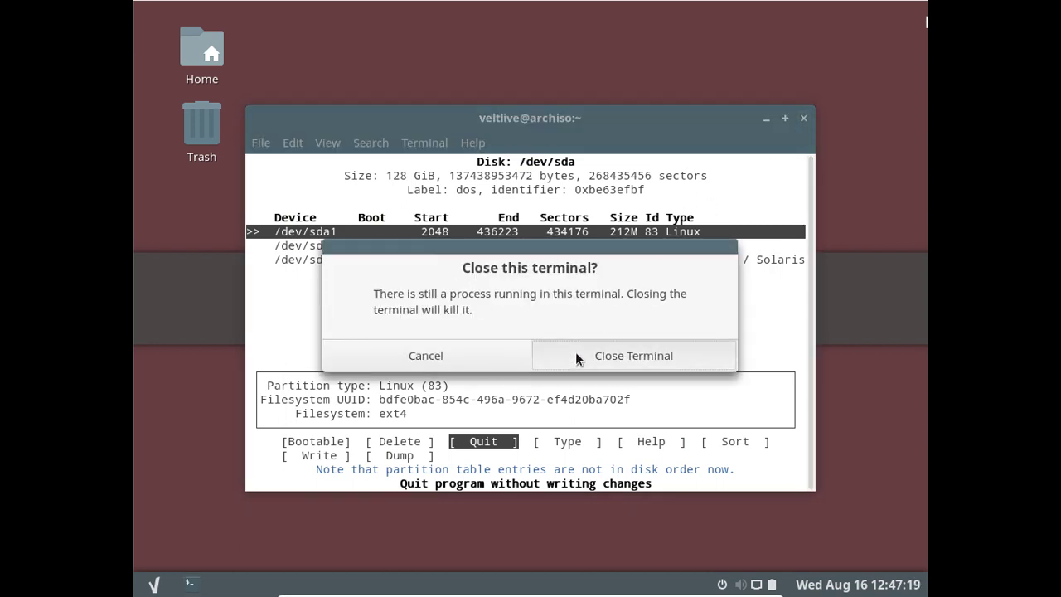
pyautogui.click(622, 363)
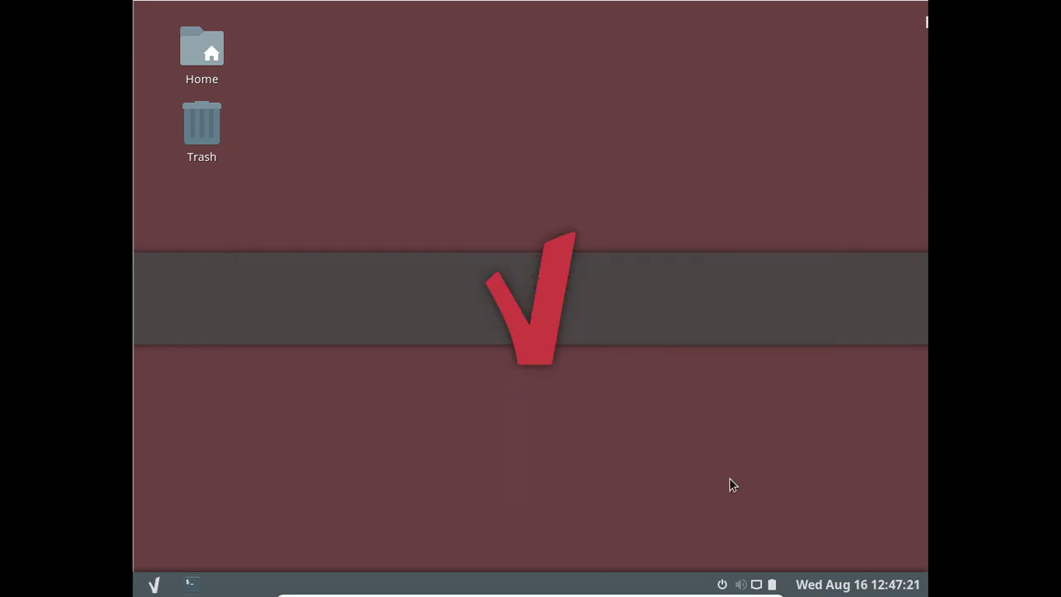
pyautogui.click(740, 584)
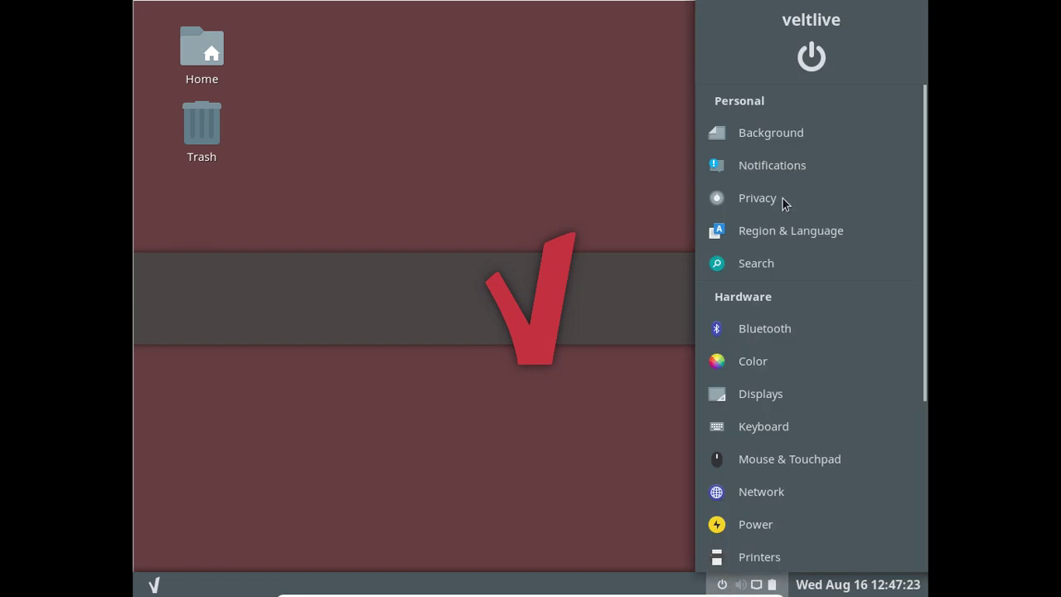
pyautogui.click(808, 73)
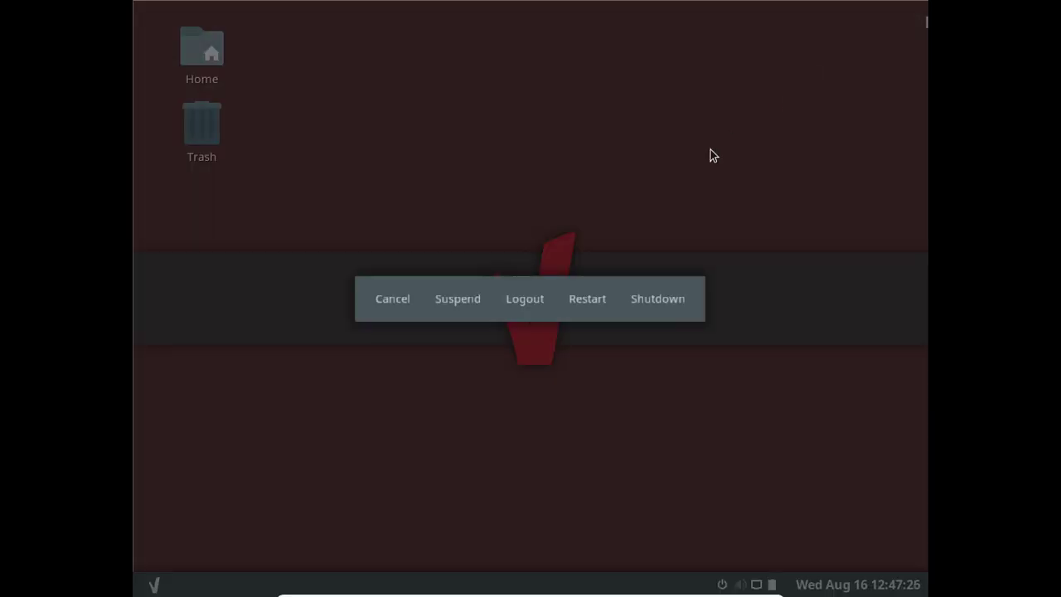
pyautogui.click(590, 300)
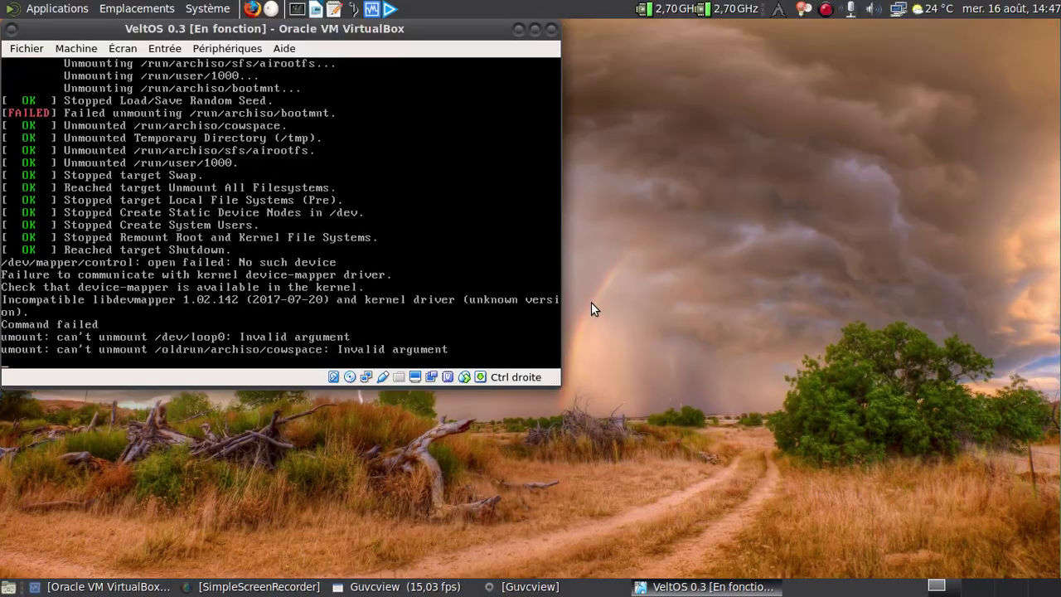
# Step: Move the virtual machine window off the webcam view and boot the Arch Linux entry from GRUB
pyautogui.moveTo(218, 31); pyautogui.dragTo(549, 64)
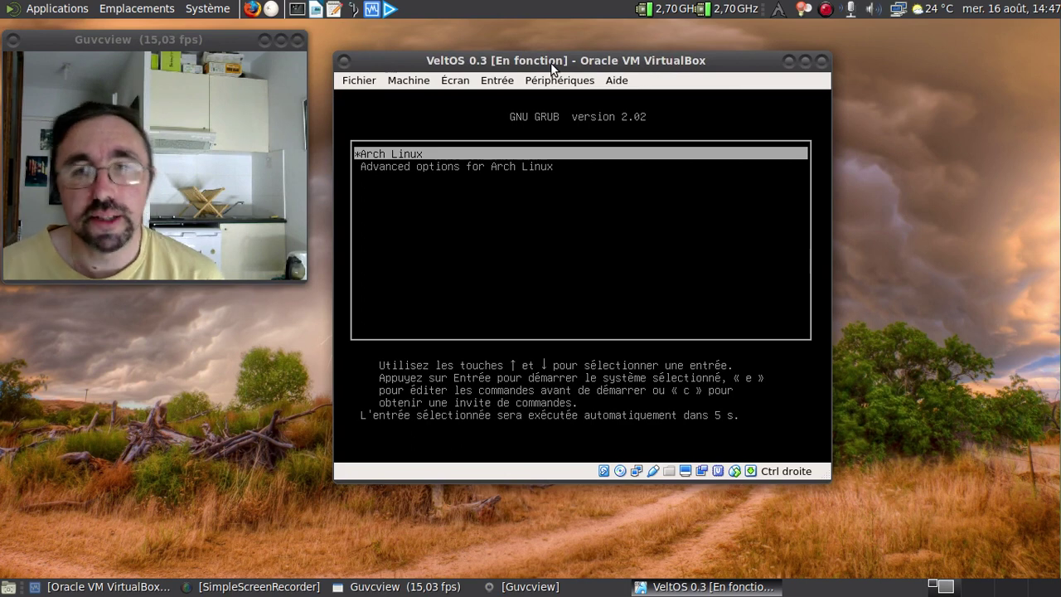
pyautogui.press('Return')
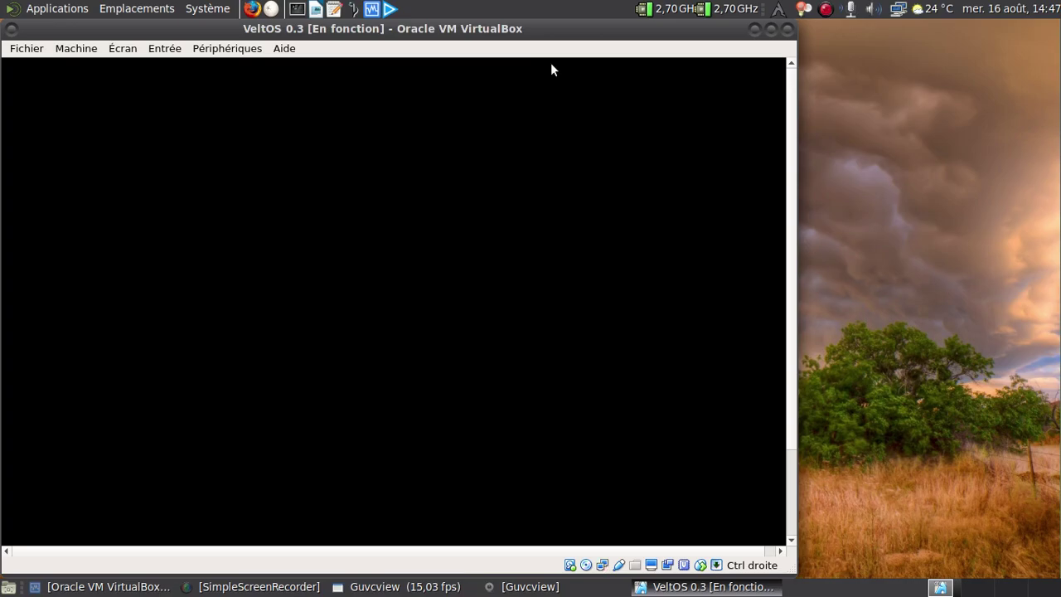
# Step: Switch the virtual machine to full screen and log in to the installed system with the account password
pyautogui.hotkey('ctrl', 'f')
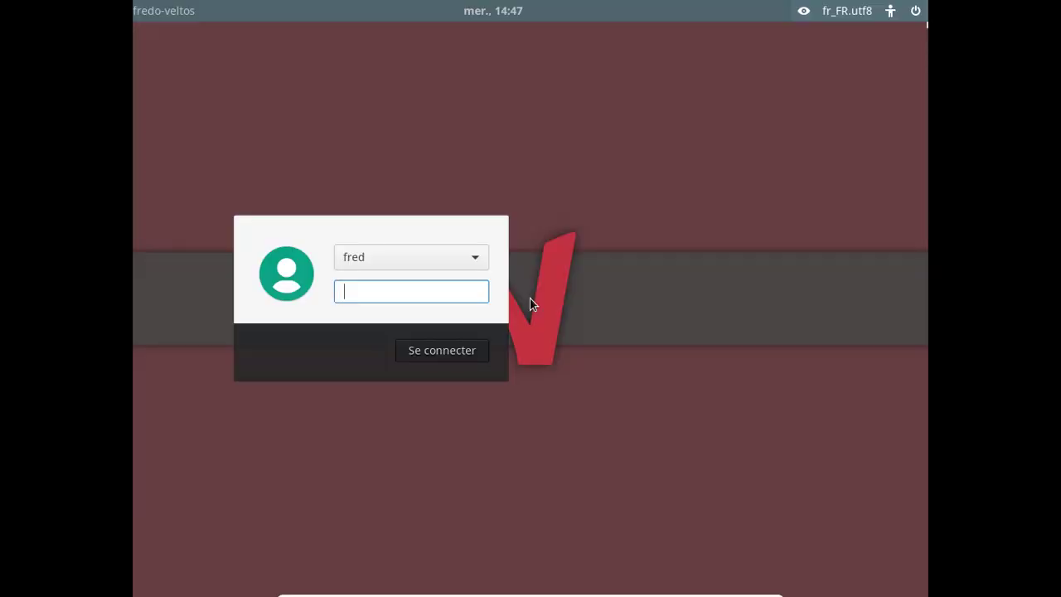
pyautogui.write('********')
pyautogui.press('Return')
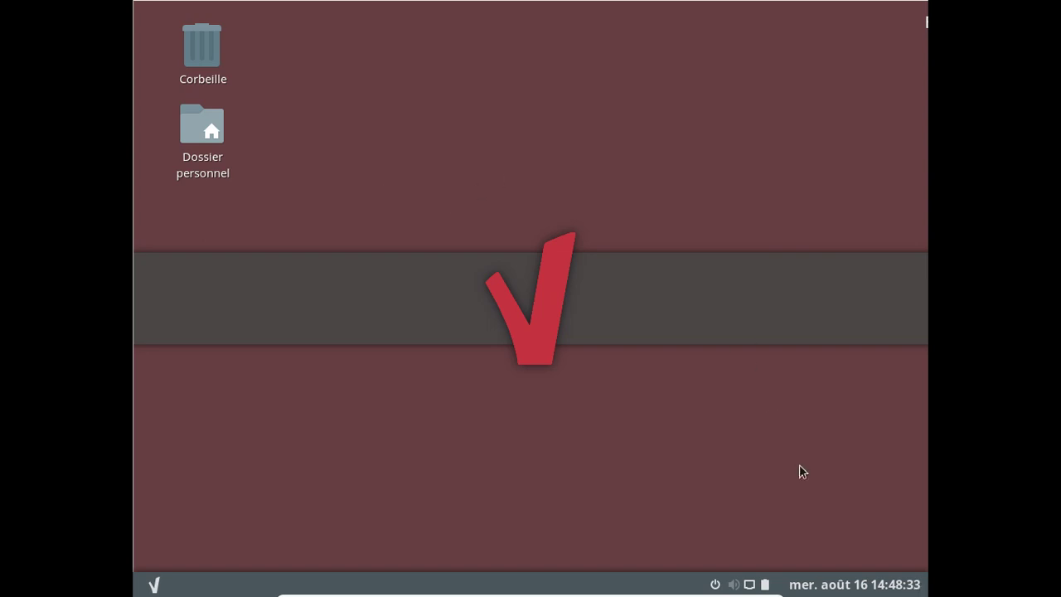
pyautogui.rightClick(810, 570)
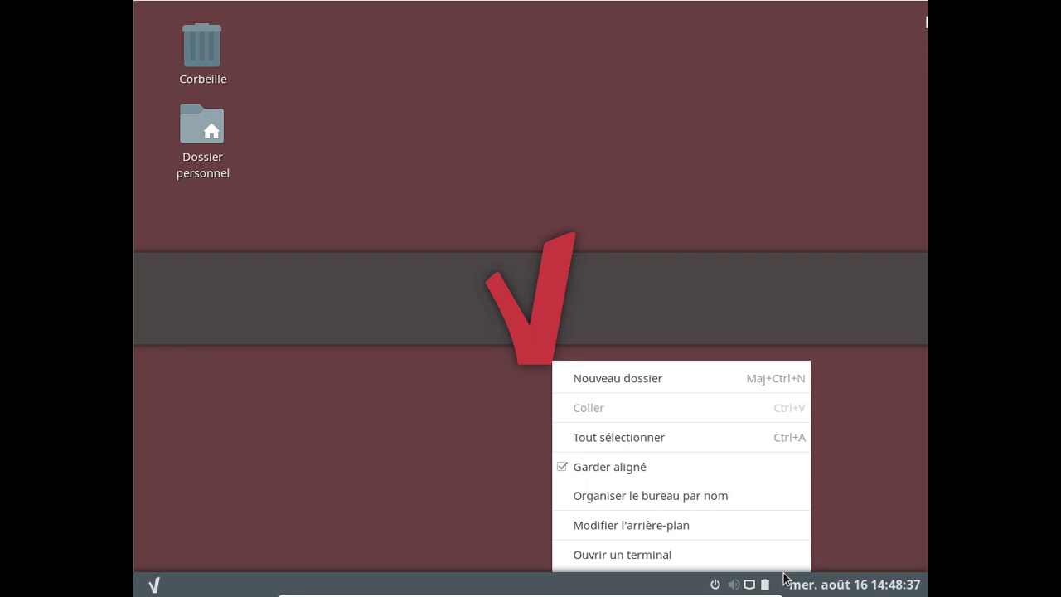
pyautogui.click(862, 503)
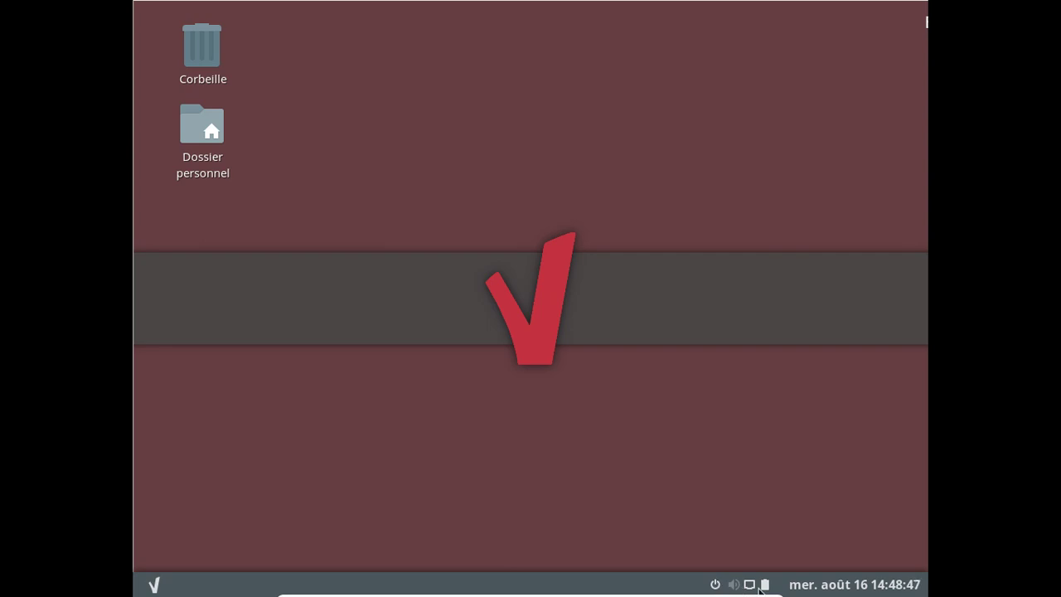
# Step: Examine the installed applications by category in the French application list, and close the list
pyautogui.click(154, 586)
pyautogui.click(155, 586)
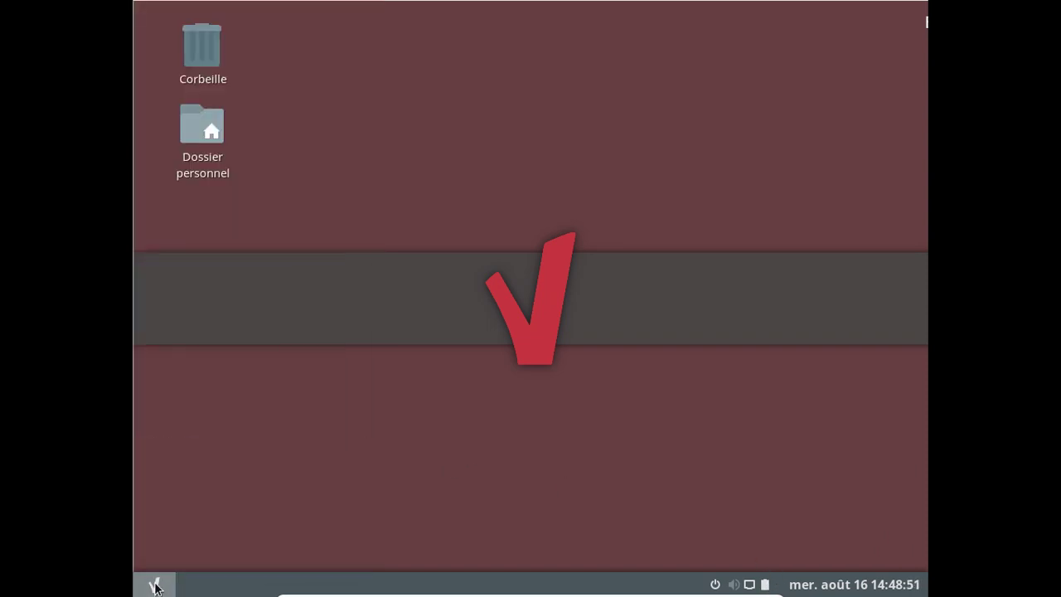
pyautogui.click(155, 586)
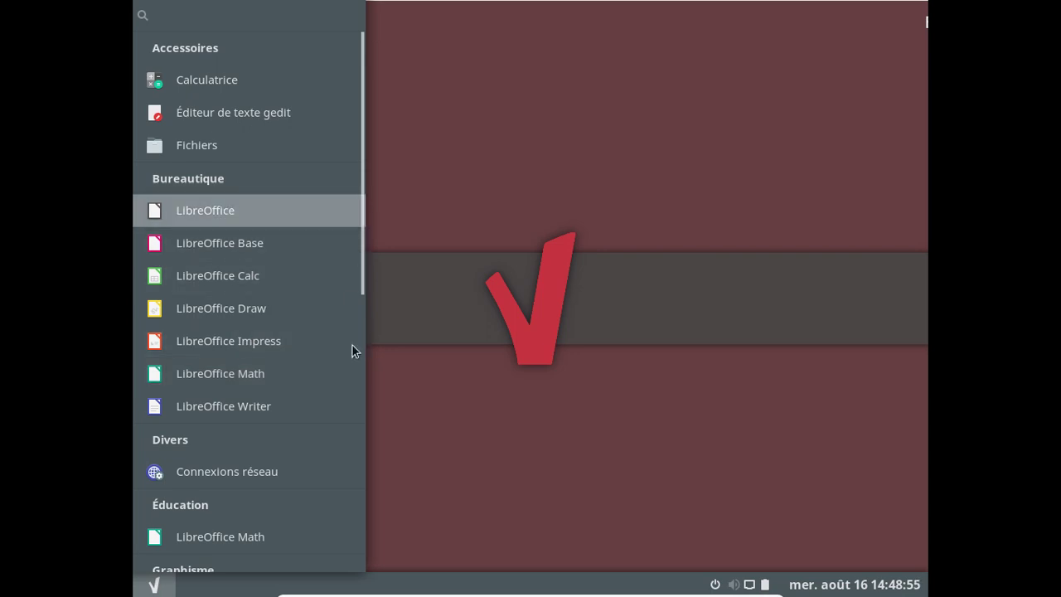
pyautogui.scroll(-1, 325, 300)
pyautogui.scroll(-7, 325, 299)
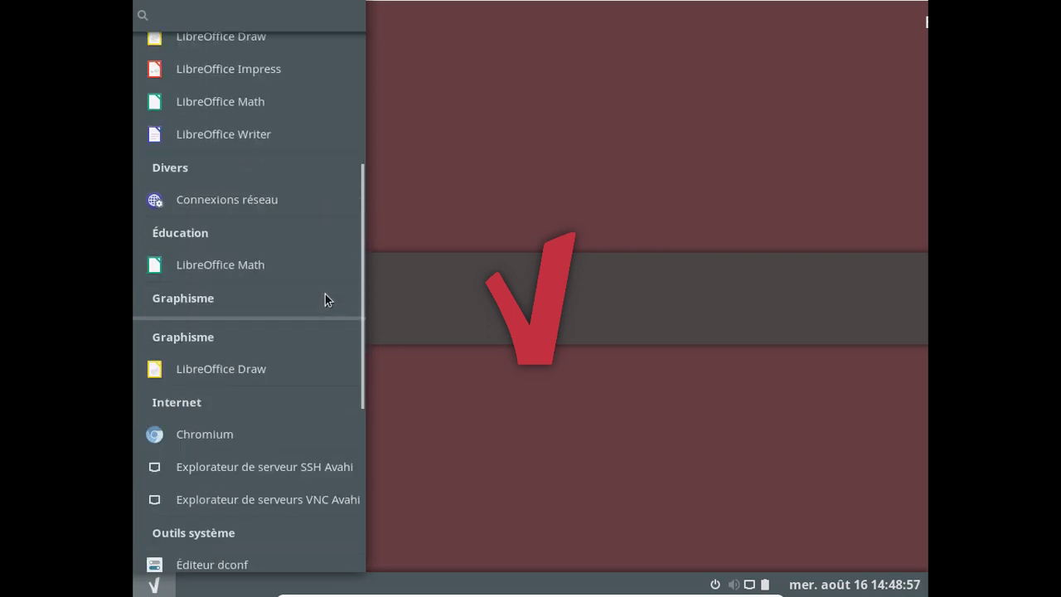
pyautogui.scroll(-1, 325, 293)
pyautogui.click(591, 348)
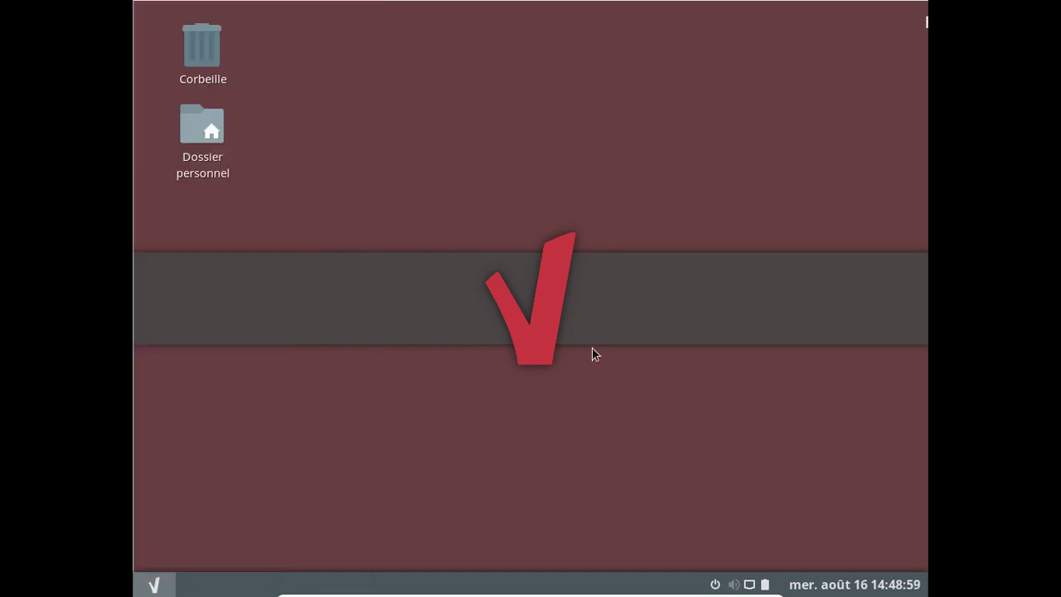
# Step: Review the available personal, hardware and system settings, open the Background settings, and return to the overview of all settings
pyautogui.click(715, 580)
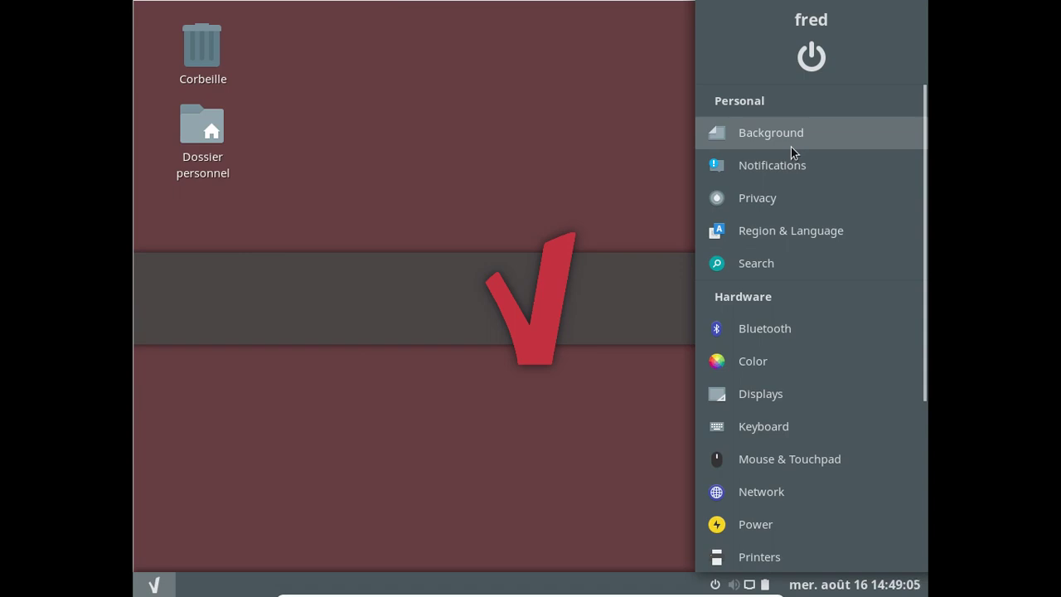
pyautogui.scroll(-6, 791, 146)
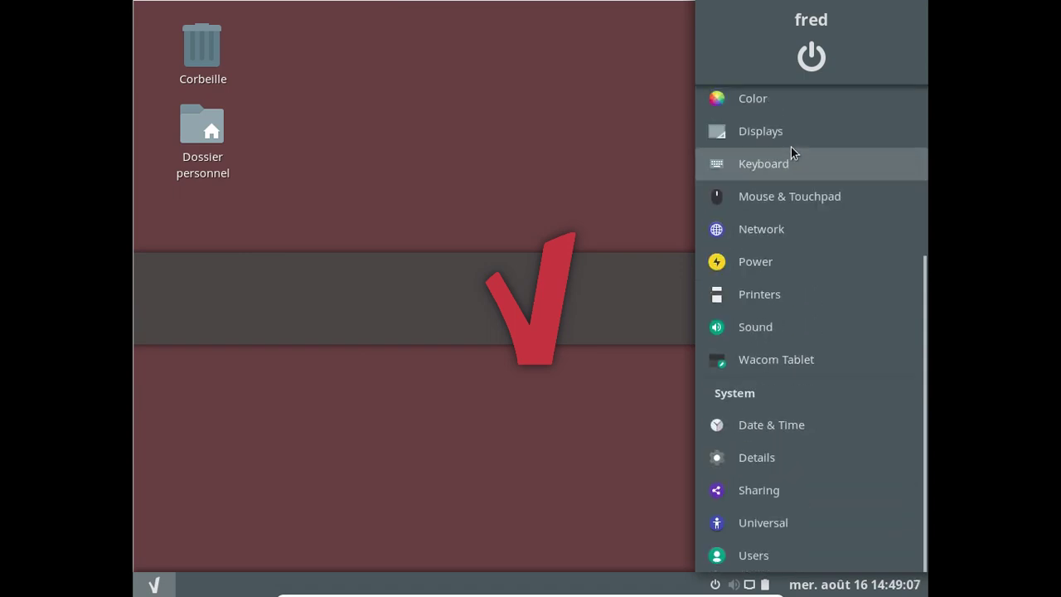
pyautogui.scroll(6, 791, 147)
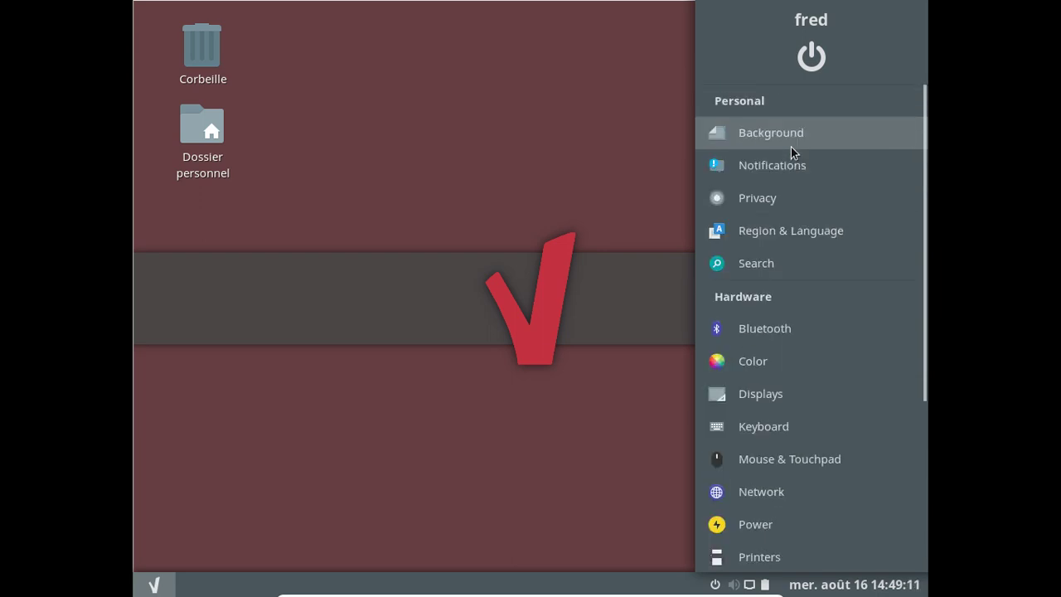
pyautogui.click(790, 147)
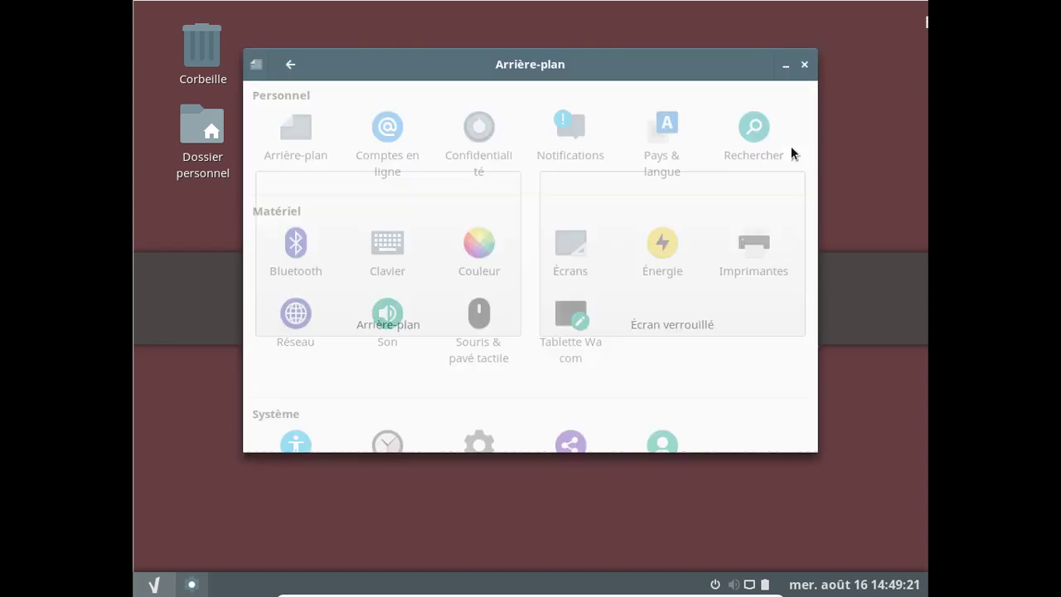
pyautogui.click(291, 66)
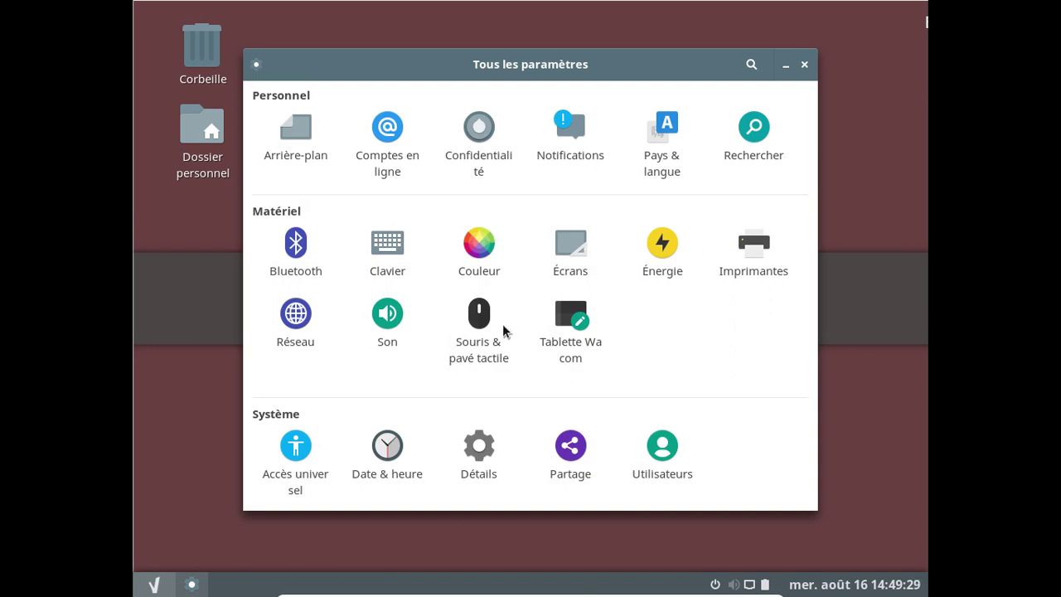
# Step: Turn on night mode (Mode nuit) in the display settings and return to the overview of all settings
pyautogui.click(567, 273)
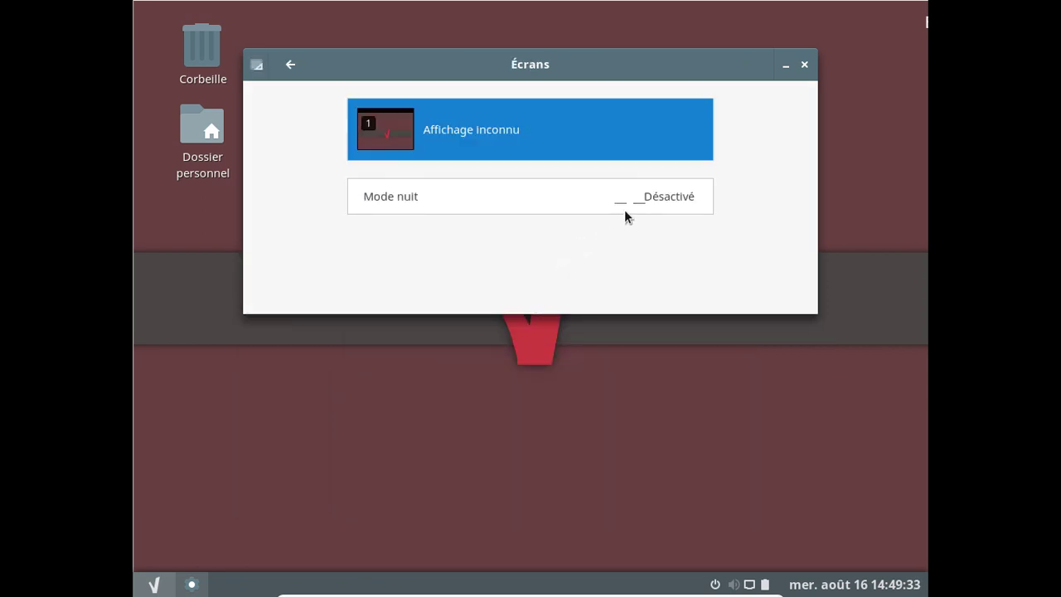
pyautogui.click(638, 202)
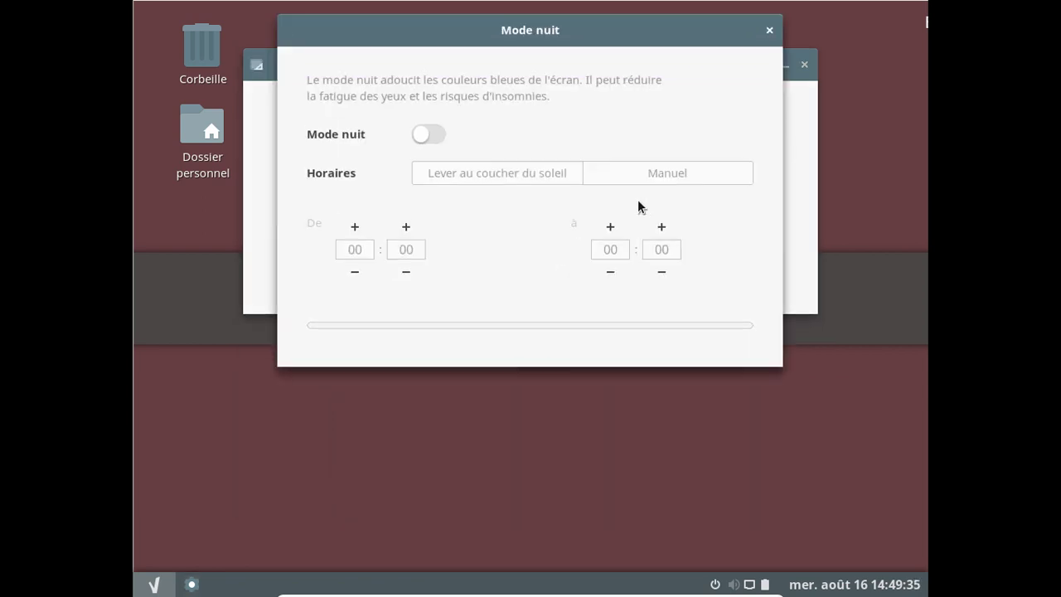
pyautogui.click(435, 132)
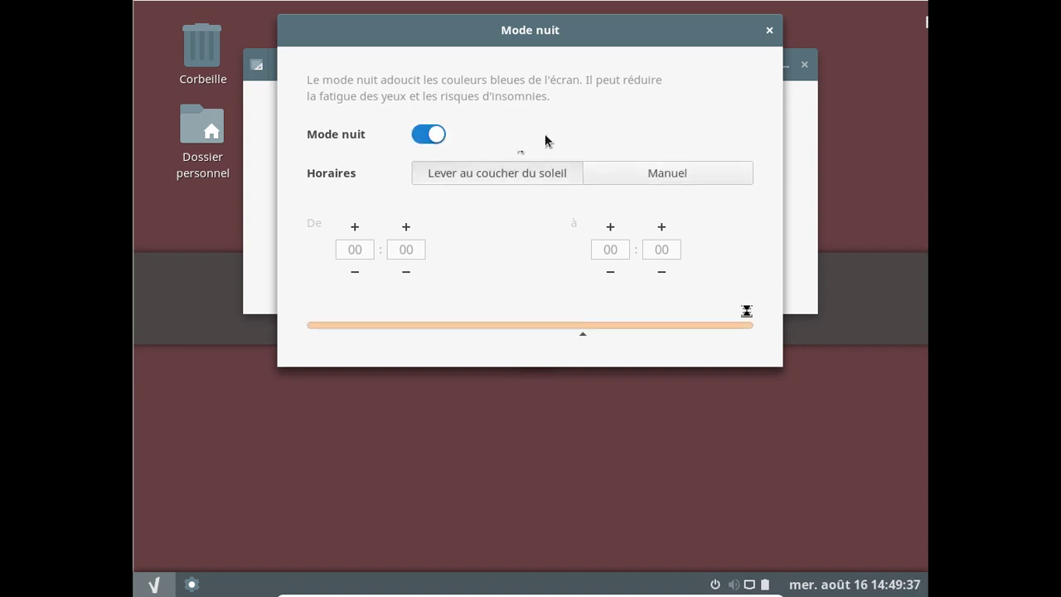
pyautogui.click(767, 31)
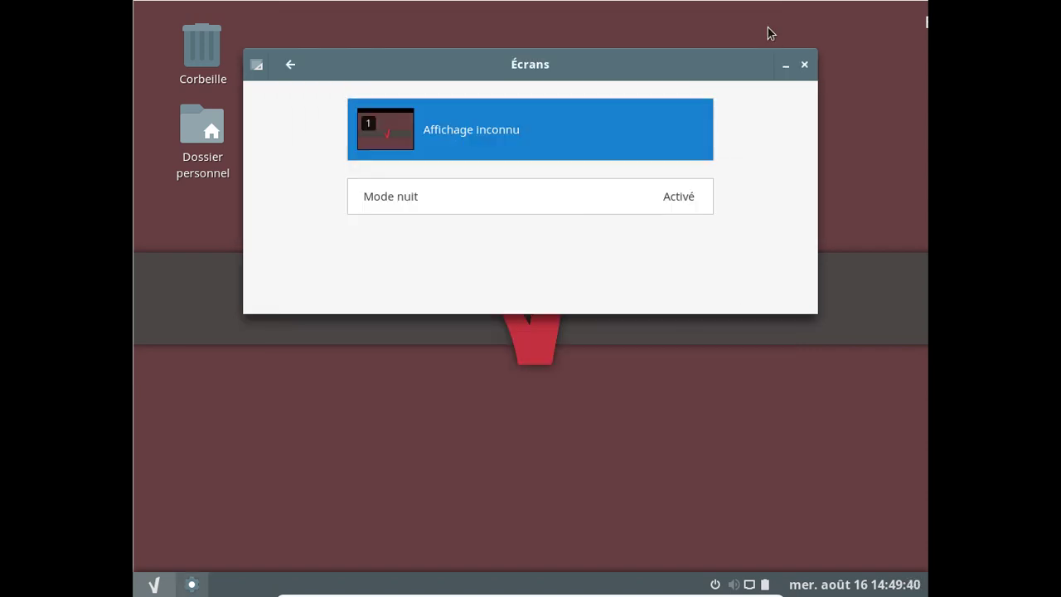
pyautogui.click(291, 65)
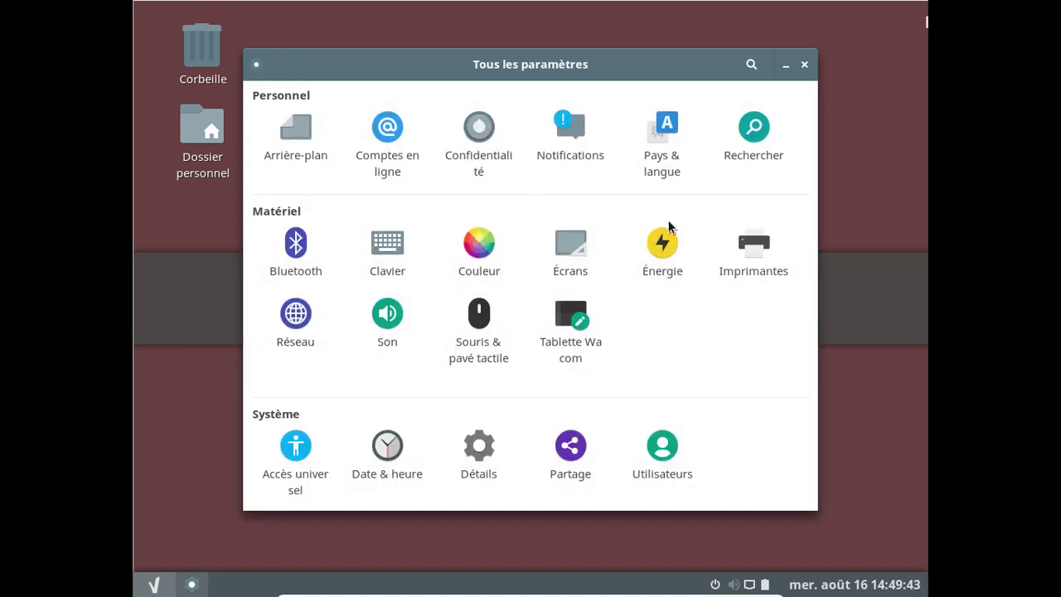
# Step: Enable the automatic time zone and the automatic date and time, and close the settings window
pyautogui.click(402, 443)
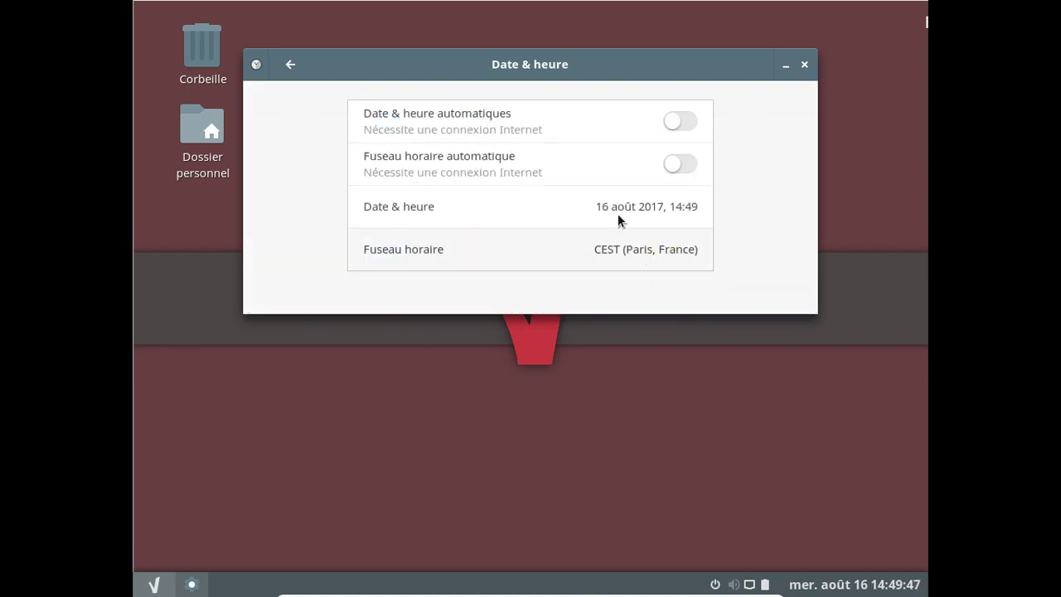
pyautogui.click(688, 164)
pyautogui.click(684, 123)
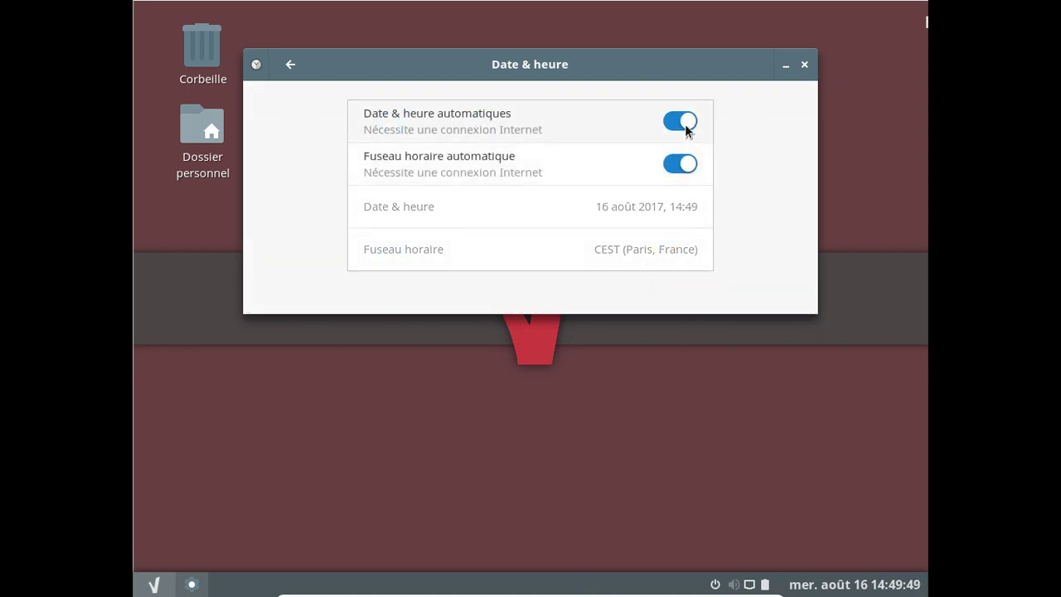
pyautogui.click(803, 66)
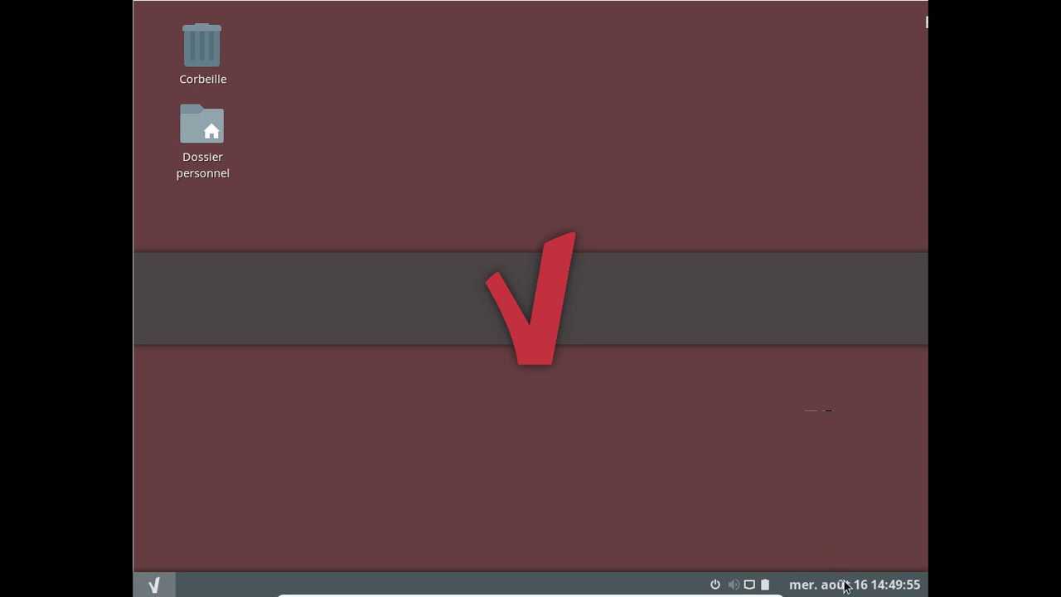
# Step: Examine the internet, system tools, sound and video, and utility applications in the application list
pyautogui.click(156, 583)
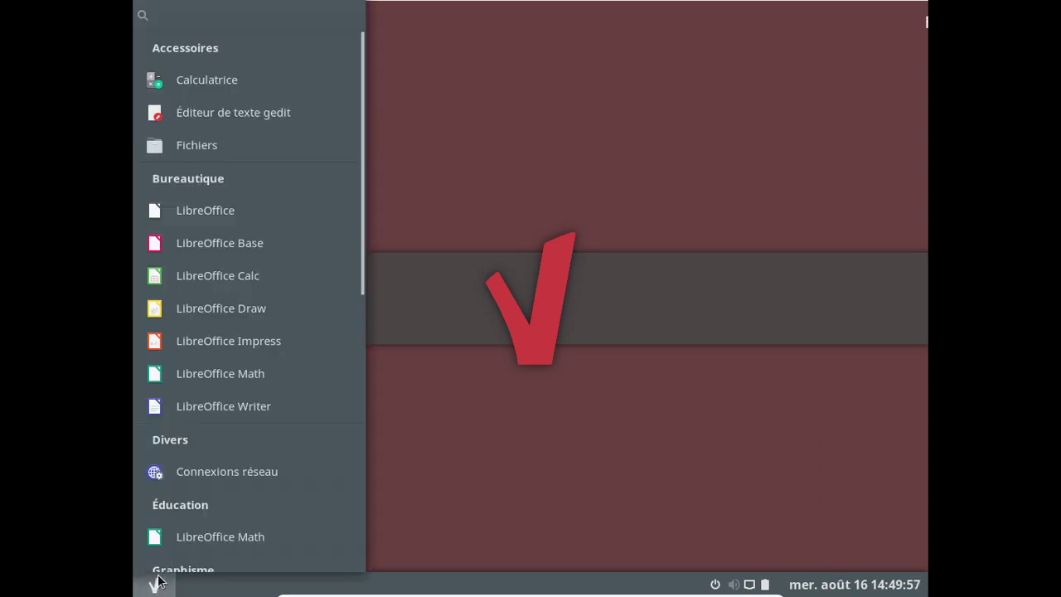
pyautogui.scroll(-8, 184, 193)
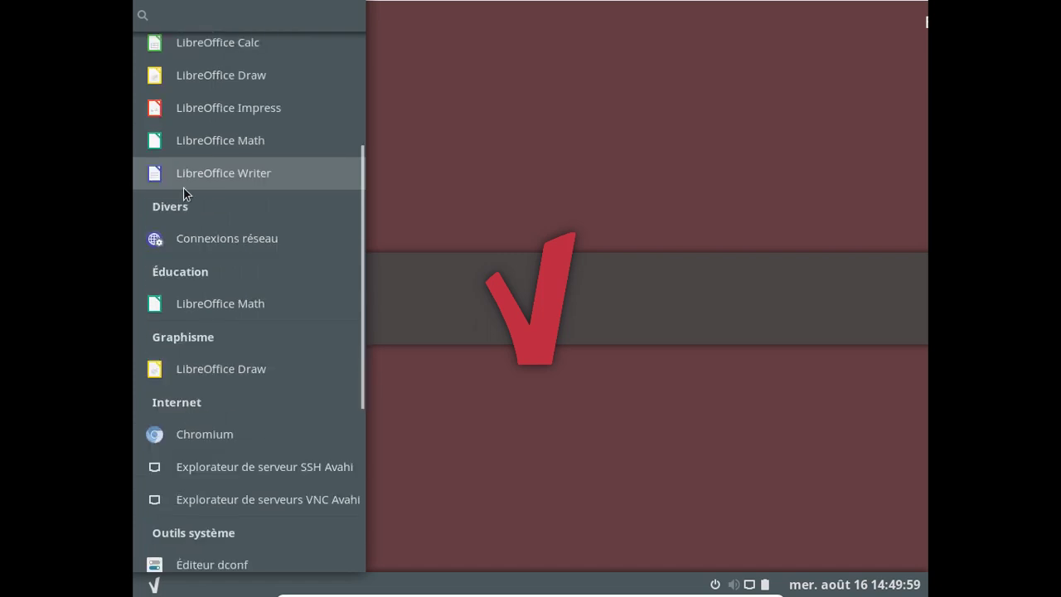
pyautogui.scroll(-5, 184, 193)
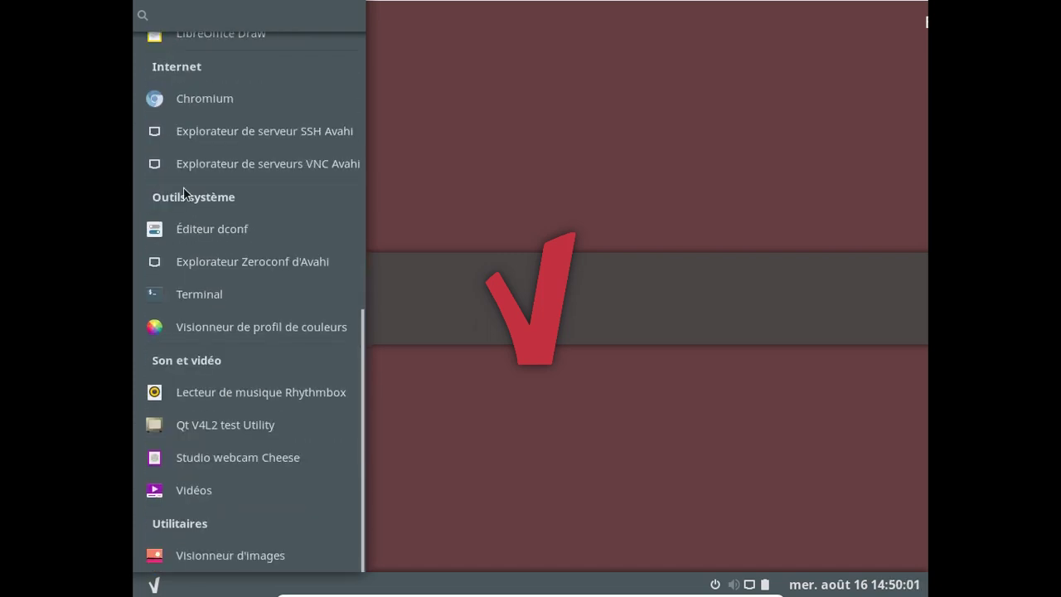
pyautogui.scroll(8, 183, 193)
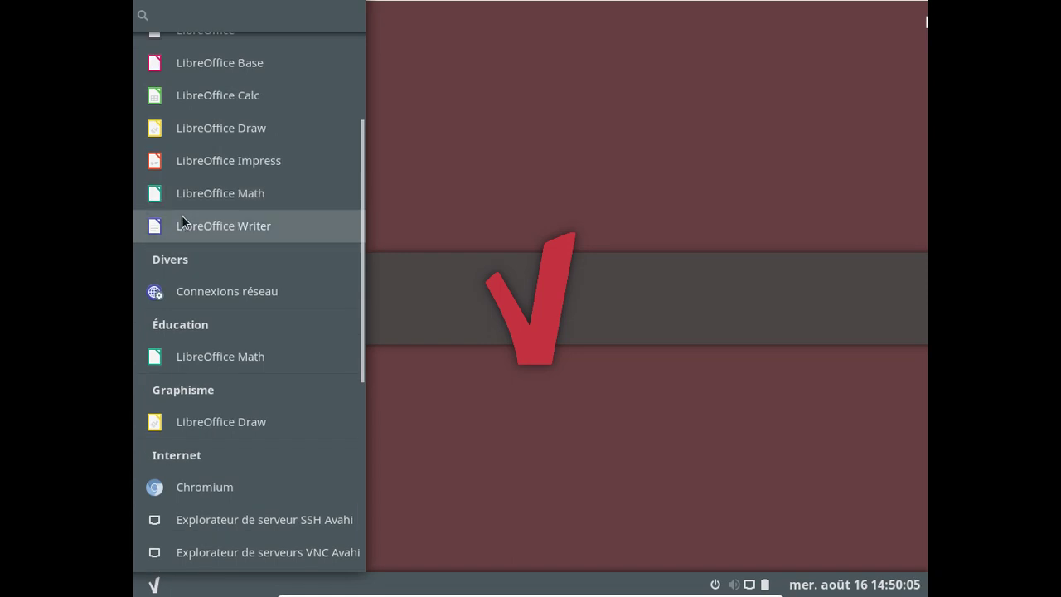
pyautogui.click(182, 221)
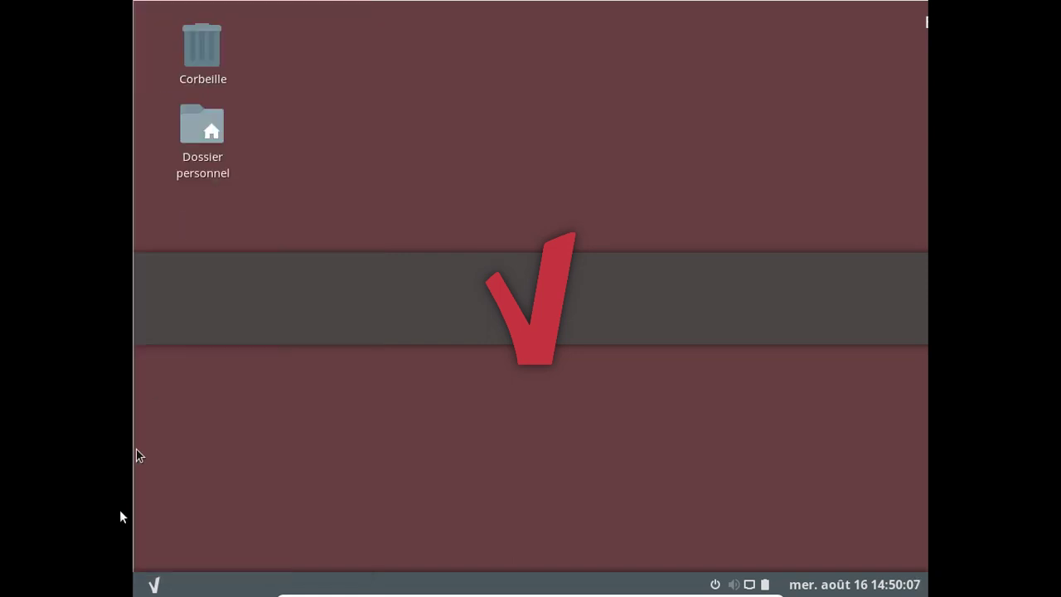
# Step: Launch the file manager (Fichiers), view the home folder's contents, and close the window
pyautogui.click(151, 586)
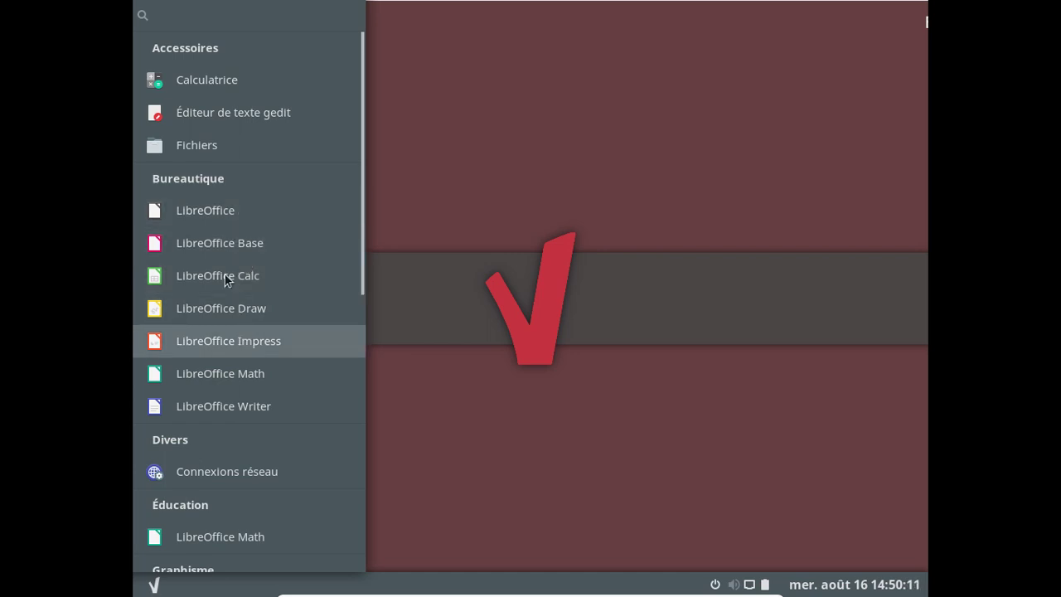
pyautogui.click(209, 156)
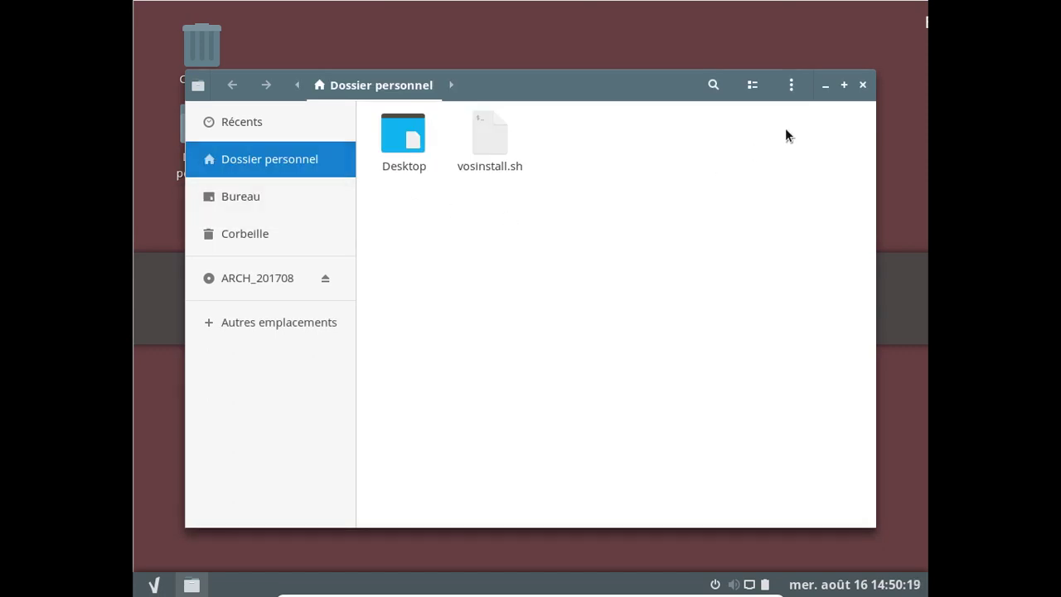
pyautogui.click(864, 87)
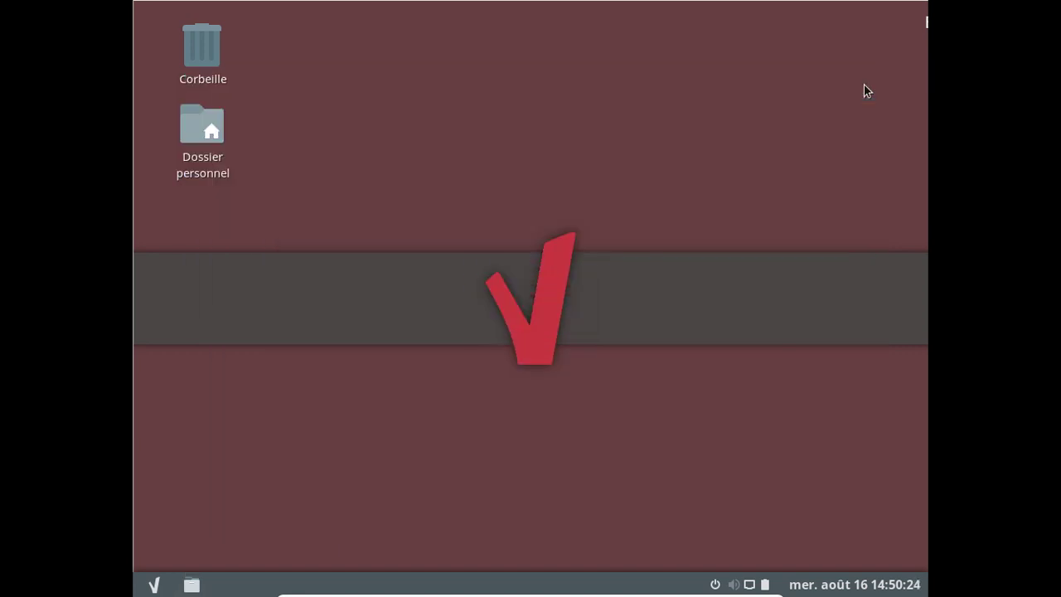
# Step: Launch the Terminal from the system tools in the application list
pyautogui.click(152, 584)
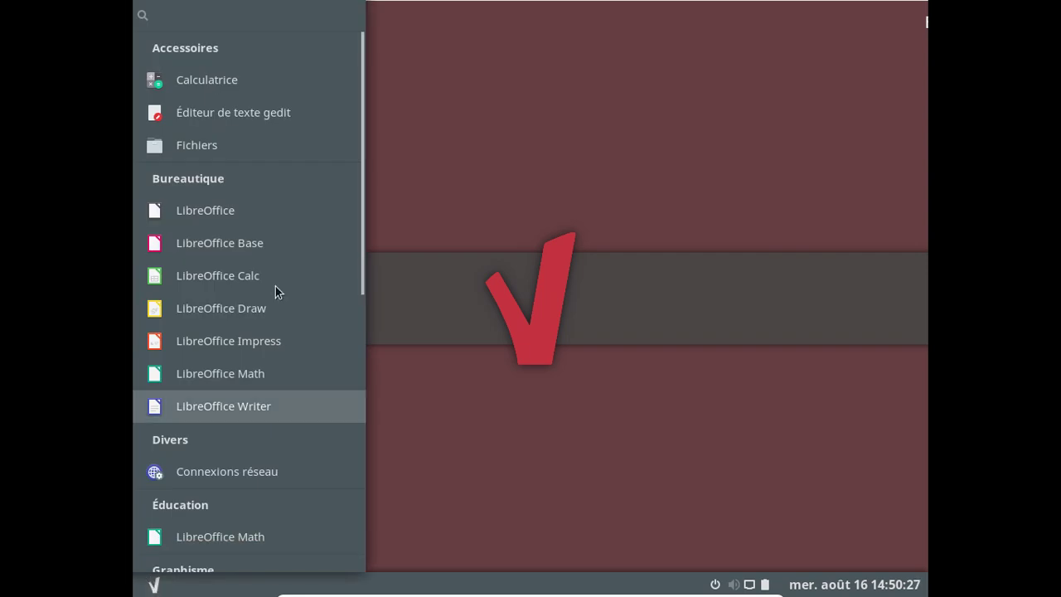
pyautogui.scroll(-5, 274, 284)
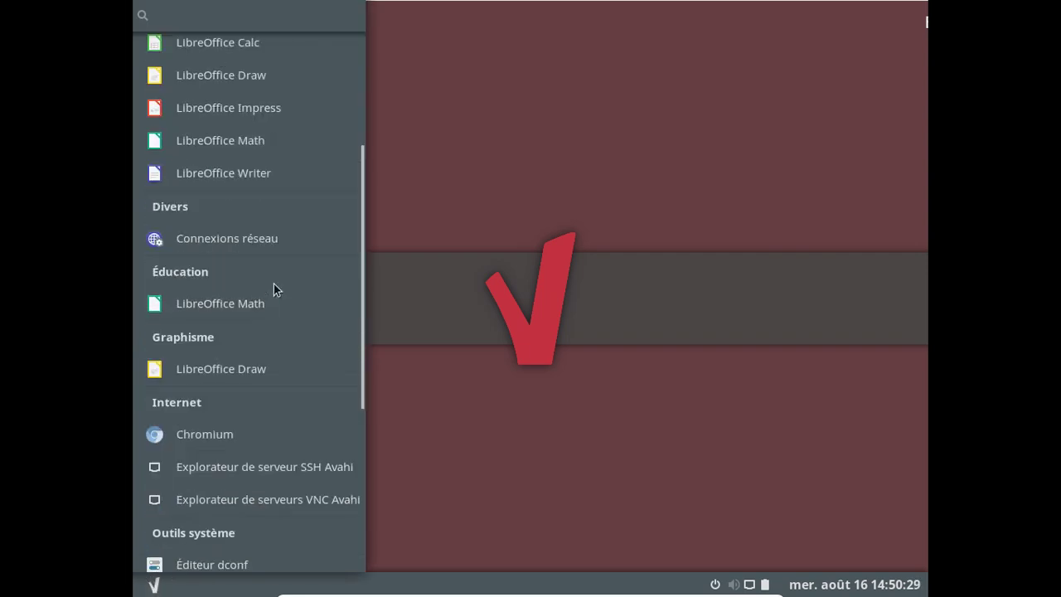
pyautogui.scroll(-3, 274, 289)
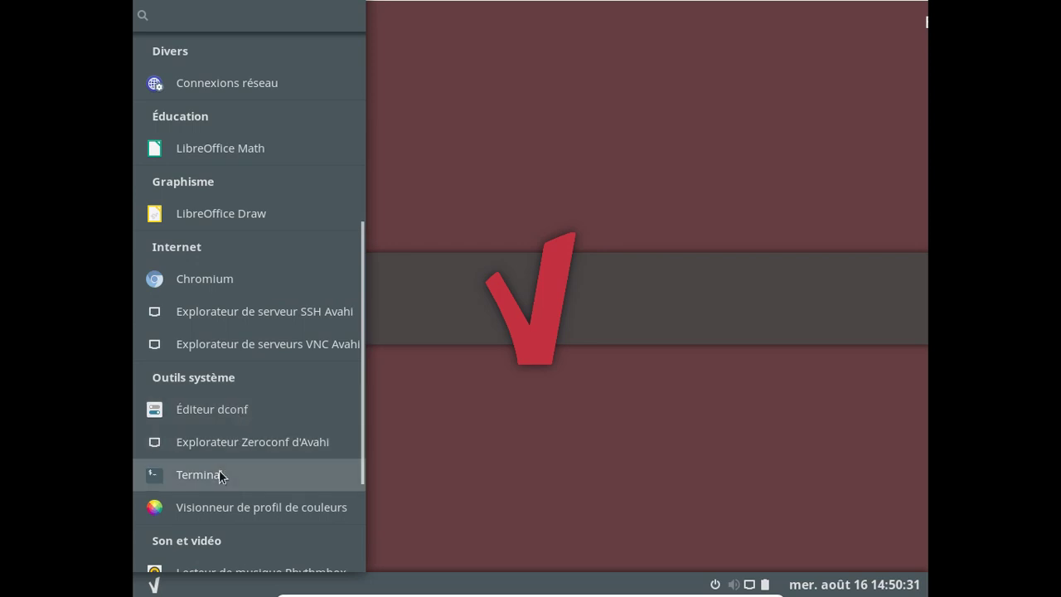
pyautogui.click(220, 474)
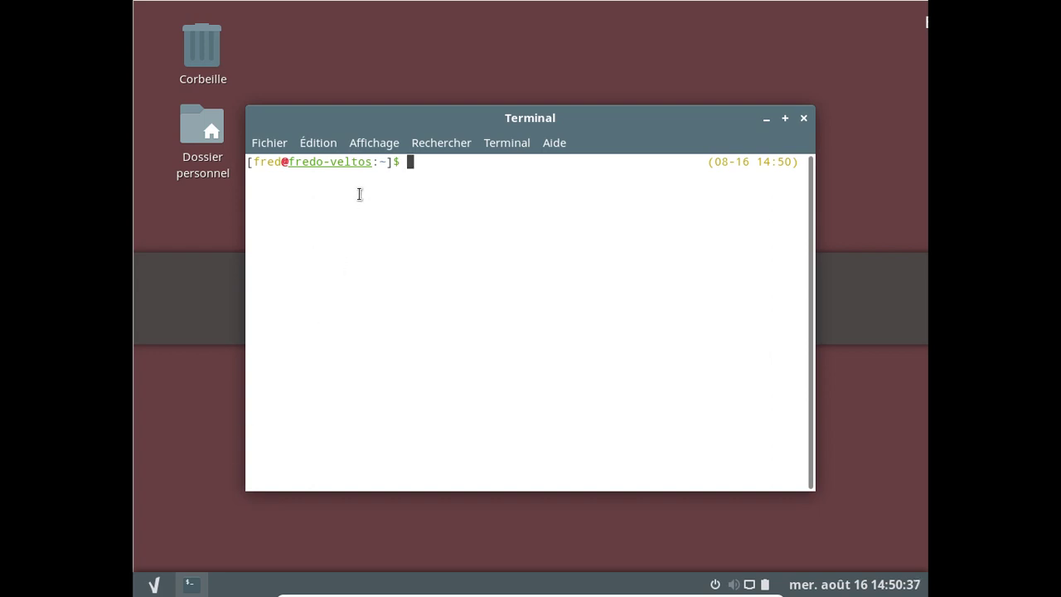
# Step: Disable the system theme colours in the terminal's profile preferences and choose the predefined text and background palette Blanc sur noir
pyautogui.click(352, 143)
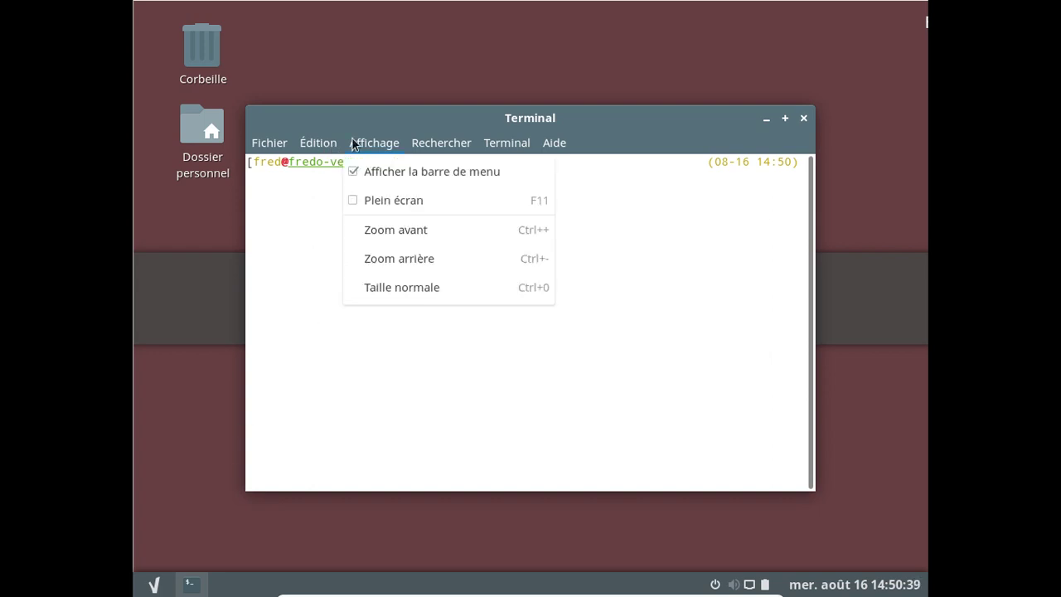
pyautogui.moveTo(320, 141)
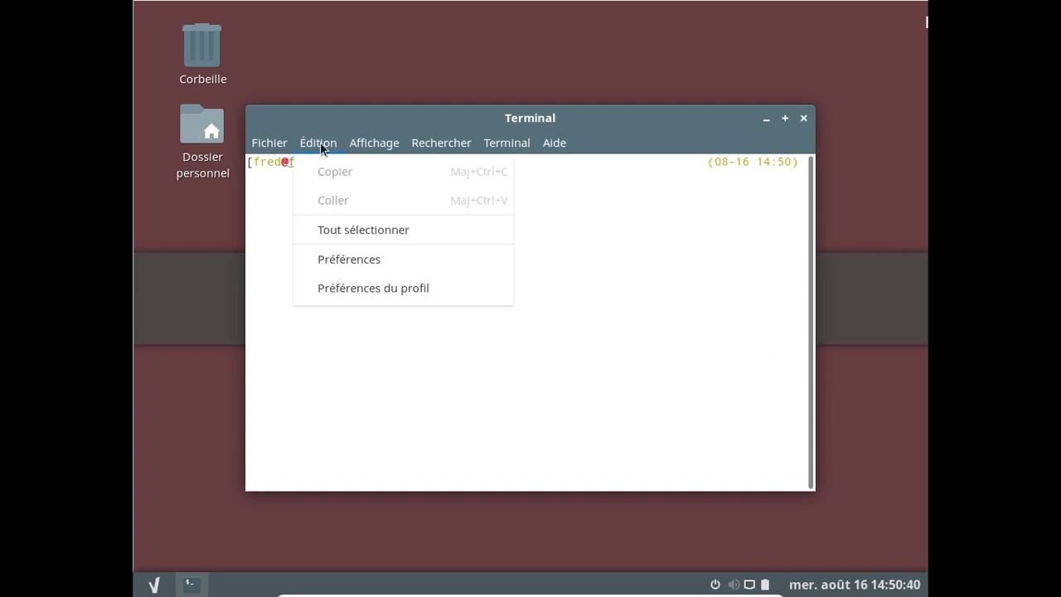
pyautogui.click(355, 289)
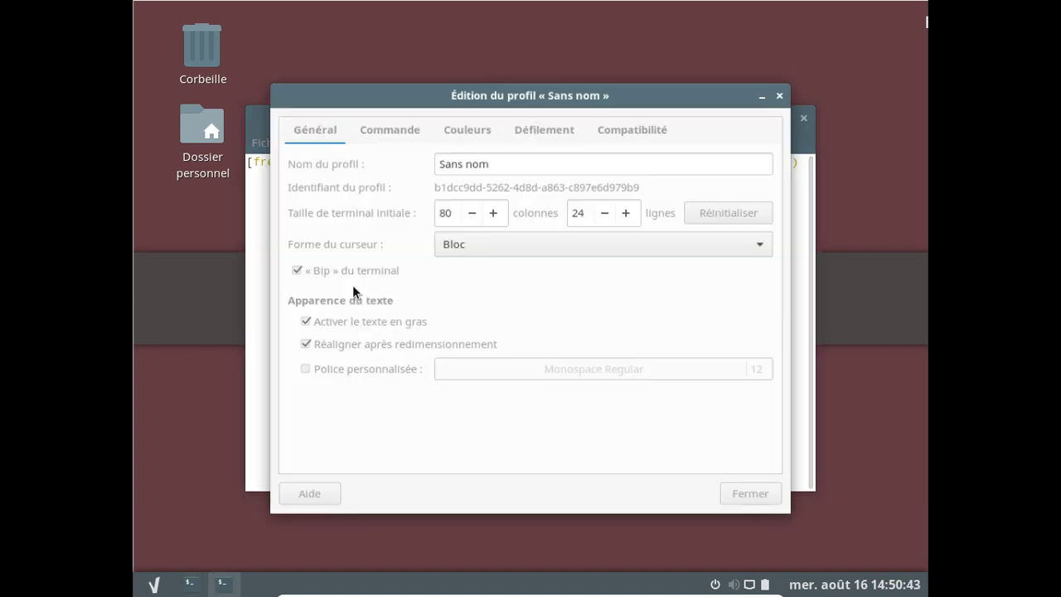
pyautogui.click(462, 124)
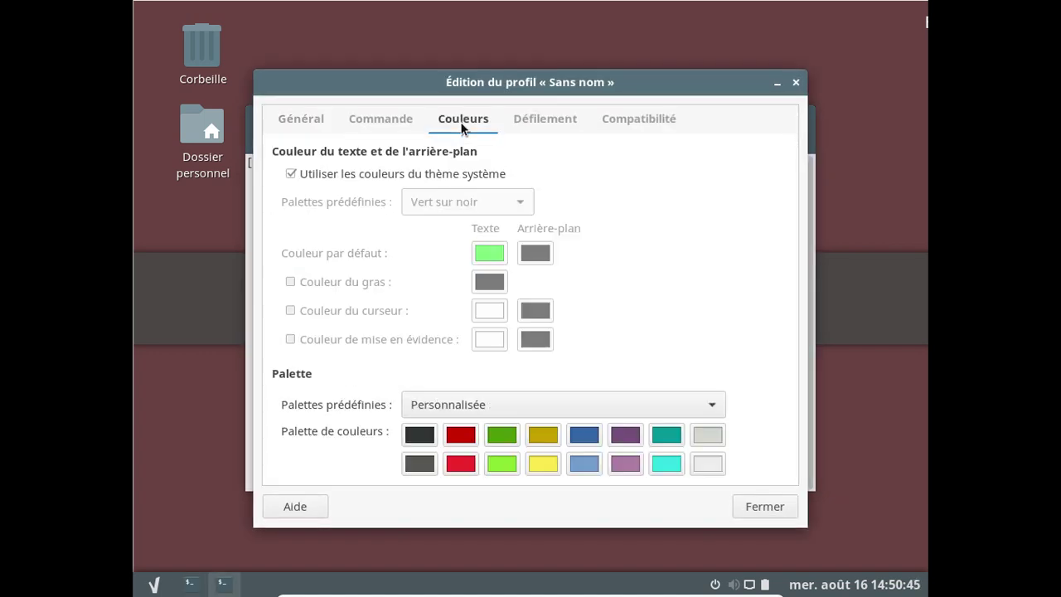
pyautogui.click(453, 175)
pyautogui.click(456, 194)
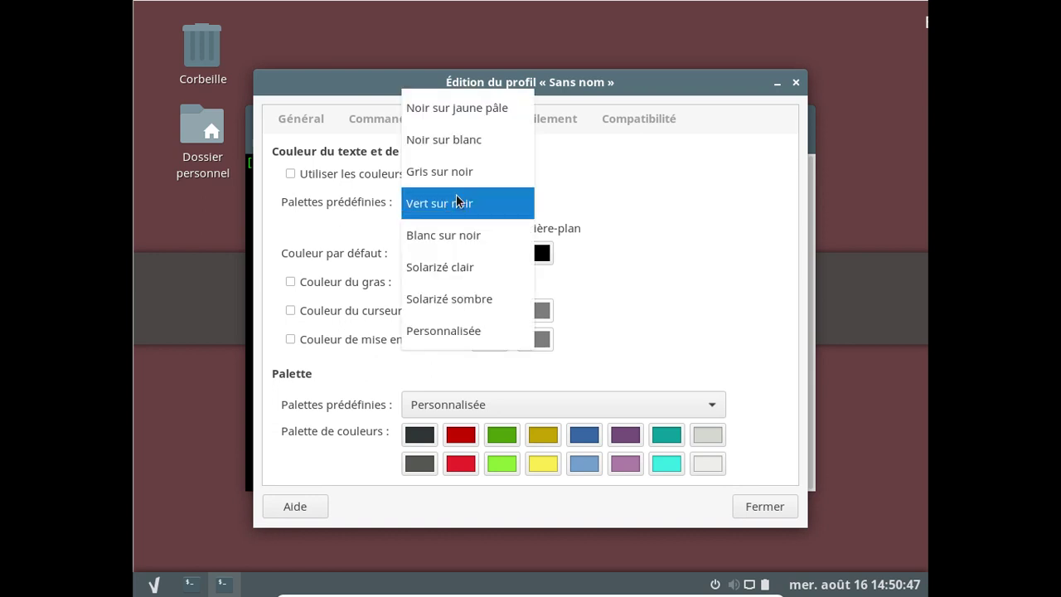
pyautogui.click(456, 225)
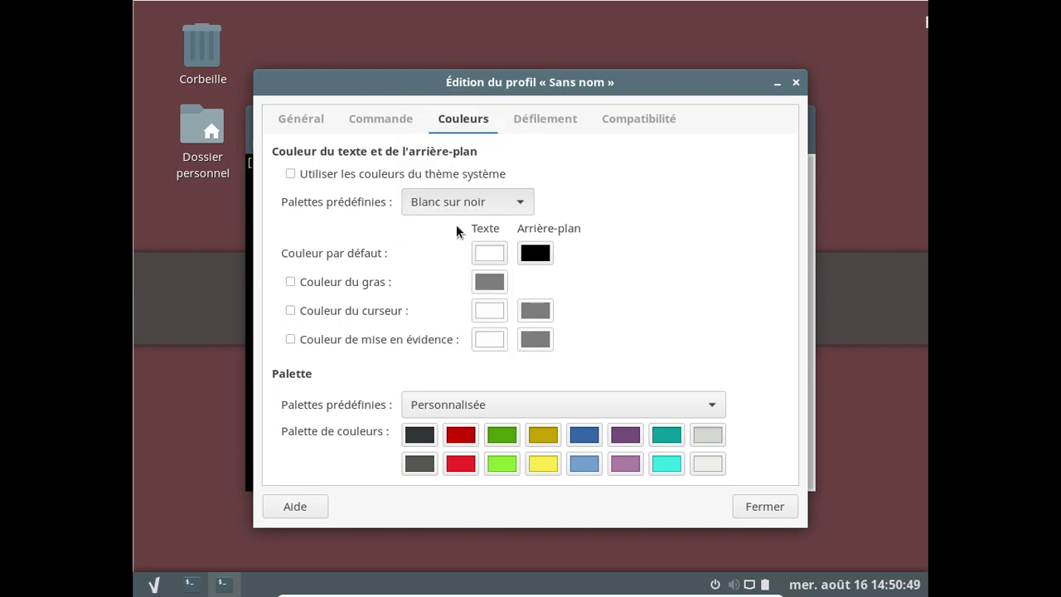
# Step: Close the terminal profile preferences and switch the session keyboard to French with the command setxkbmap fr
pyautogui.click(750, 497)
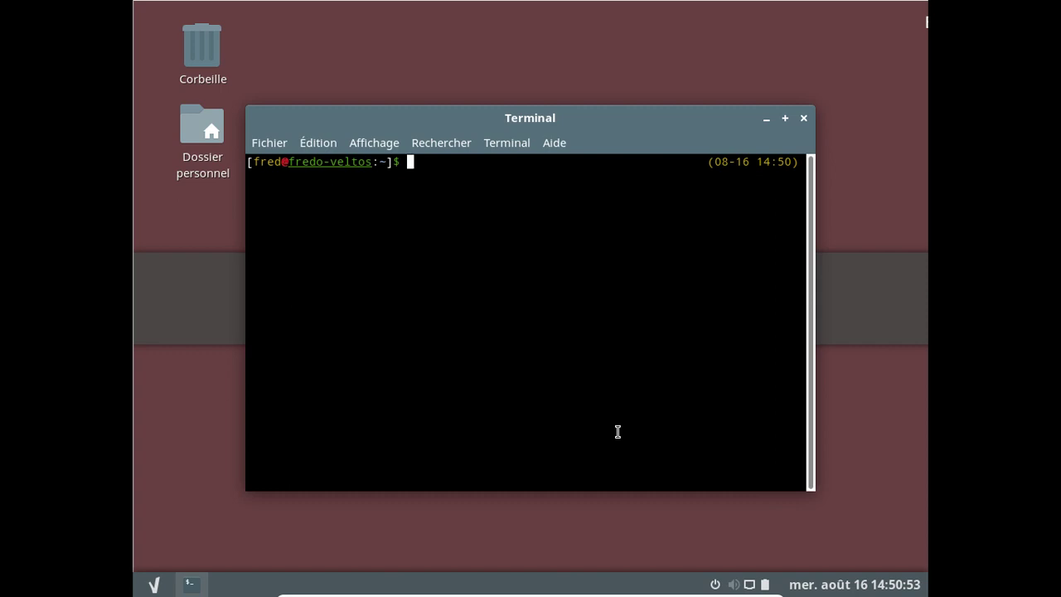
pyautogui.write('pqcqur')
pyautogui.press('BackSpace')
pyautogui.press('BackSpace')
pyautogui.press('BackSpace')
pyautogui.press('BackSpace')
pyautogui.press('BackSpace')
pyautogui.press('BackSpace')
pyautogui.write('setxkbmap fr')
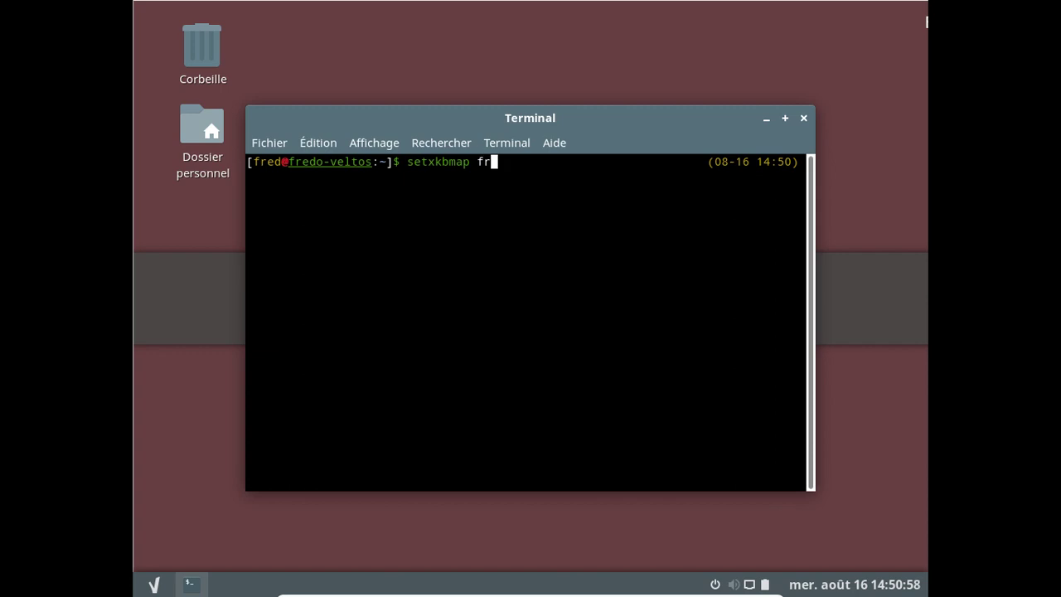
pyautogui.press('Return')
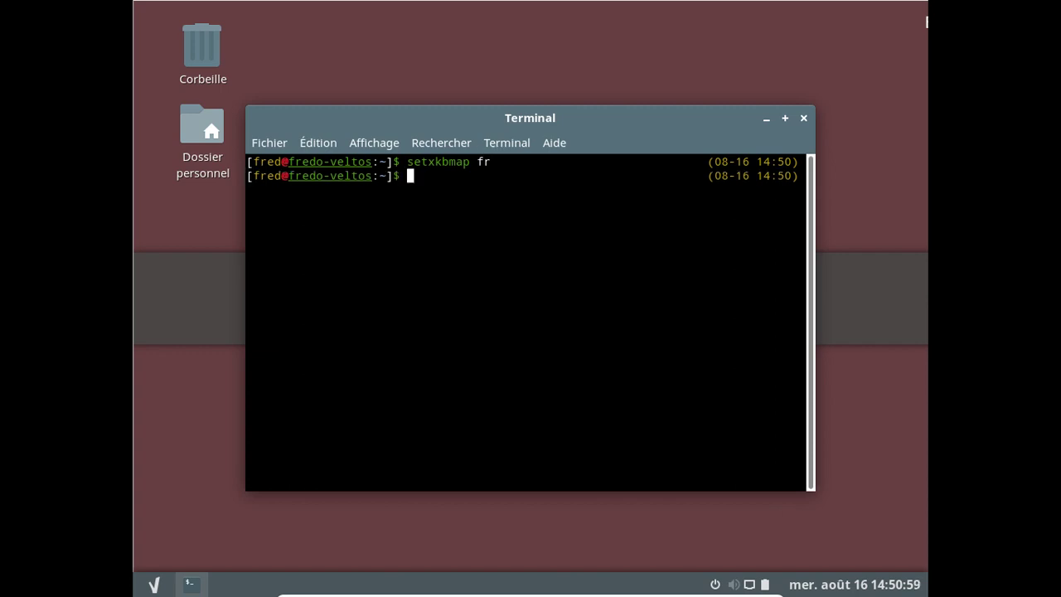
# Step: Start installing the pamac-aur package with the command pacaur -S pamac-aur
pyautogui.write('pacaur -S')
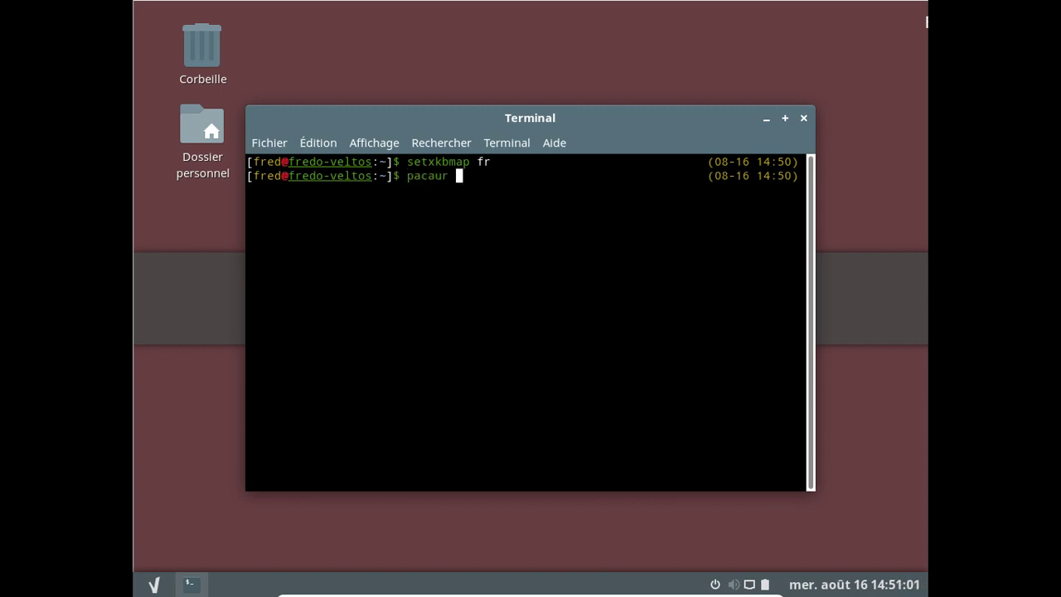
pyautogui.write(' pacma')
pyautogui.press('BackSpace')
pyautogui.press('BackSpace')
pyautogui.press('BackSpace')
pyautogui.write('mac-aur')
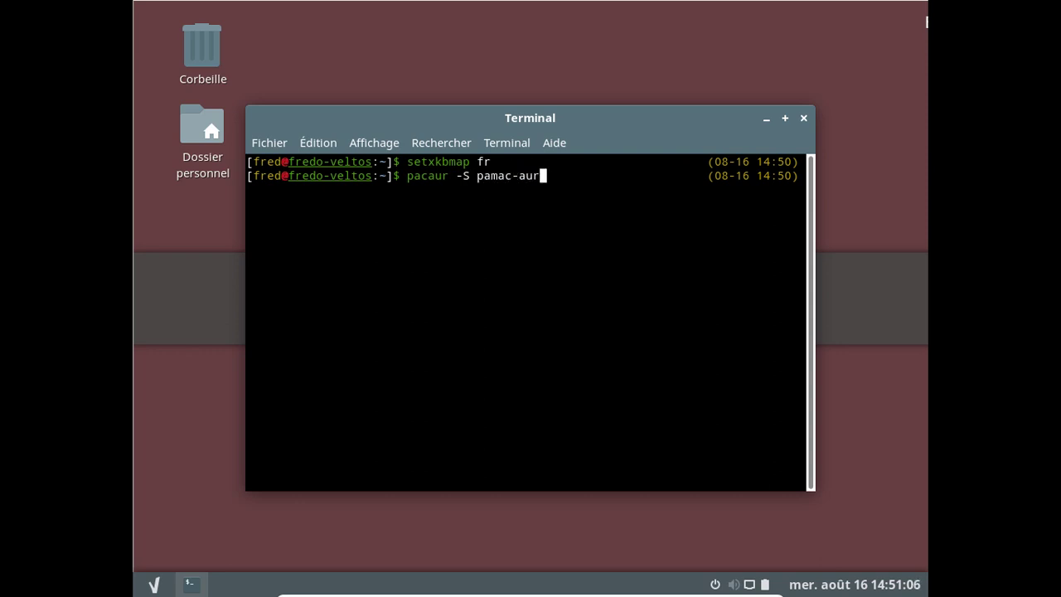
pyautogui.press('Return')
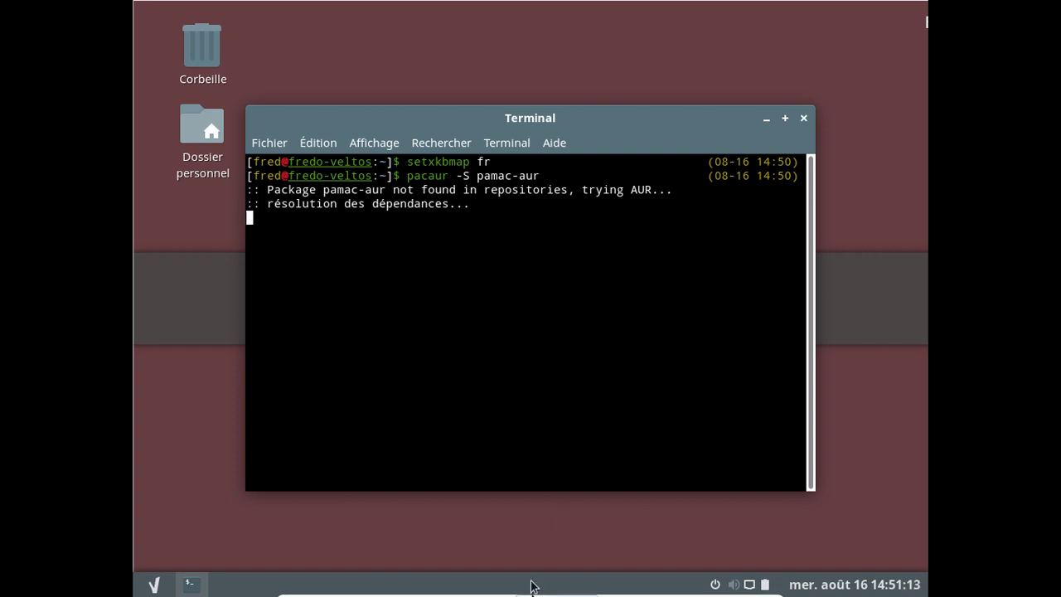
# Step: Add Français as an input source in the Pays & langue system settings
pyautogui.click(721, 581)
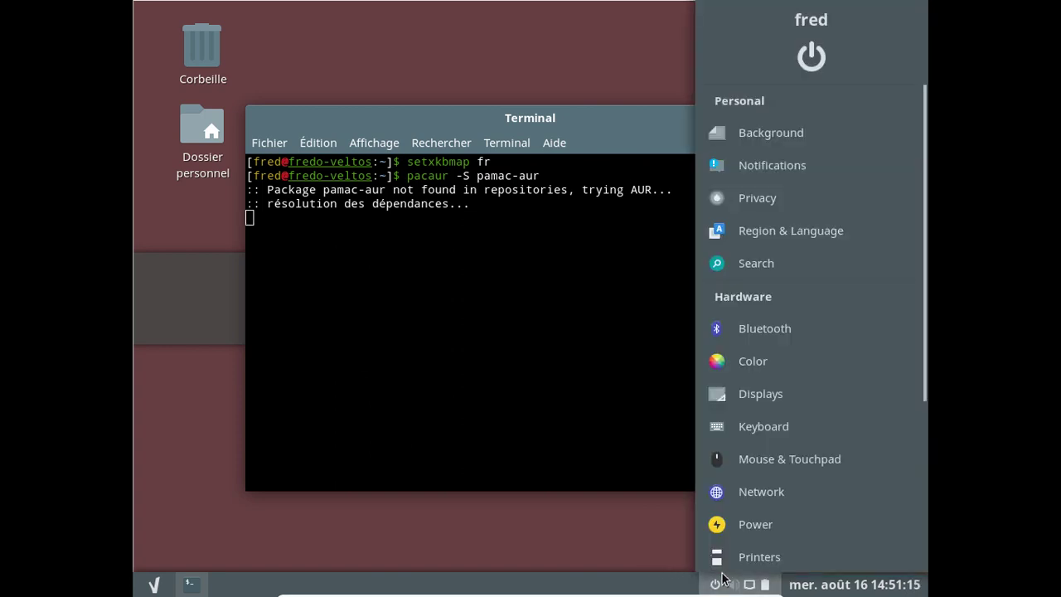
pyautogui.click(778, 423)
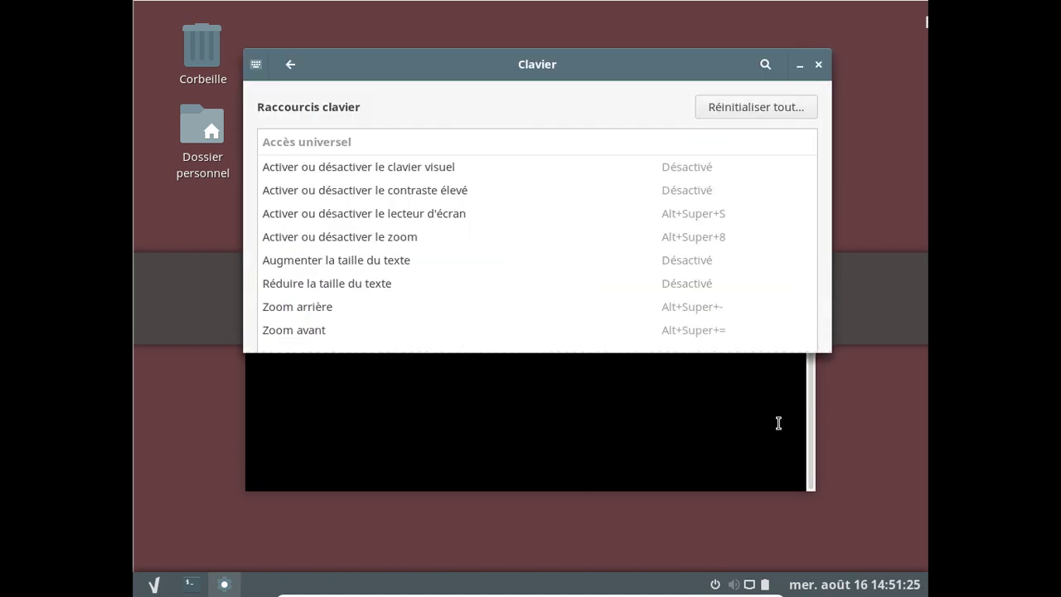
pyautogui.click(291, 65)
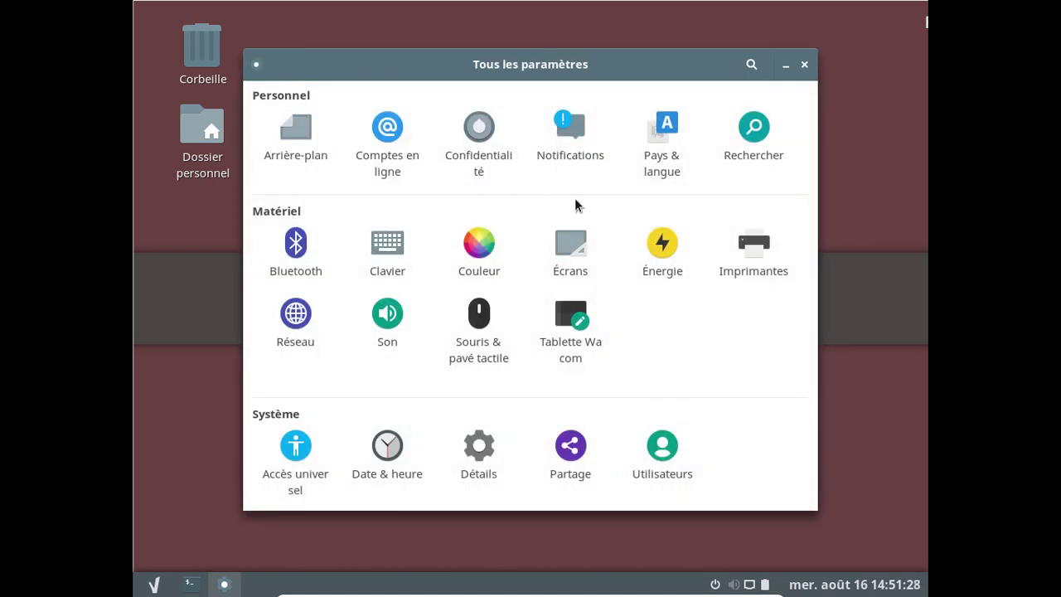
pyautogui.click(663, 150)
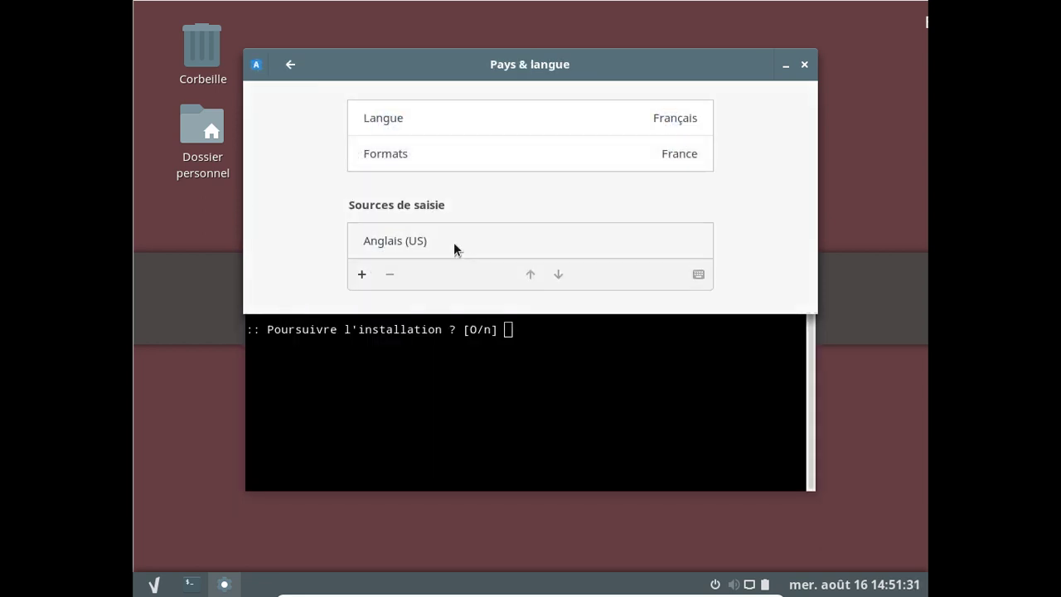
pyautogui.click(364, 274)
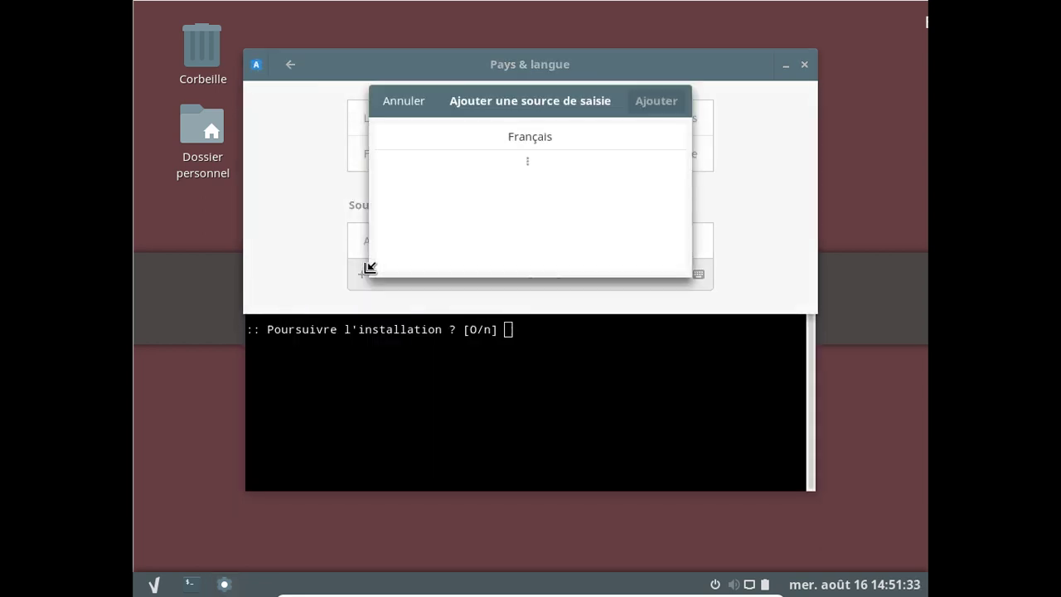
pyautogui.click(541, 137)
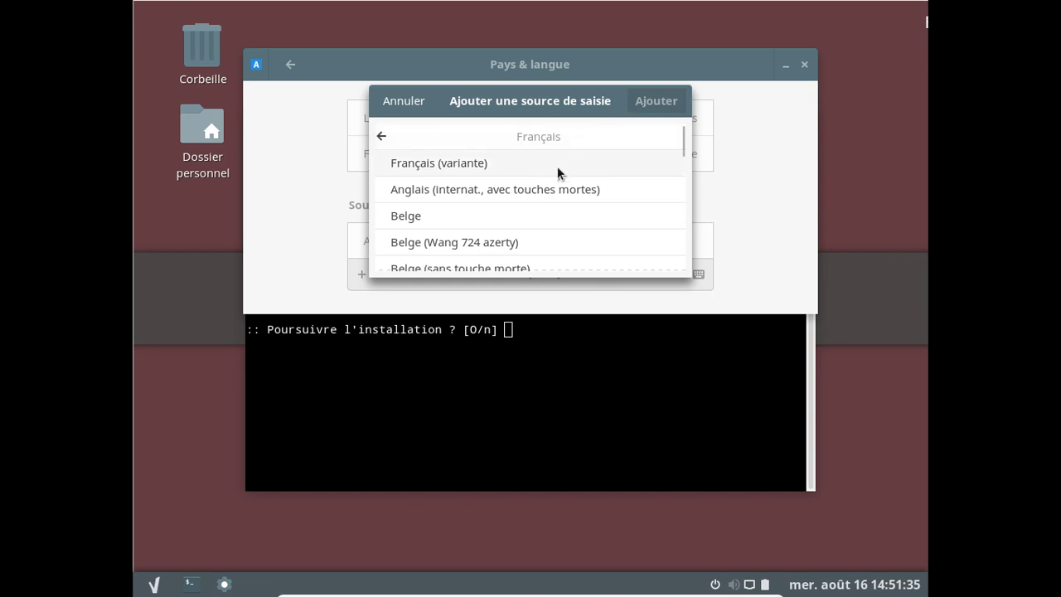
pyautogui.scroll(-3, 550, 174)
pyautogui.scroll(-5, 551, 175)
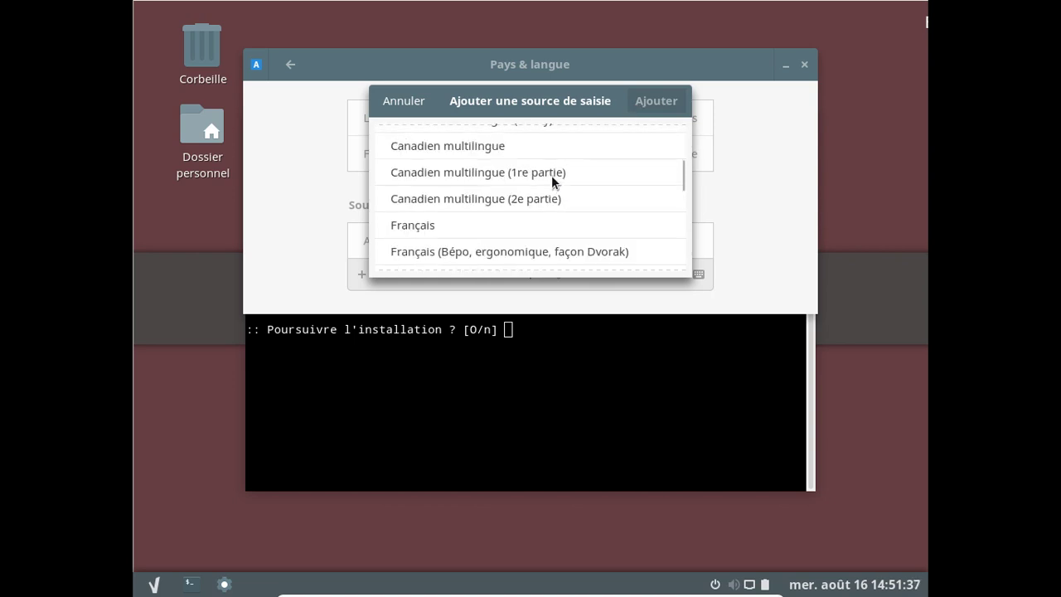
pyautogui.click(487, 226)
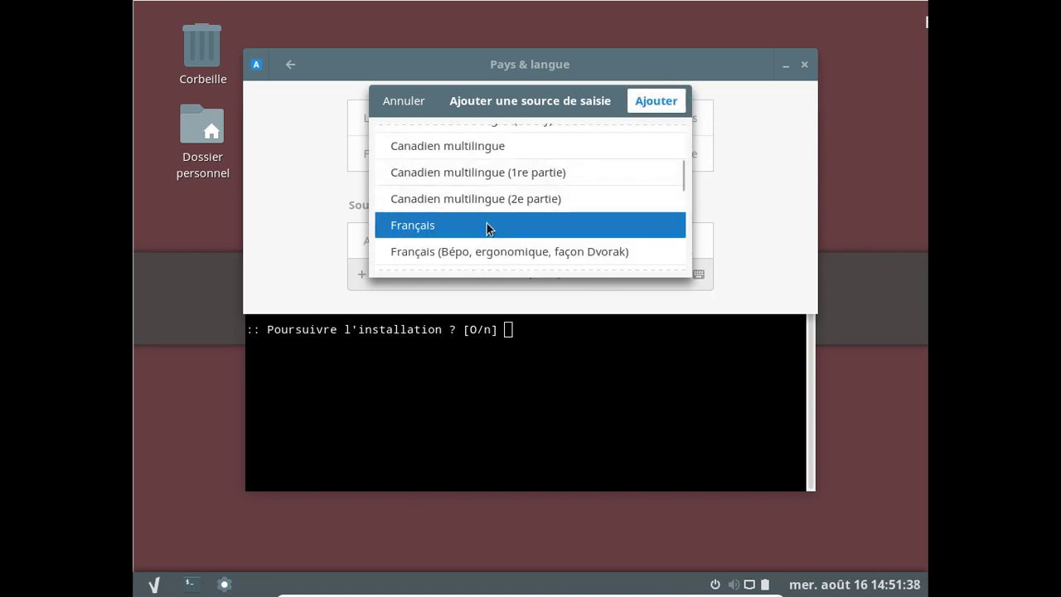
pyautogui.click(647, 100)
# Step: Remove the Anglais (US) input source and close the settings window
pyautogui.click(558, 243)
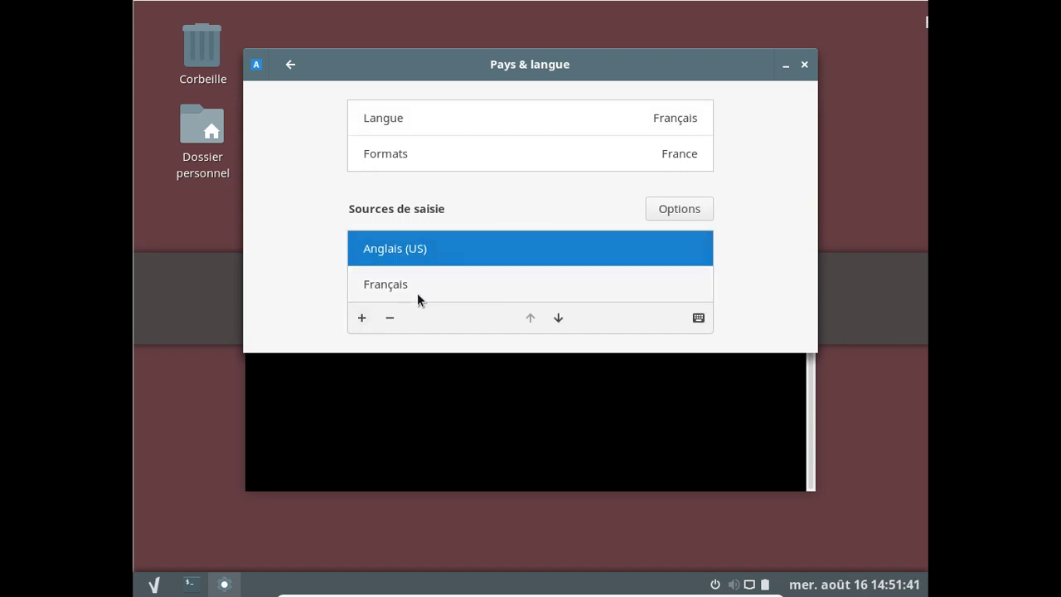
pyautogui.click(391, 320)
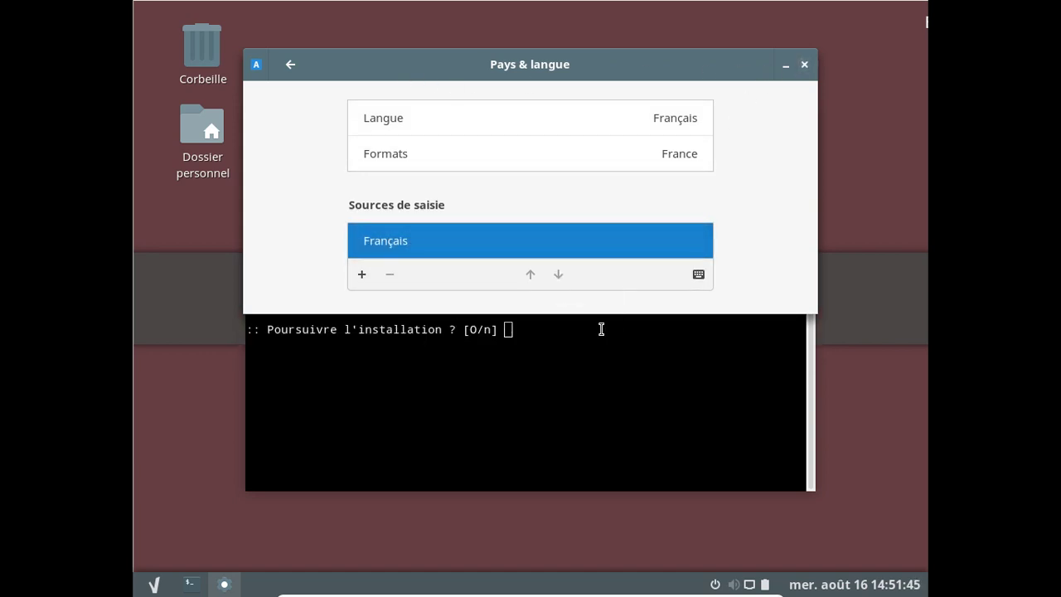
pyautogui.click(805, 64)
# Step: Confirm the pamac-aur installation, decline viewing the PKGBUILD and the pamac.install script, and enter the sudo password
pyautogui.press('Return')
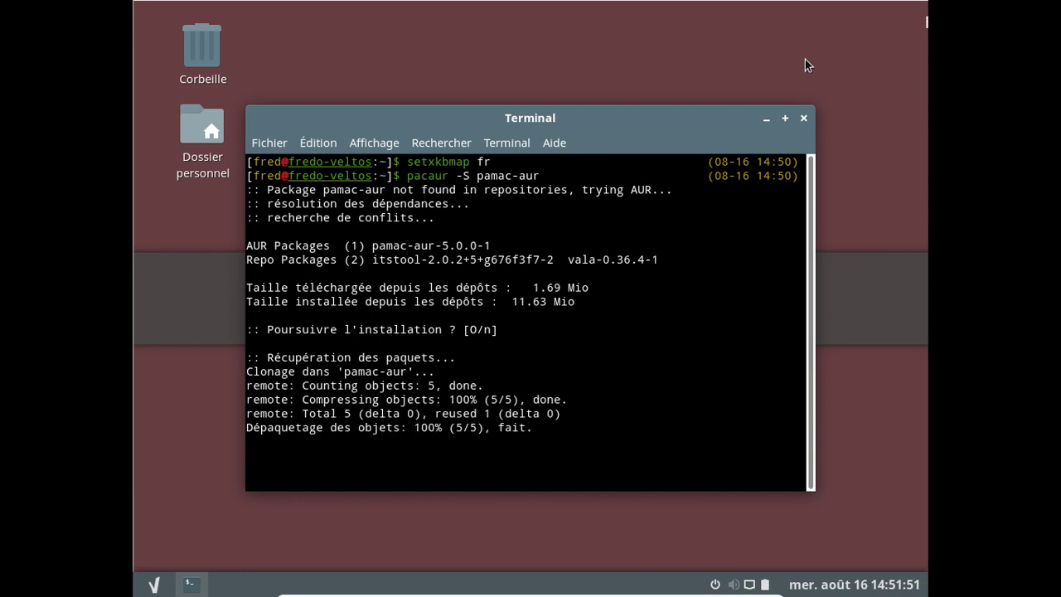
pyautogui.write('n')
pyautogui.press('Return')
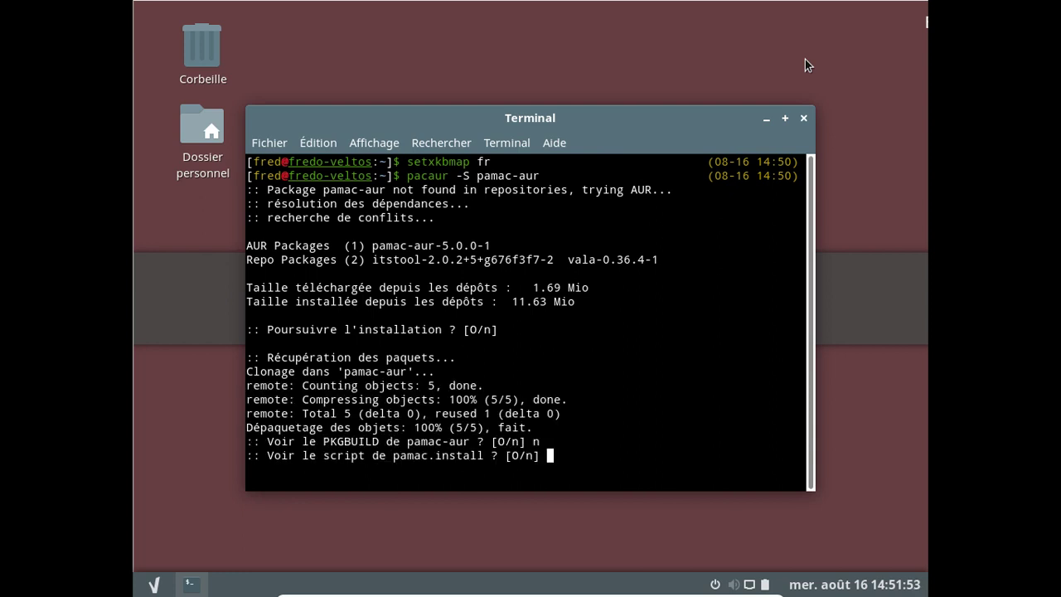
pyautogui.write('n')
pyautogui.press('Return')
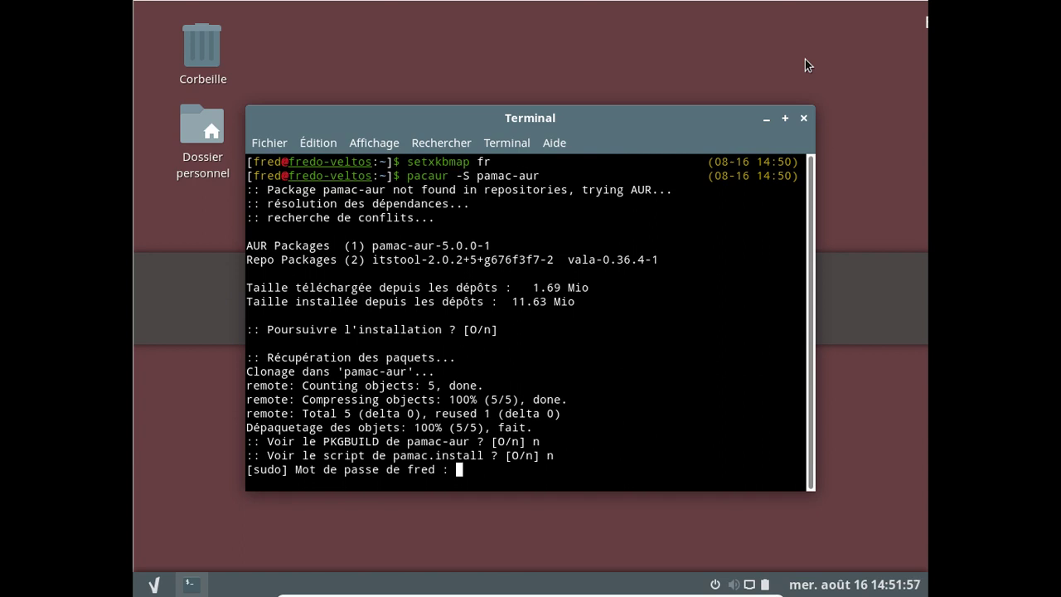
pyautogui.press('Return')
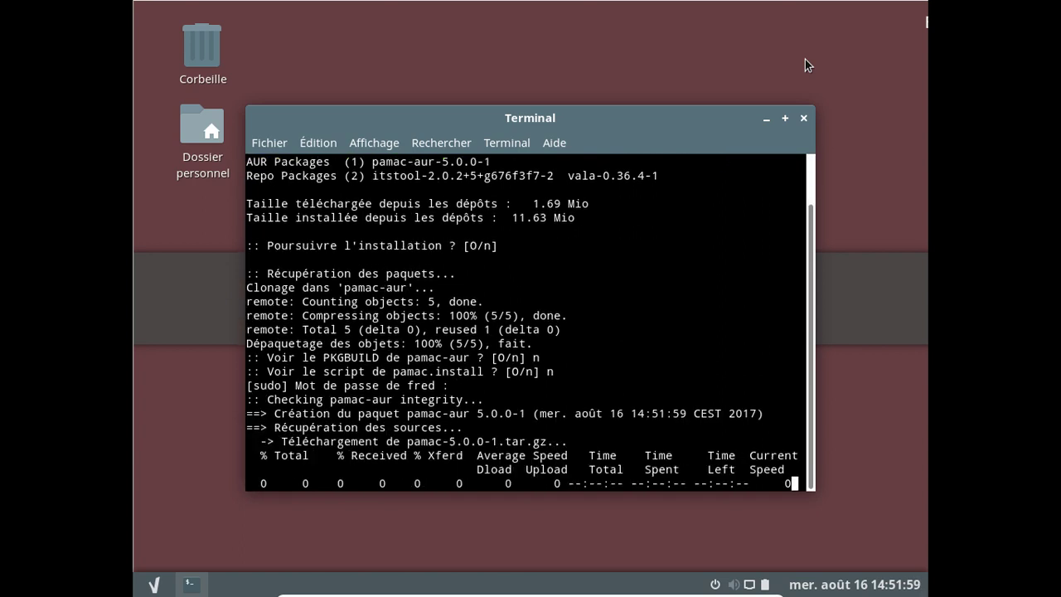
# Step: Check the version of yaourt in a second terminal tab, exit that tab, and close the terminal once pamac-aur is installed
pyautogui.hotkey('ctrl', 'shift', 't')
pyautogui.write('yaourt --versio')
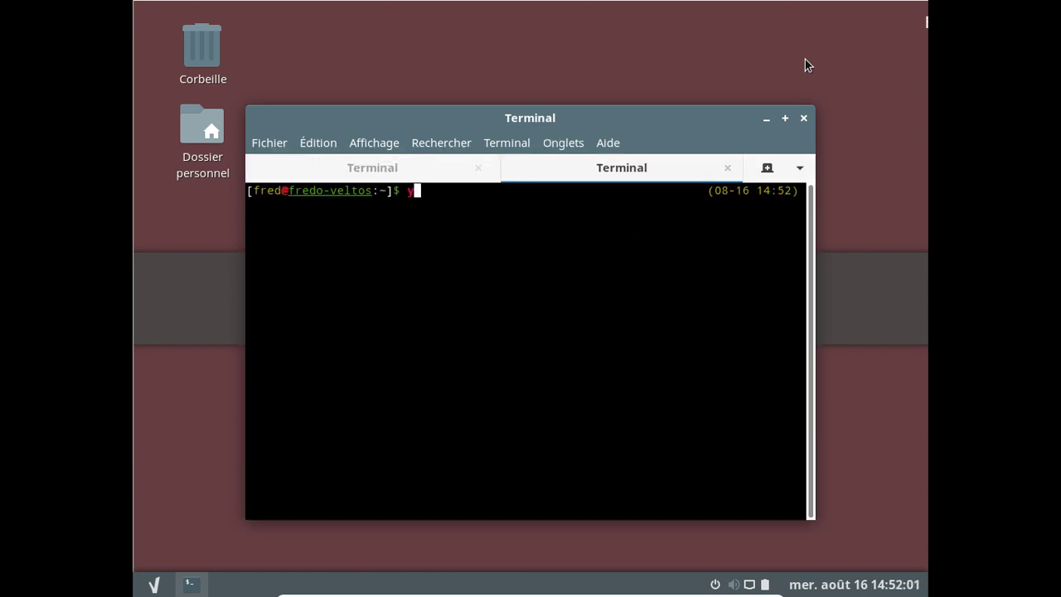
pyautogui.write('n')
pyautogui.press('Return')
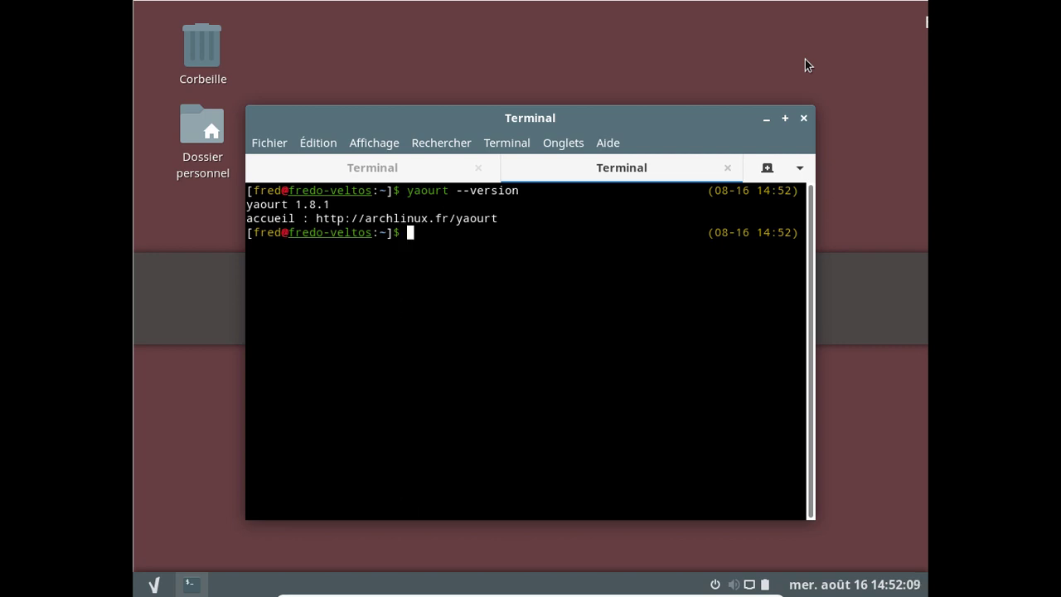
pyautogui.write('exit')
pyautogui.press('Return')
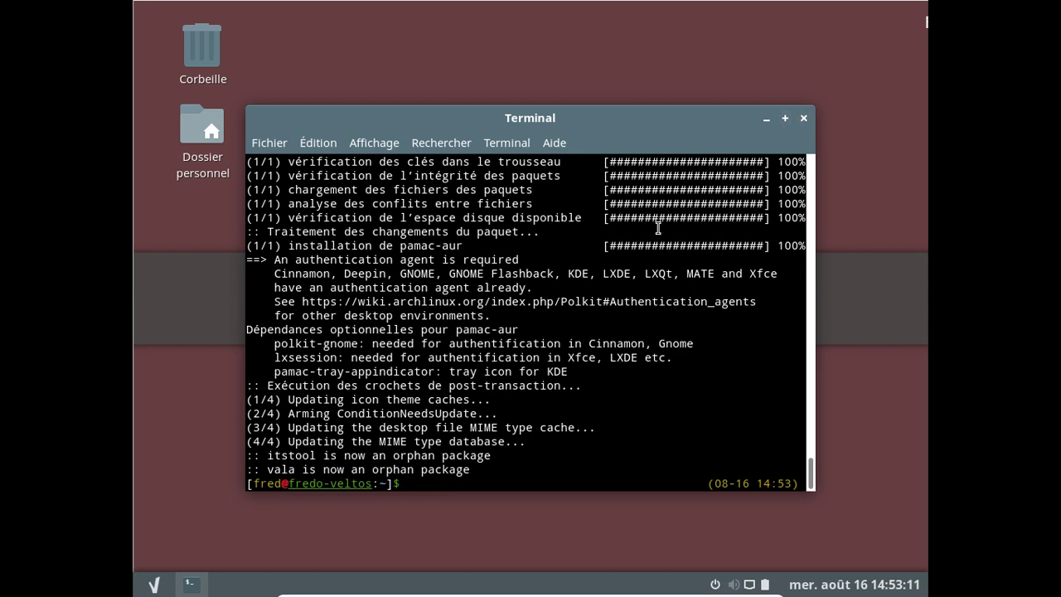
pyautogui.click(804, 118)
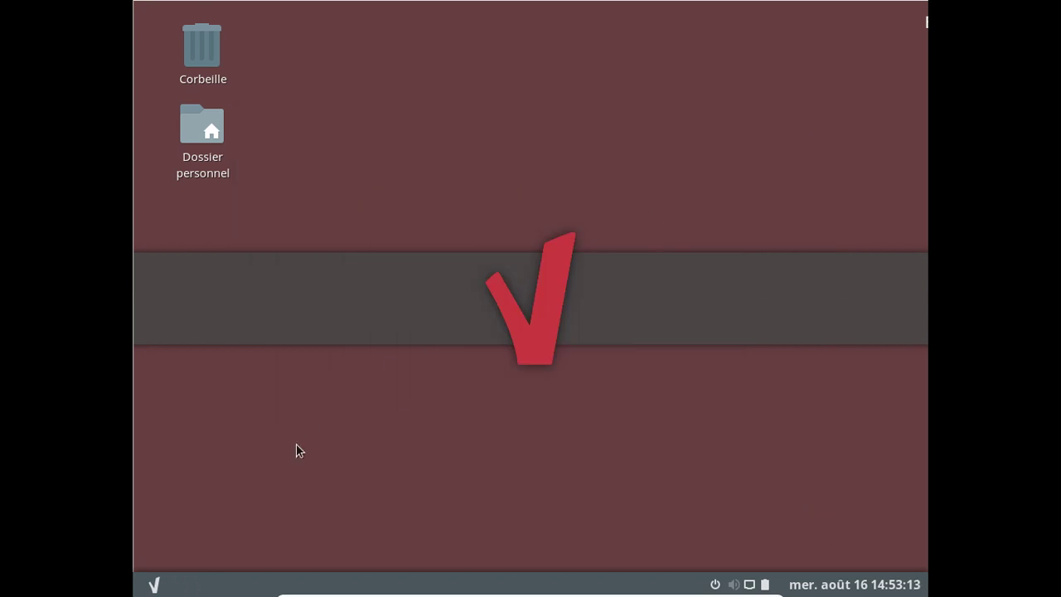
# Step: Look through the application list for the newly installed package manager
pyautogui.click(155, 585)
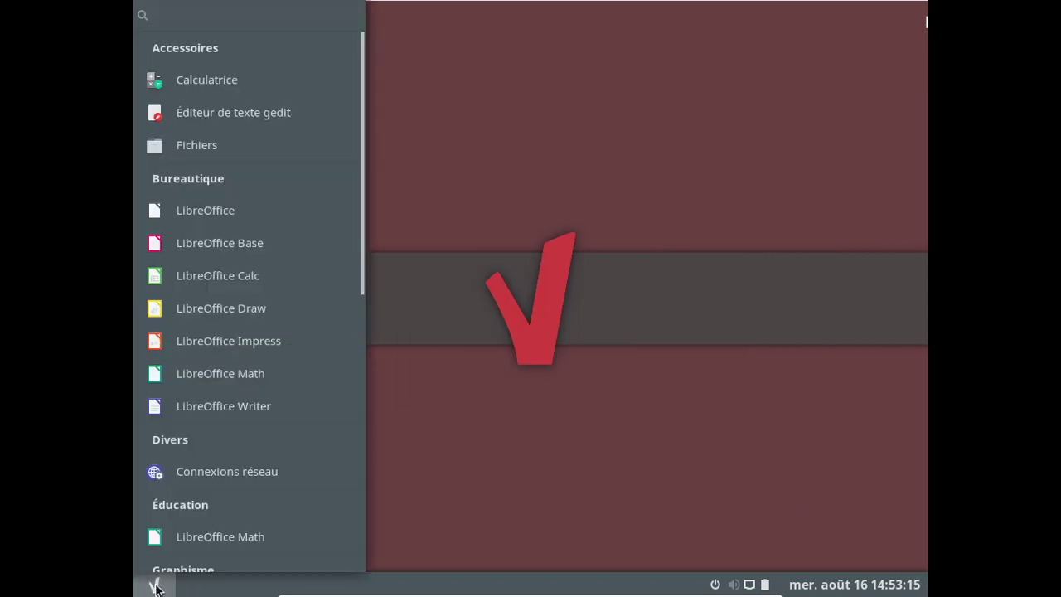
pyautogui.scroll(-10, 227, 276)
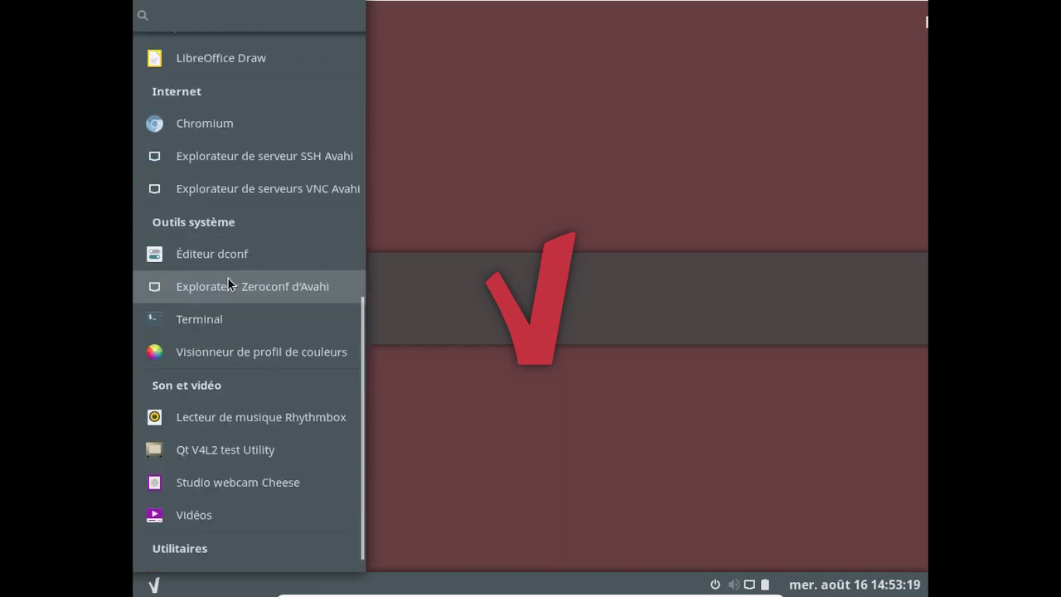
pyautogui.scroll(-1, 227, 277)
pyautogui.scroll(10, 227, 277)
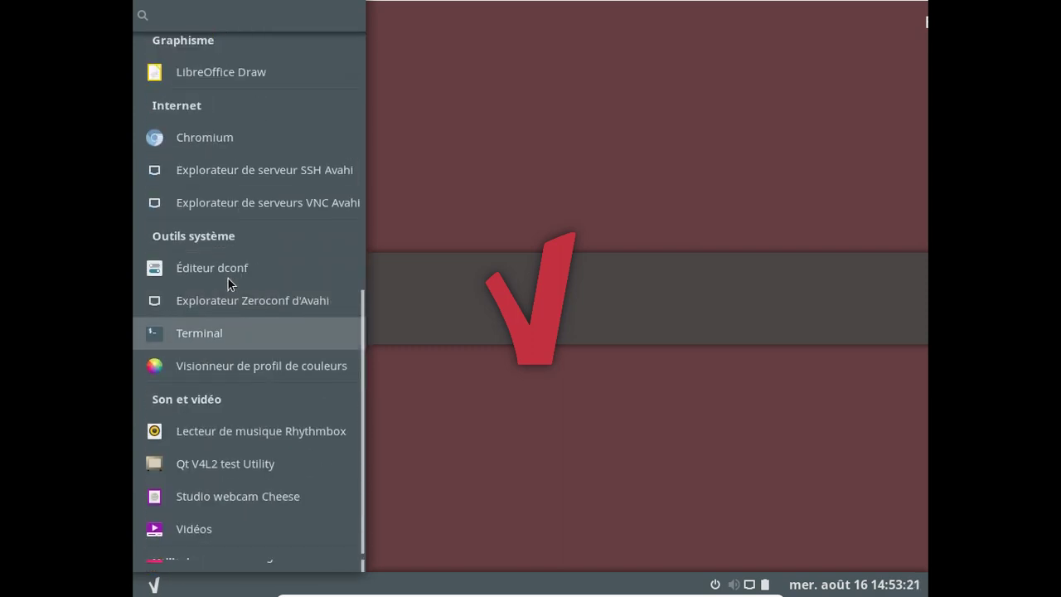
pyautogui.scroll(5, 227, 277)
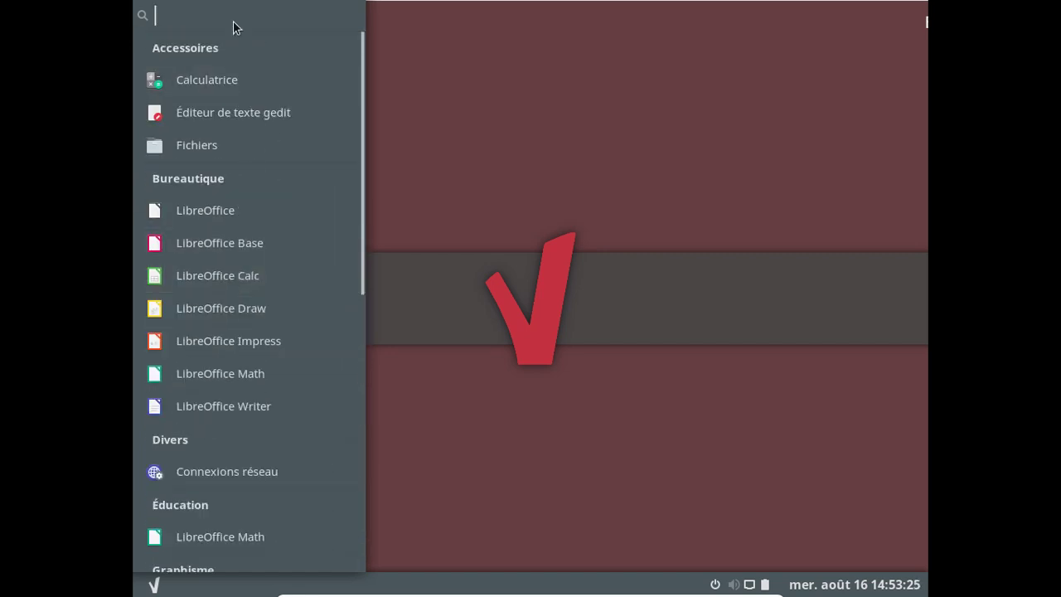
# Step: Search the application list for "ajou" and "pamac", clear the search, and close the list
pyautogui.write('ajou')
pyautogui.press('BackSpace')
pyautogui.press('BackSpace')
pyautogui.press('BackSpace')
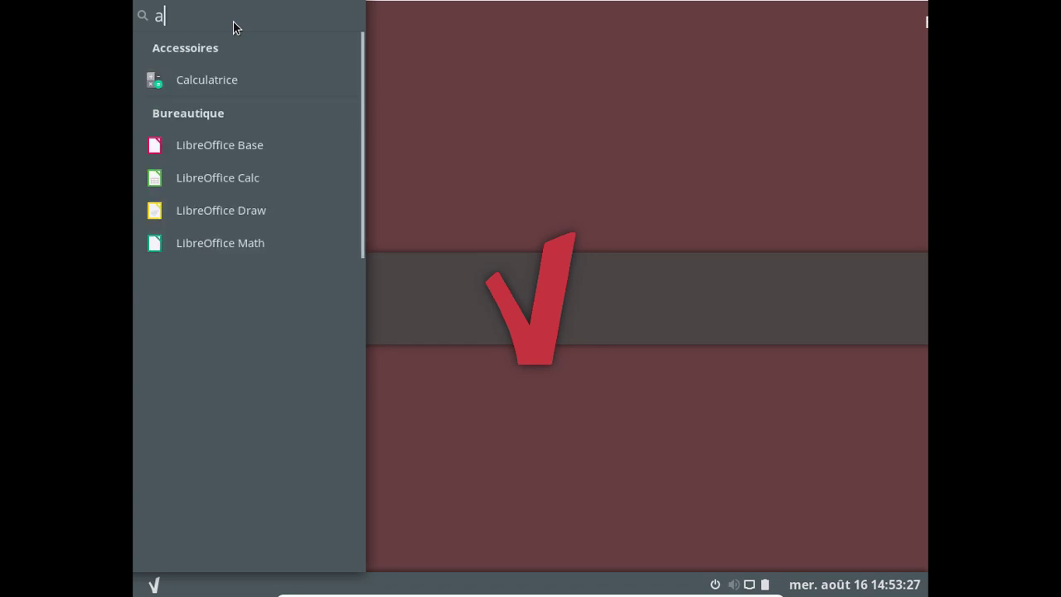
pyautogui.press('BackSpace')
pyautogui.write('pac')
pyautogui.press('BackSpace')
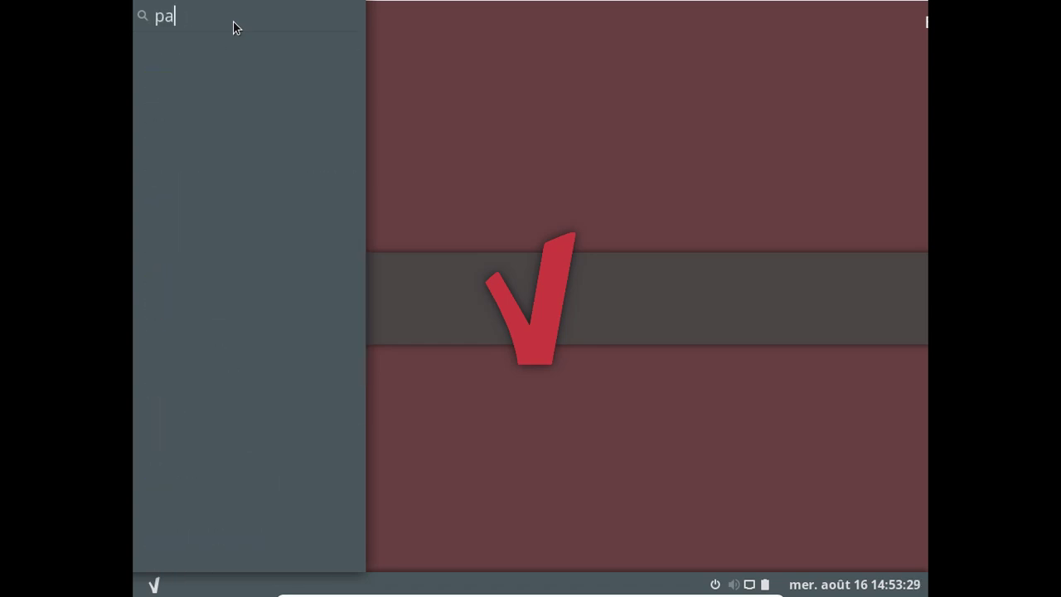
pyautogui.write('mac')
pyautogui.press('BackSpace')
pyautogui.press('BackSpace')
pyautogui.press('BackSpace')
pyautogui.press('BackSpace')
pyautogui.press('BackSpace')
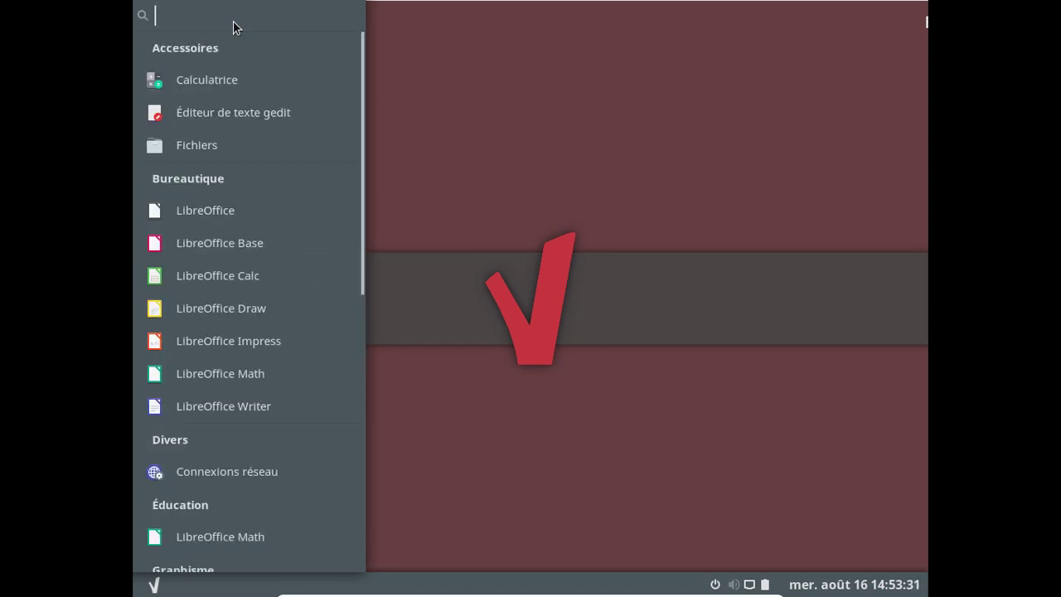
pyautogui.press('Escape')
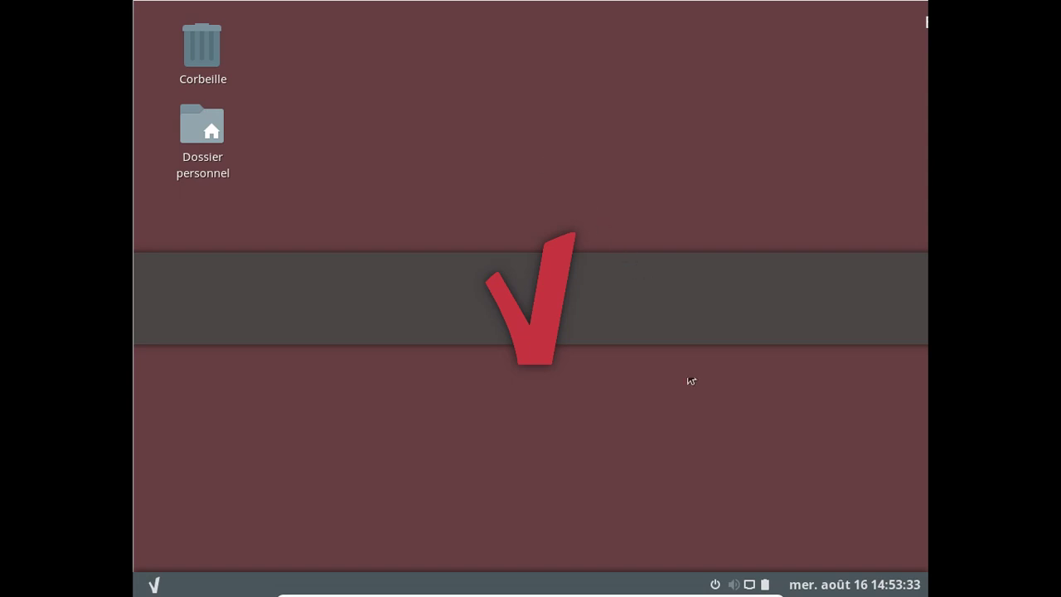
# Step: Log out of the desktop session and log back in with the account password
pyautogui.click(734, 582)
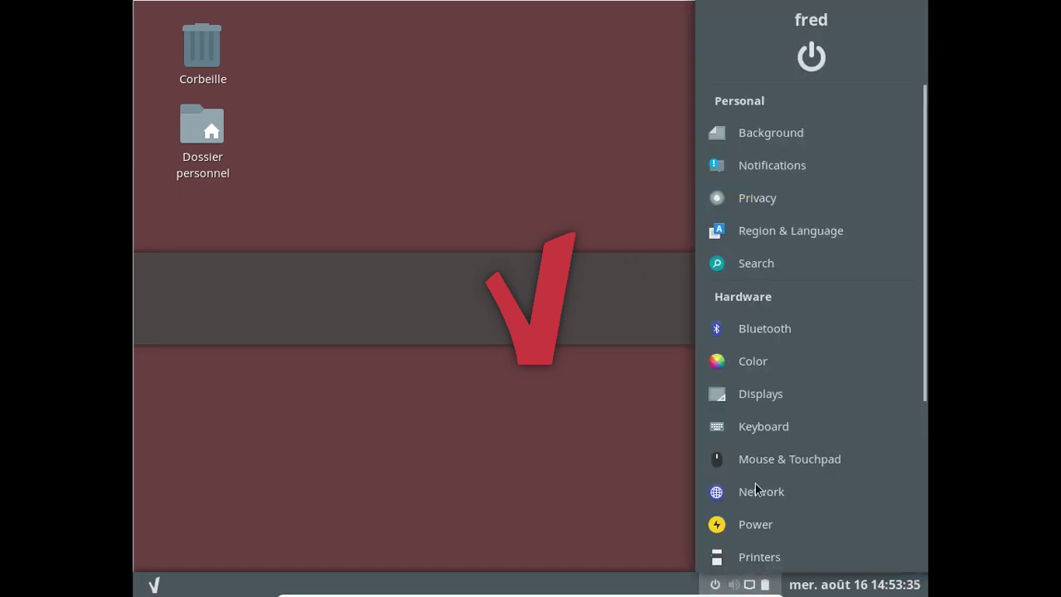
pyautogui.click(813, 51)
pyautogui.click(502, 296)
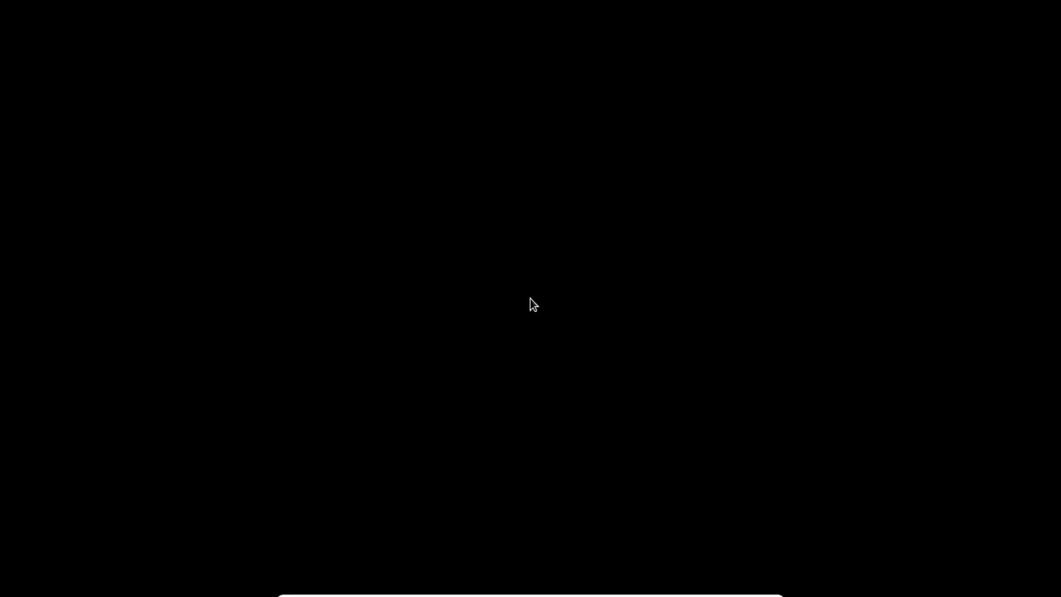
pyautogui.write('••••••')
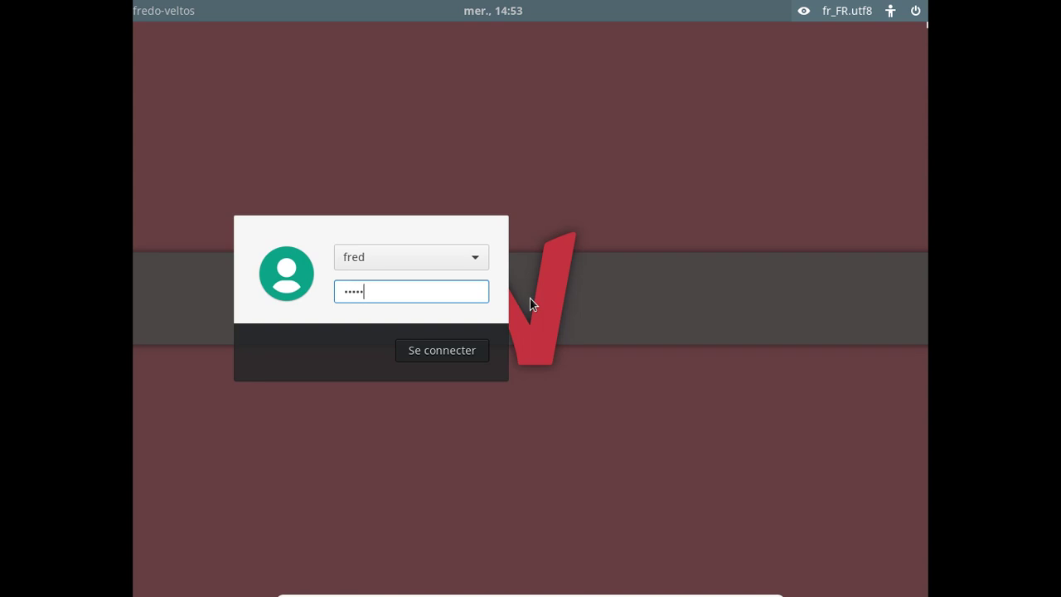
pyautogui.press('Return')
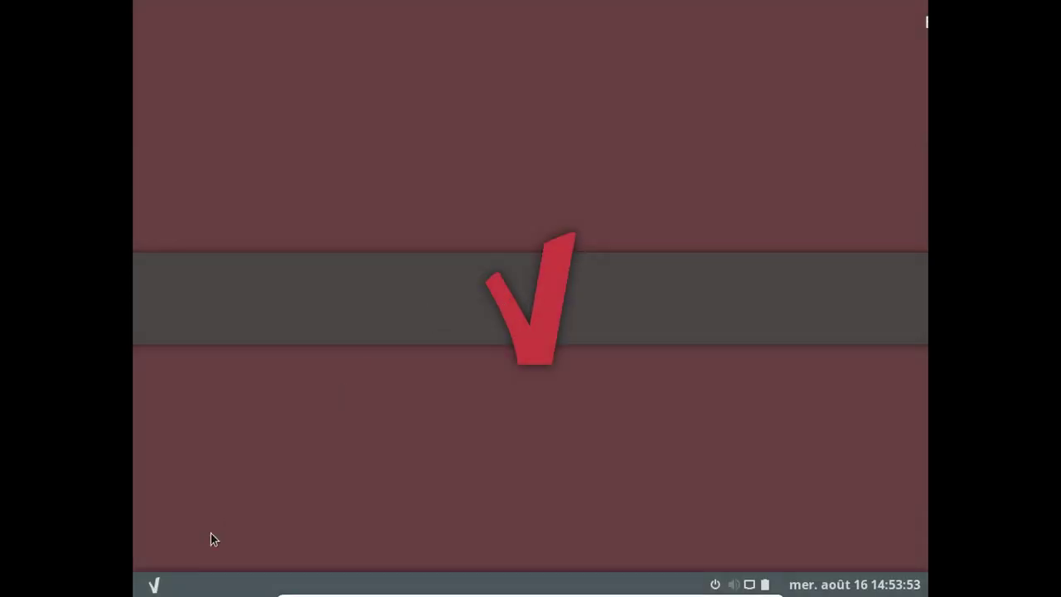
# Step: Find Ajouter/supprimer des logiciels among the system tools in the application list and launch it
pyautogui.click(160, 583)
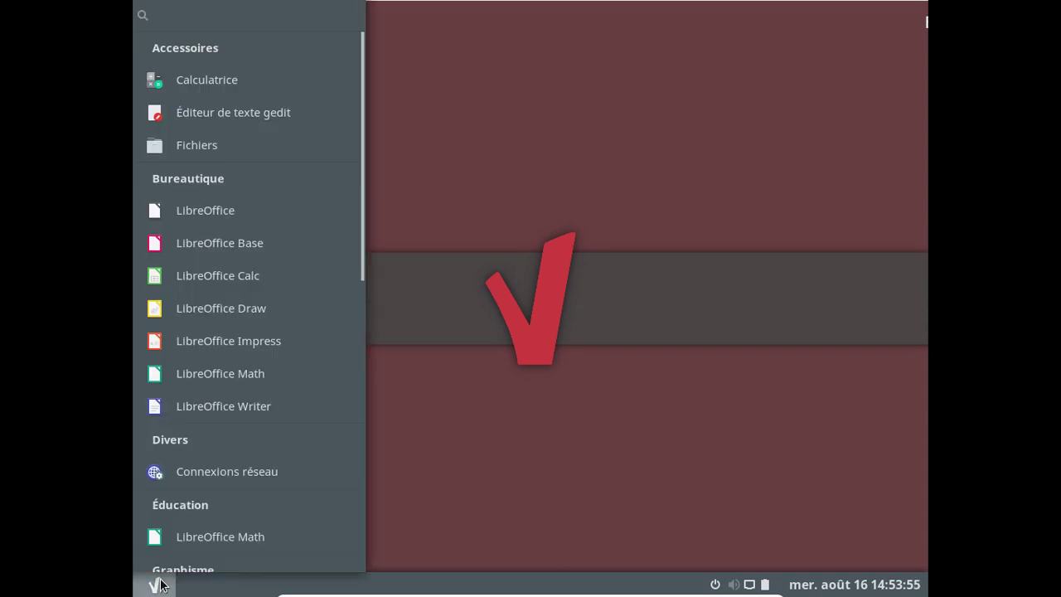
pyautogui.scroll(-5, 265, 331)
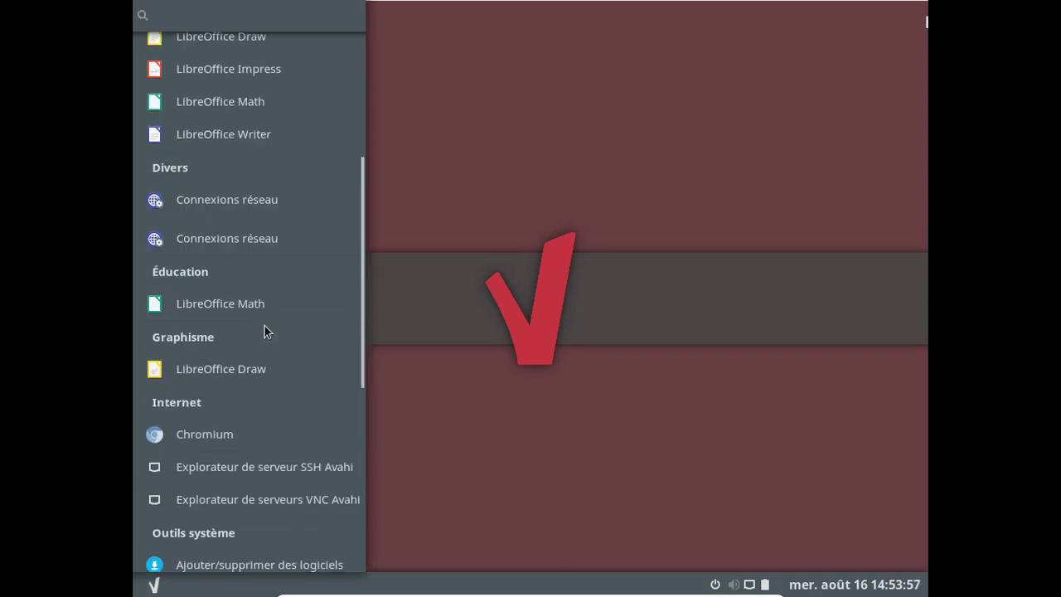
pyautogui.scroll(-4, 265, 326)
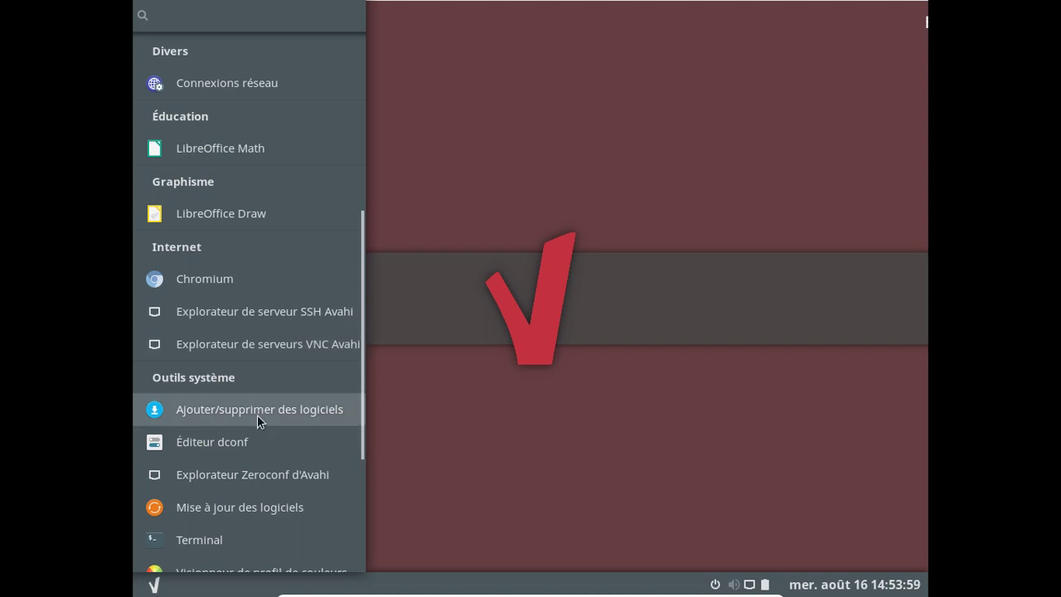
pyautogui.click(256, 414)
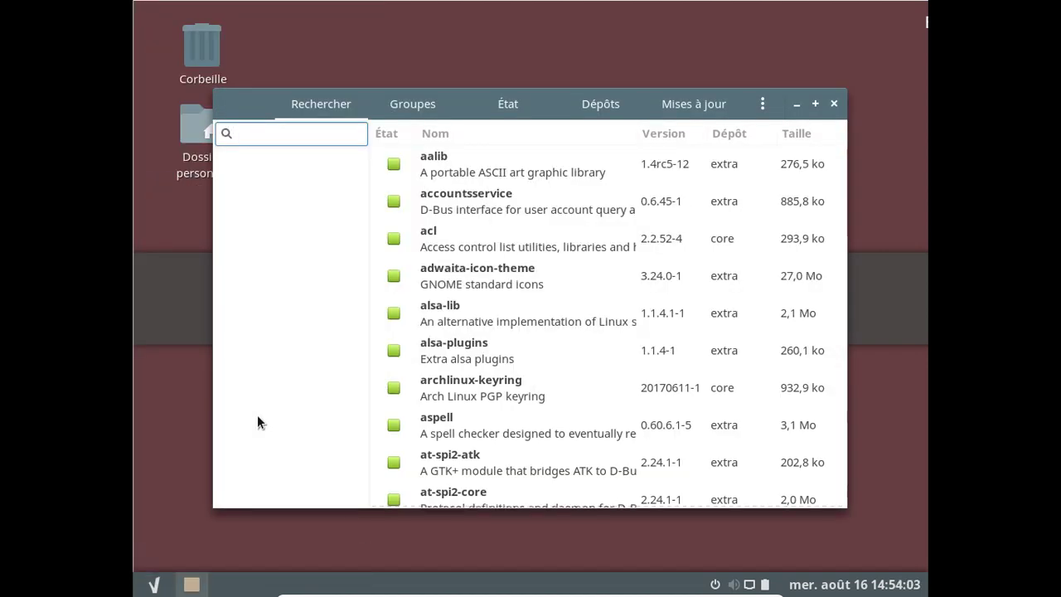
# Step: Open the package manager's preferences and authenticate with the account password
pyautogui.click(761, 103)
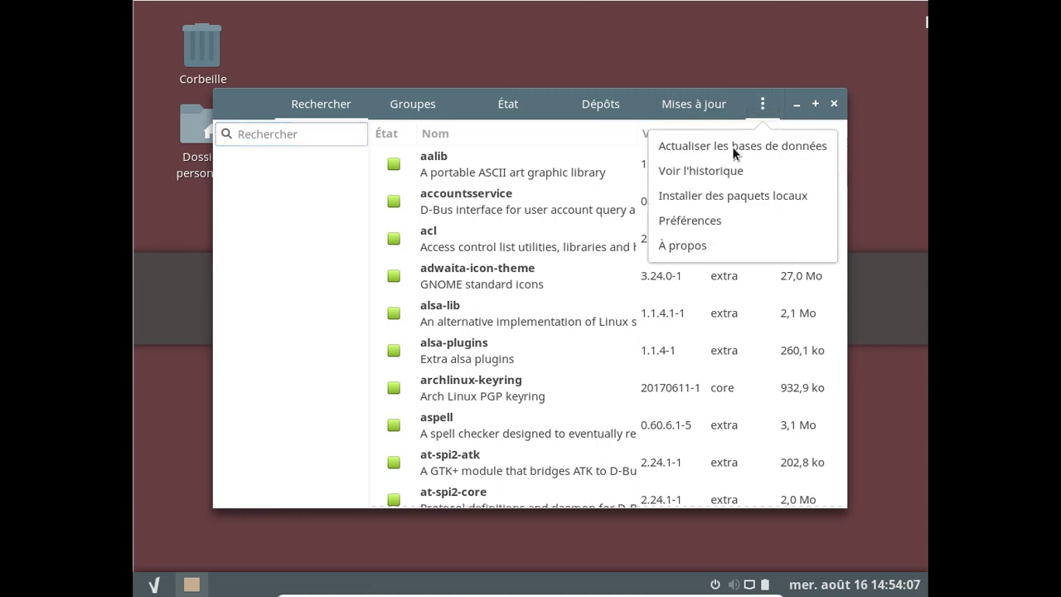
pyautogui.click(712, 218)
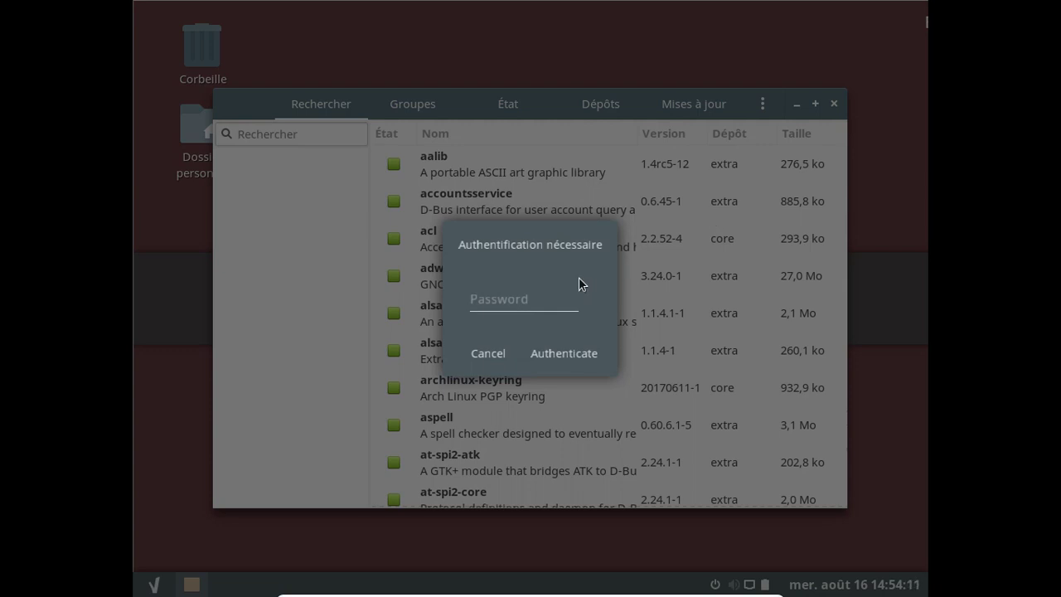
pyautogui.click(492, 307)
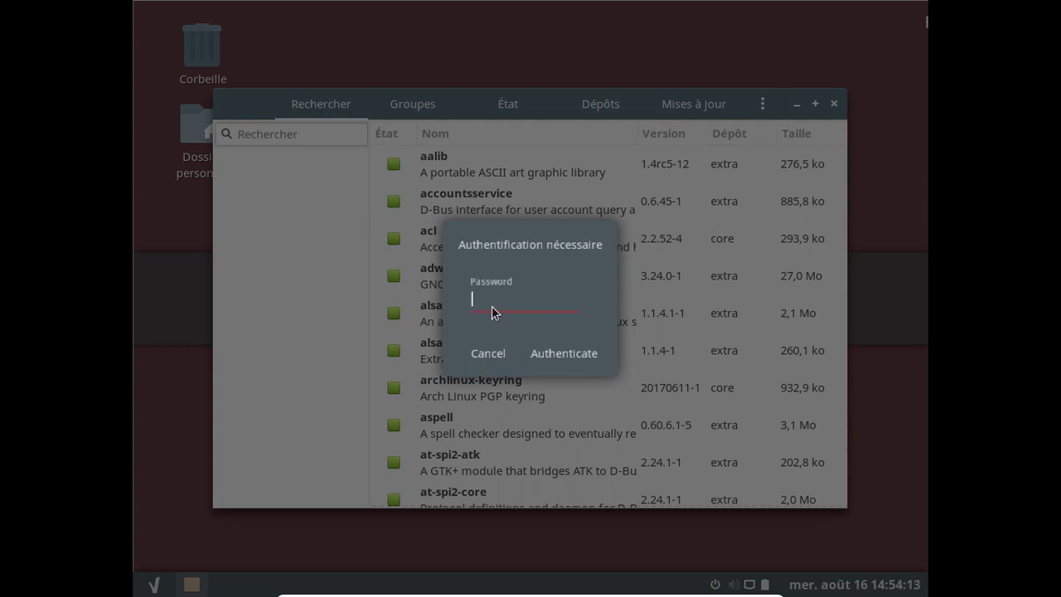
pyautogui.write('**********')
pyautogui.press('Return')
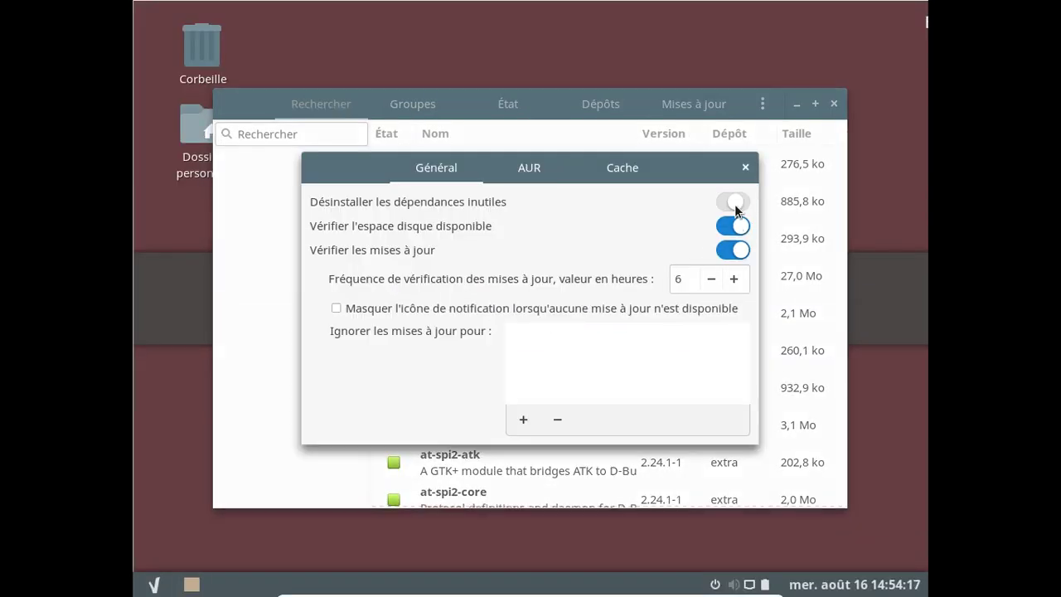
# Step: Turn on removal of unneeded dependencies and AUR support, leaving both AUR sub-options off, and close the preferences
pyautogui.click(733, 202)
pyautogui.click(545, 172)
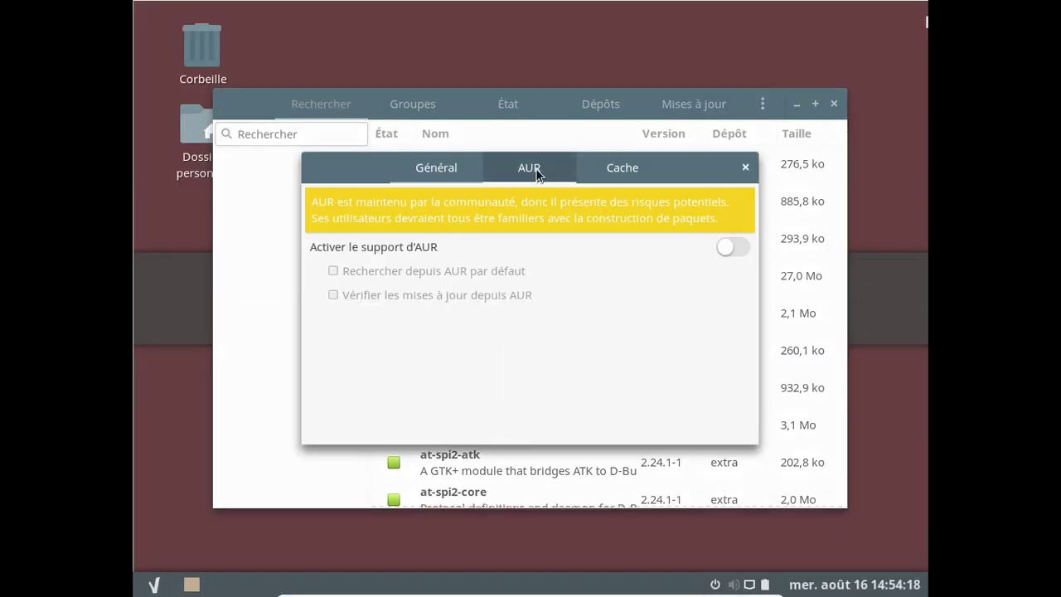
pyautogui.click(735, 246)
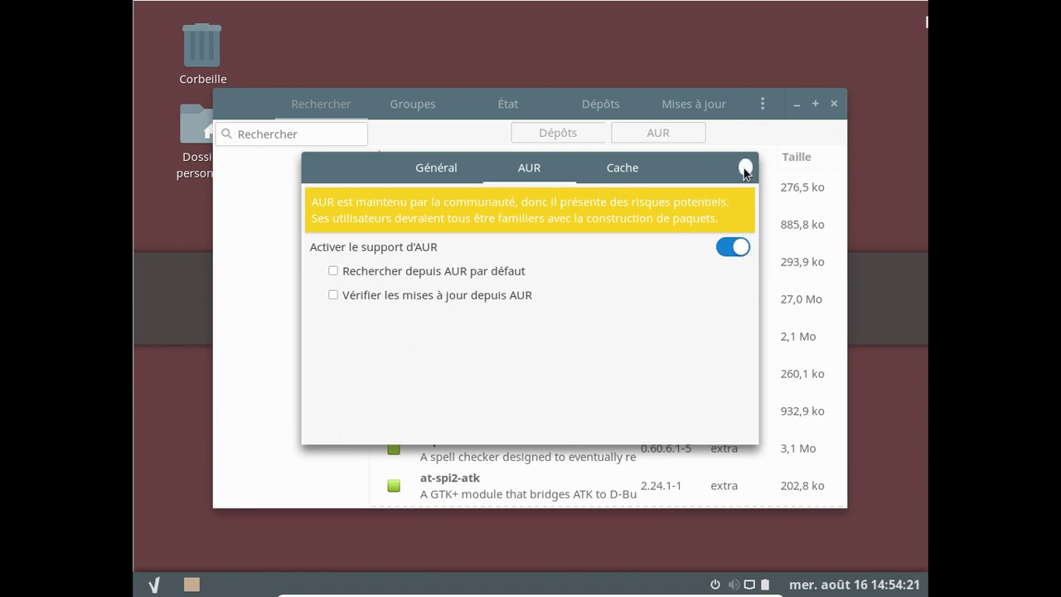
pyautogui.press('Escape')
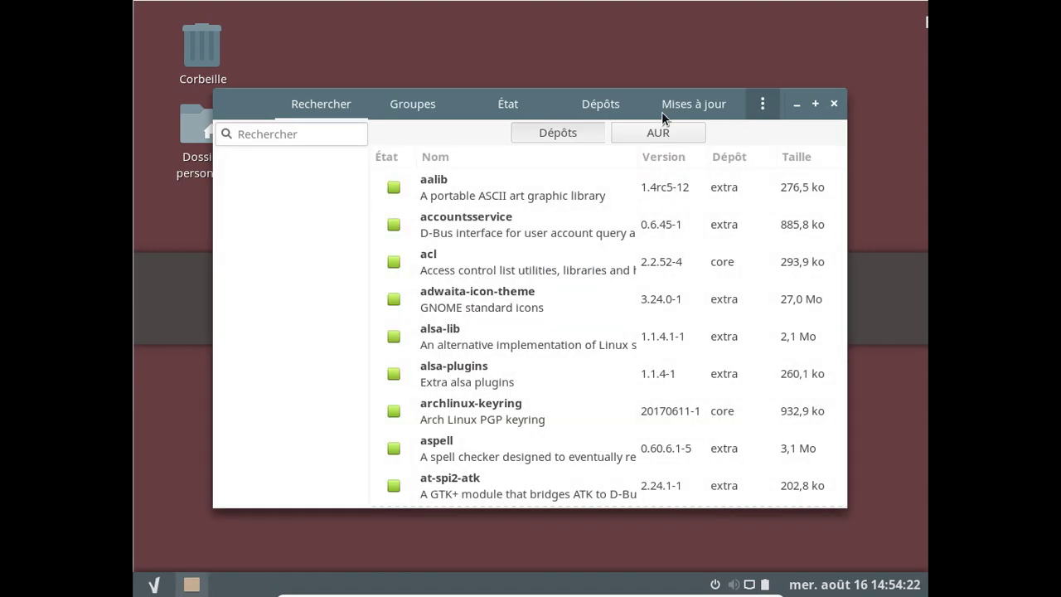
# Step: View the packages in the vosrepo repository and search the package manager for "yaourt"
pyautogui.click(600, 107)
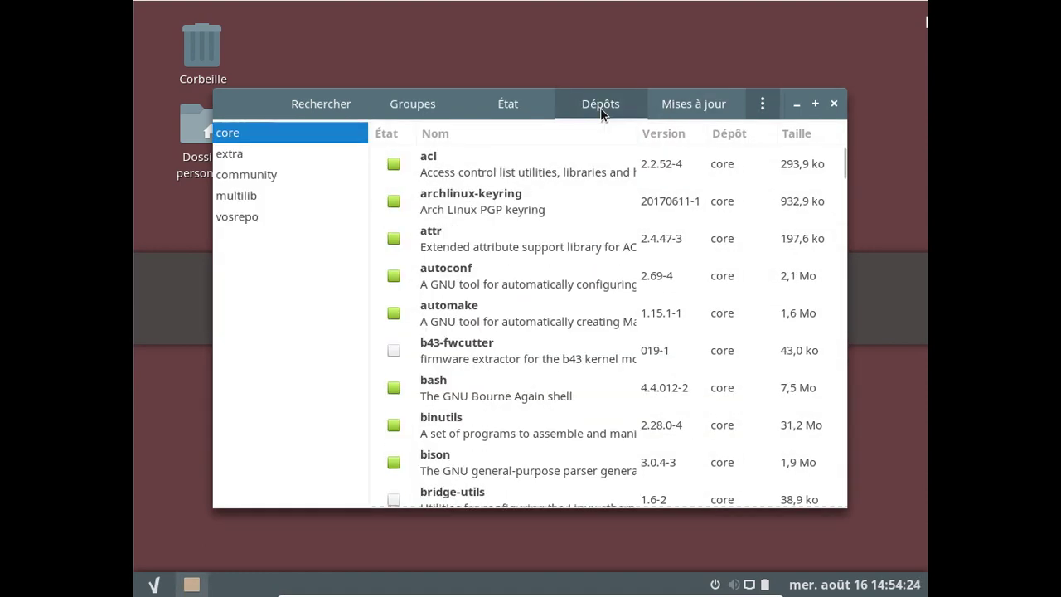
pyautogui.click(310, 216)
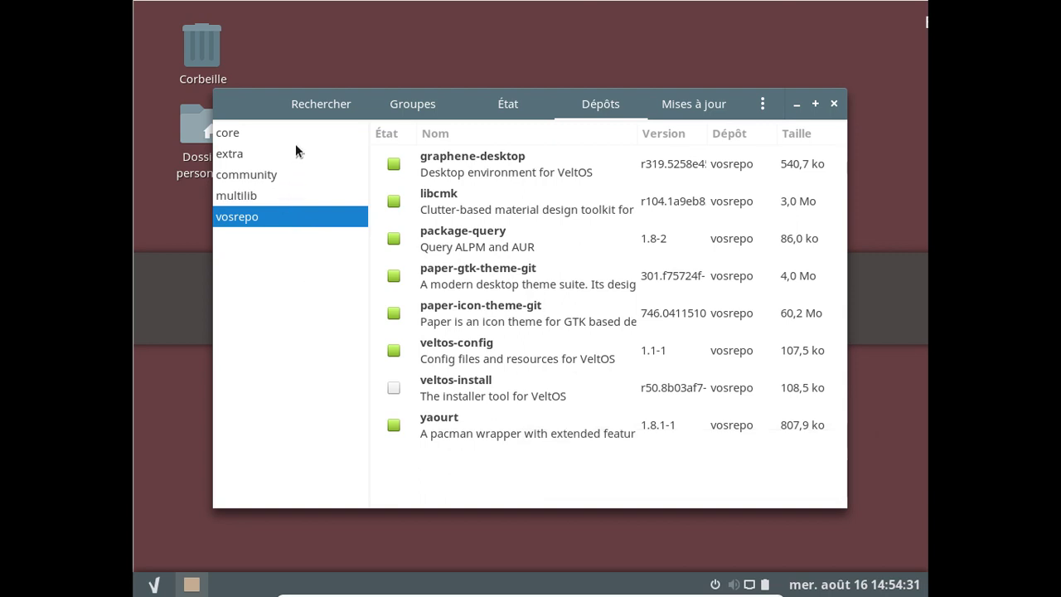
pyautogui.click(313, 106)
pyautogui.write('yaourt')
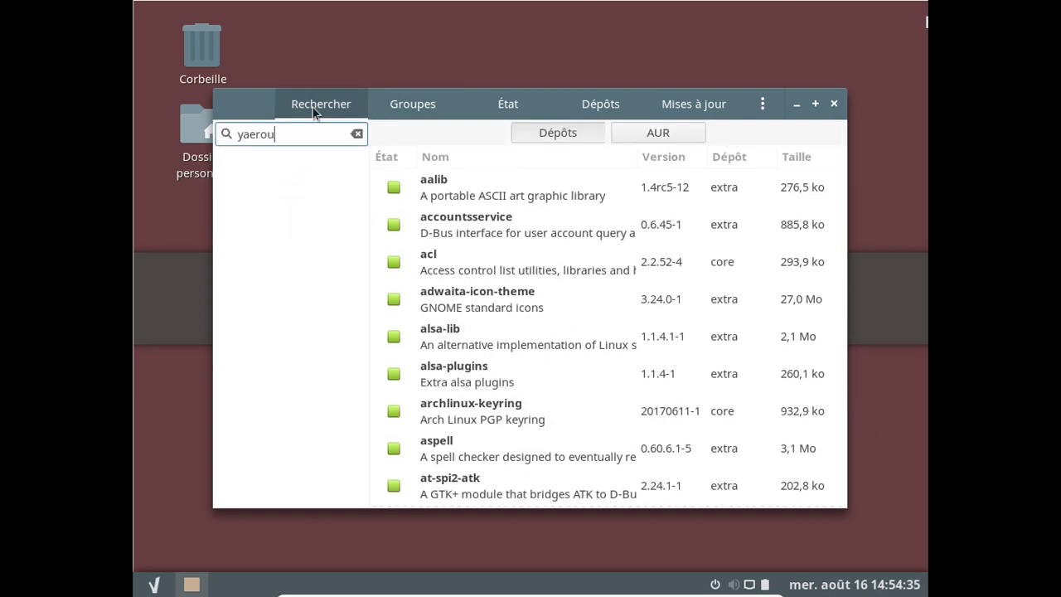
pyautogui.press('BackSpace')
pyautogui.press('BackSpace')
pyautogui.press('BackSpace')
pyautogui.press('BackSpace')
pyautogui.write('ourt')
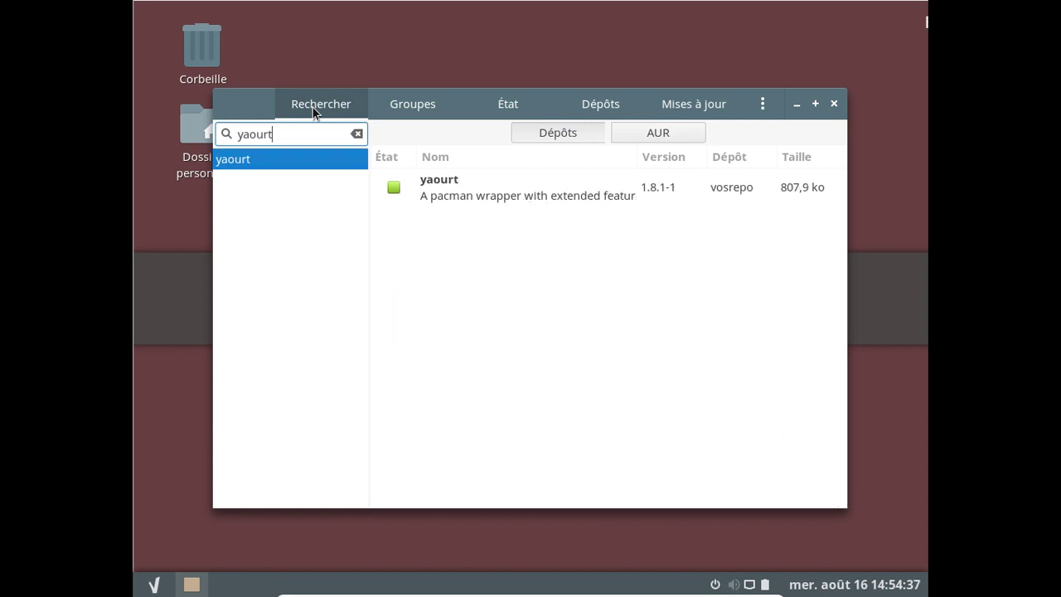
# Step: Examine the AUR results for yaourt and clear the search text
pyautogui.click(664, 135)
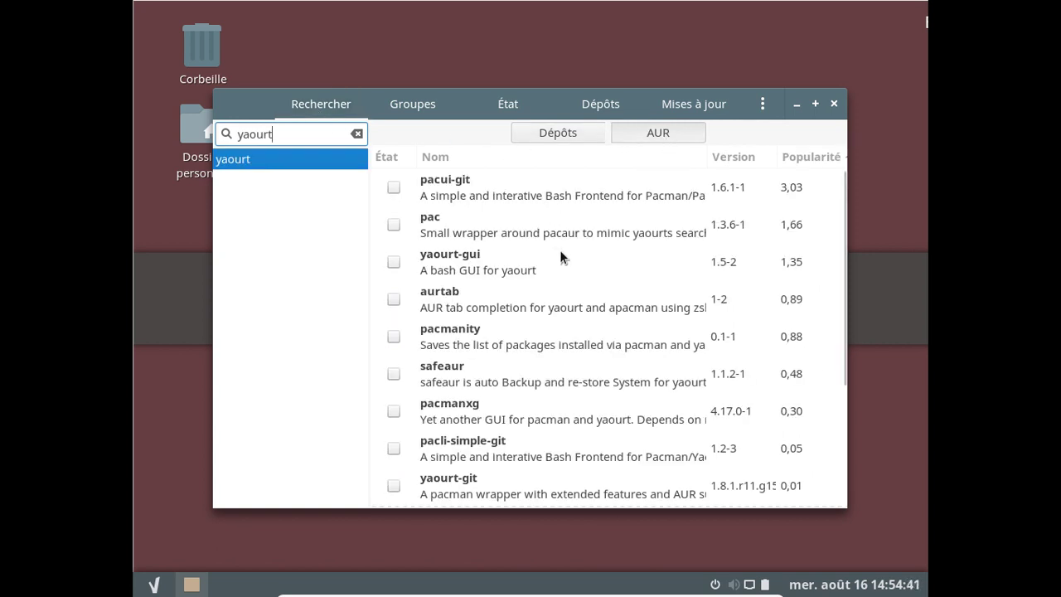
pyautogui.scroll(-5, 561, 253)
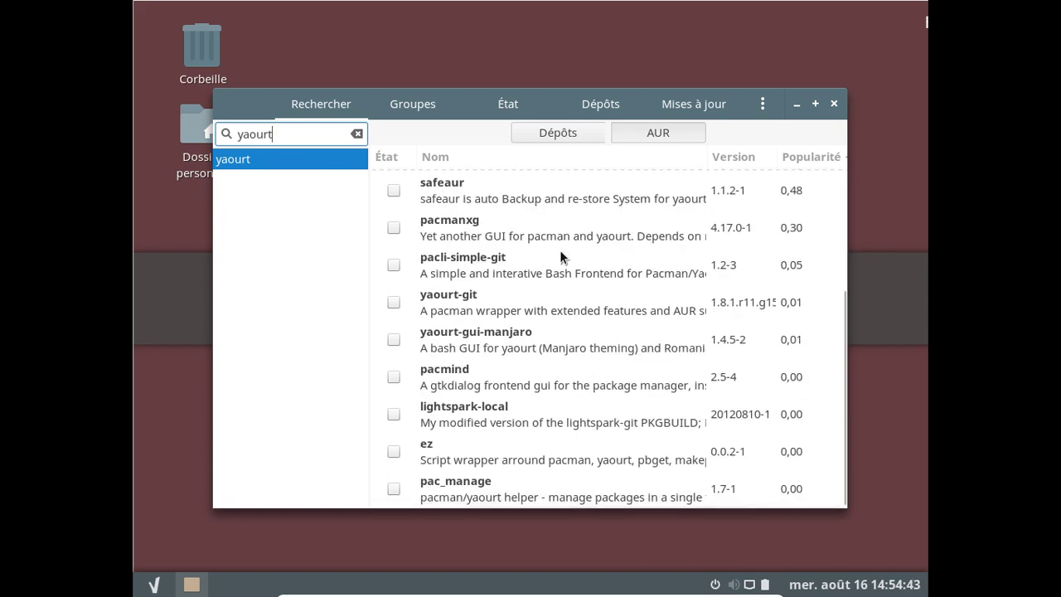
pyautogui.scroll(5, 559, 249)
pyautogui.scroll(-5, 538, 215)
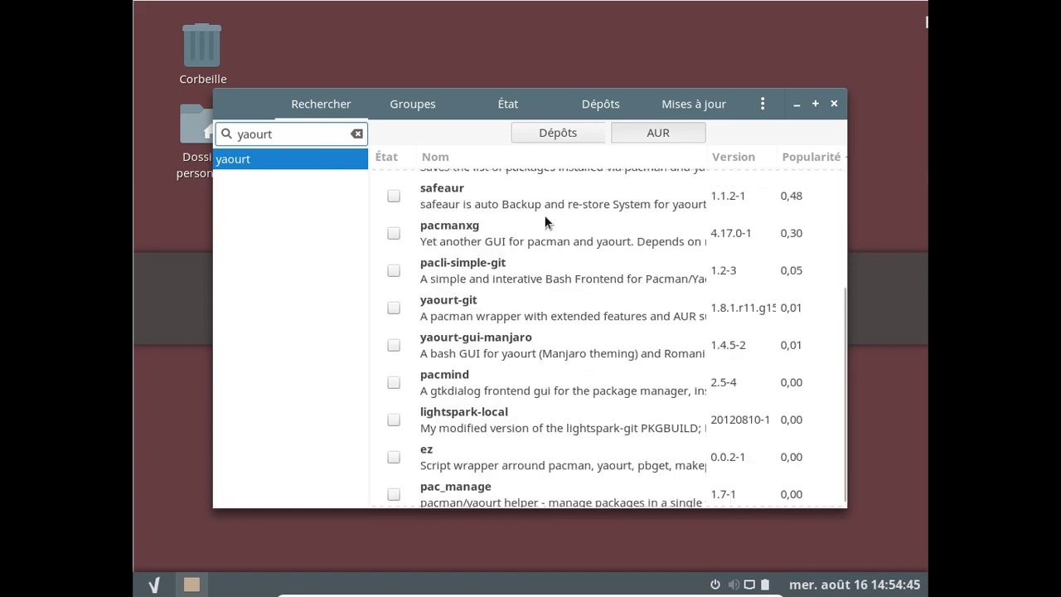
pyautogui.scroll(2, 546, 222)
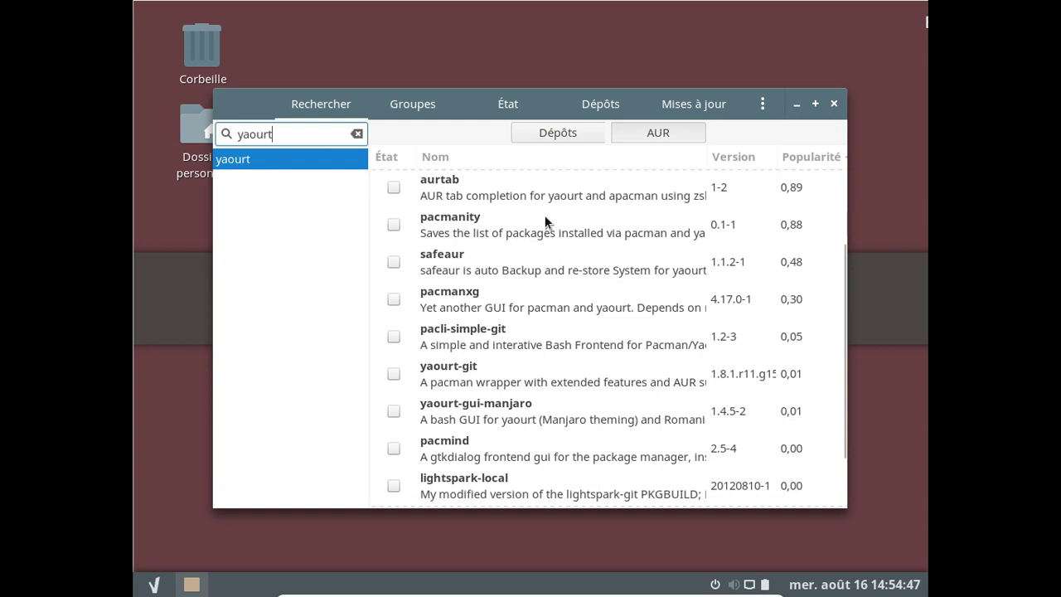
pyautogui.scroll(3, 545, 222)
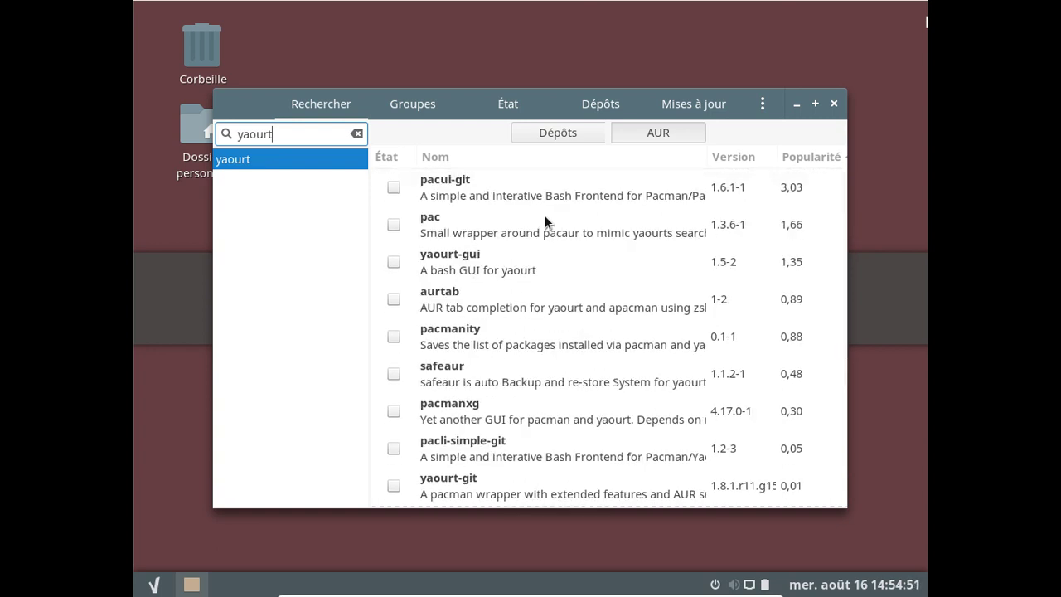
pyautogui.scroll(-4, 545, 223)
pyautogui.scroll(-1, 546, 222)
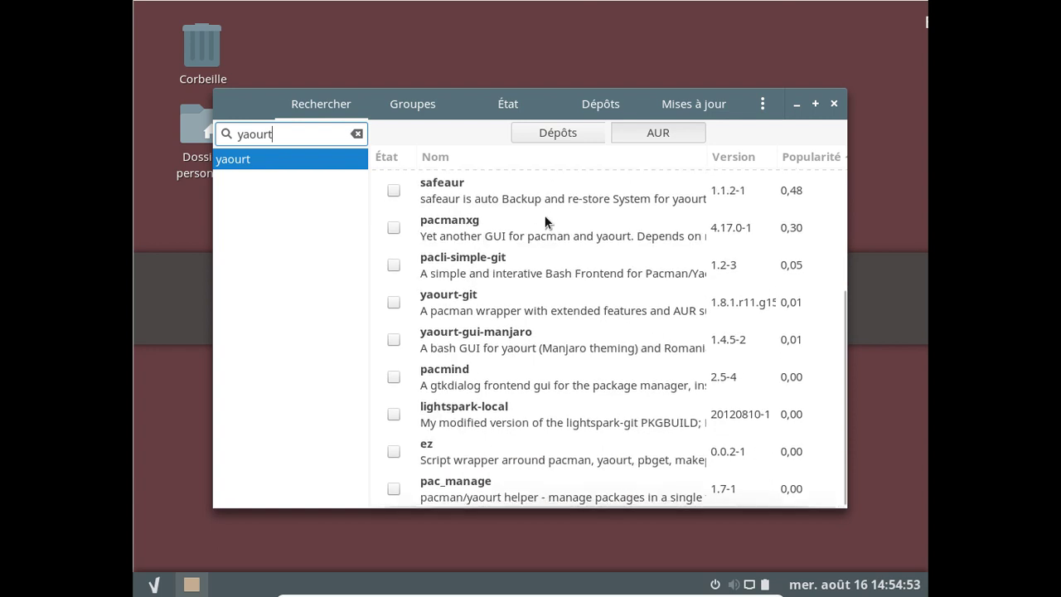
pyautogui.scroll(4, 545, 222)
pyautogui.scroll(2, 546, 222)
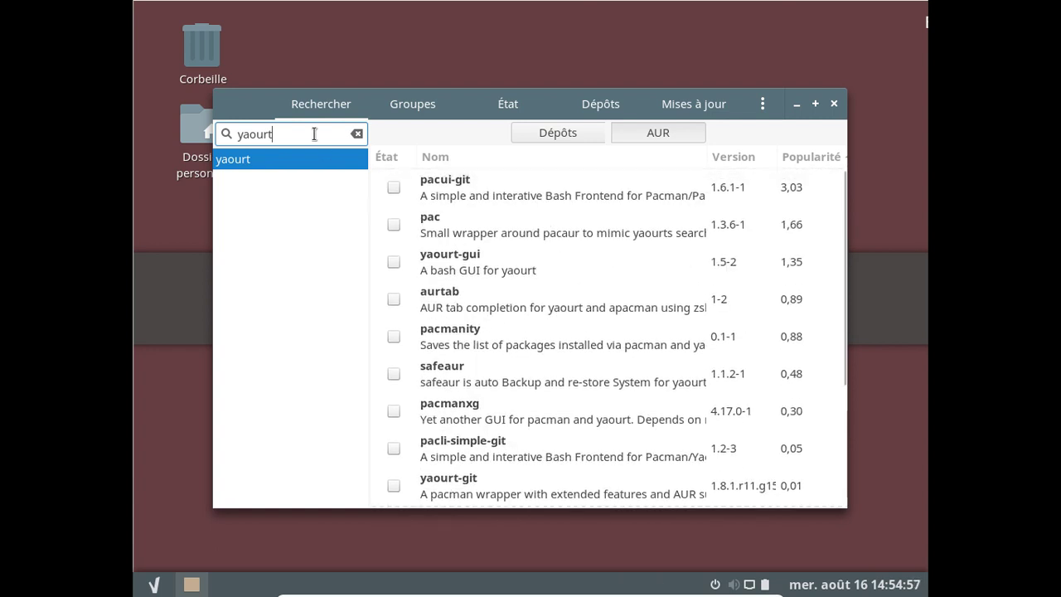
pyautogui.hotkey('ctrl', 'a')
pyautogui.press('BackSpace')
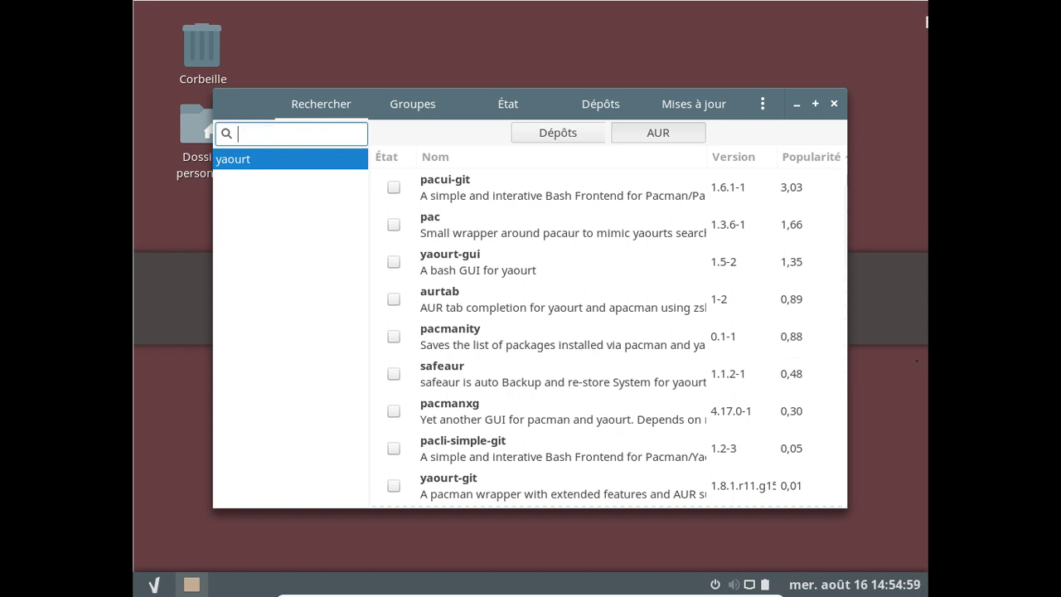
# Step: Uninstall yaourt from the vosrepo package list, applying the change and validating the transaction summary with package-query included
pyautogui.click(622, 105)
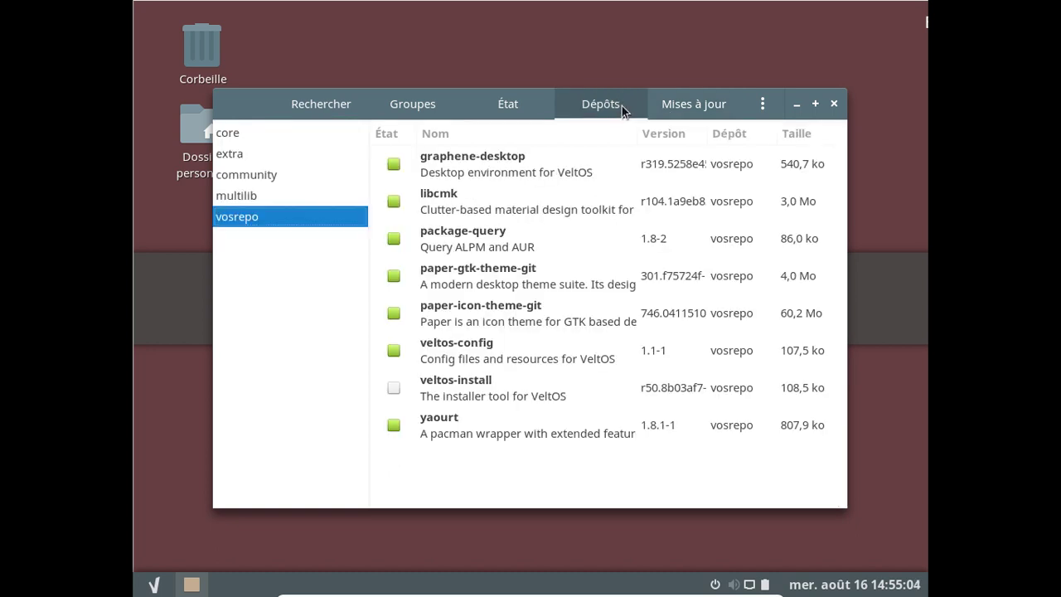
pyautogui.click(439, 430)
pyautogui.rightClick(439, 429)
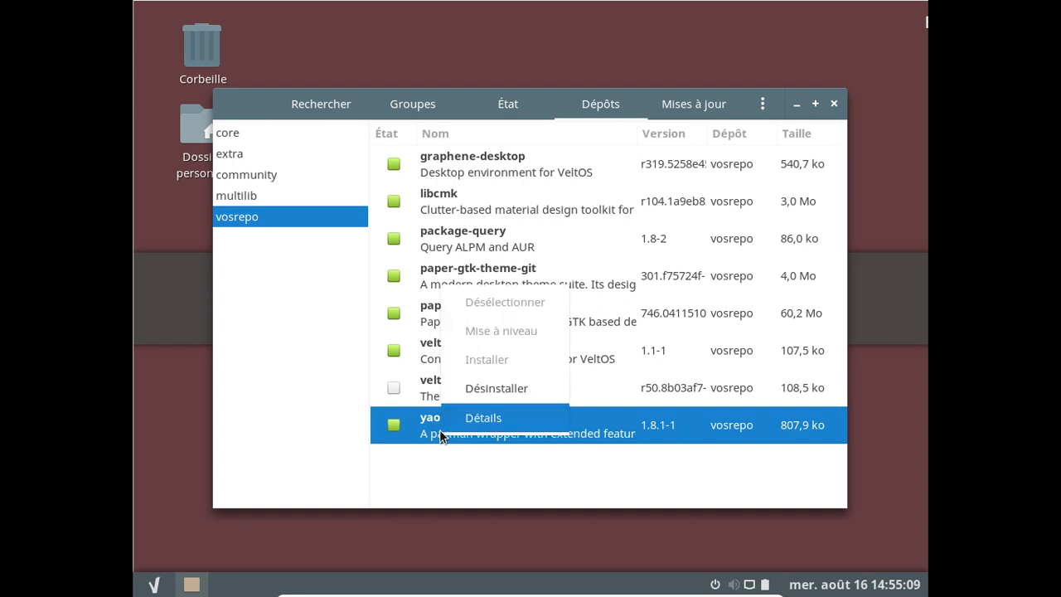
pyautogui.click(474, 394)
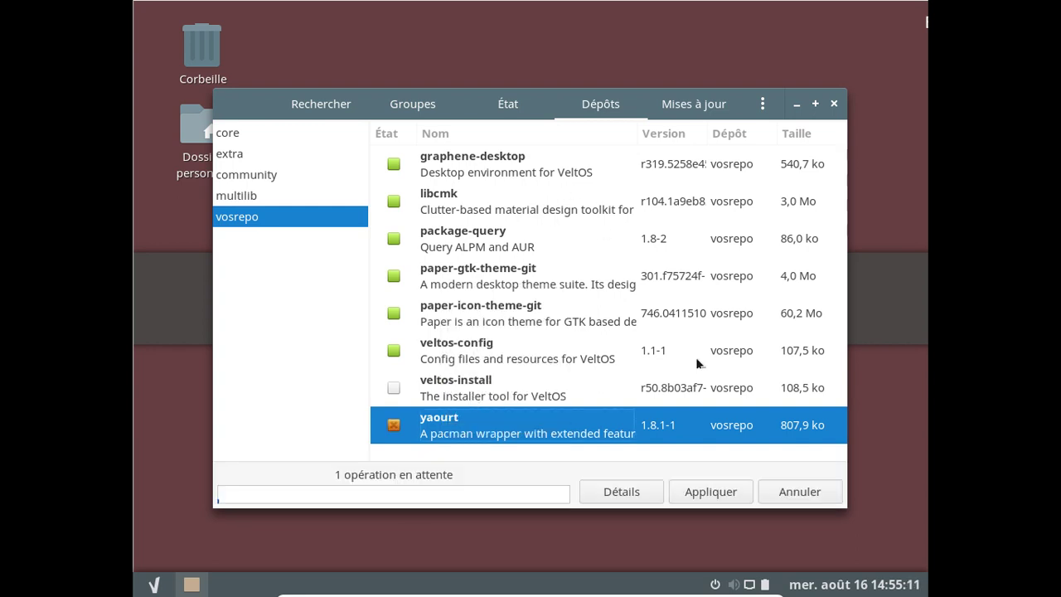
pyautogui.click(727, 491)
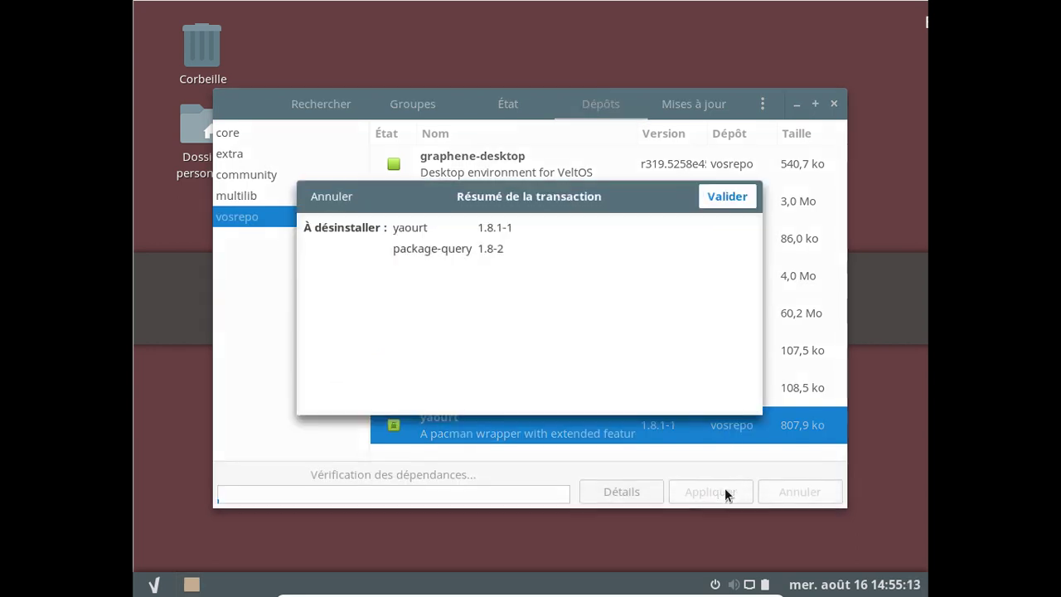
pyautogui.click(722, 196)
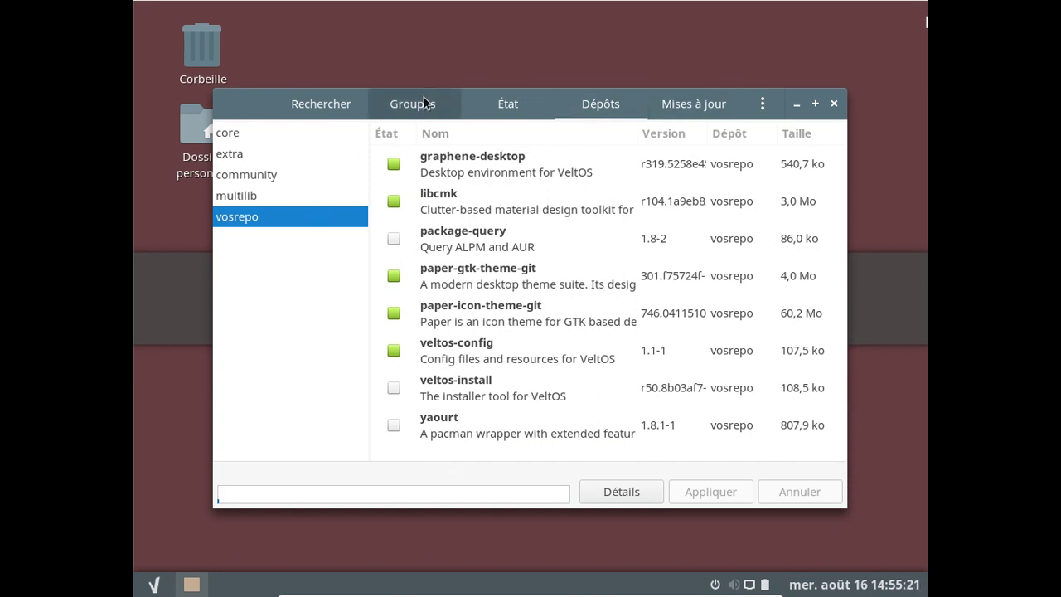
# Step: Return to the yaourt search and check its AUR results for a yaourt package
pyautogui.click(348, 104)
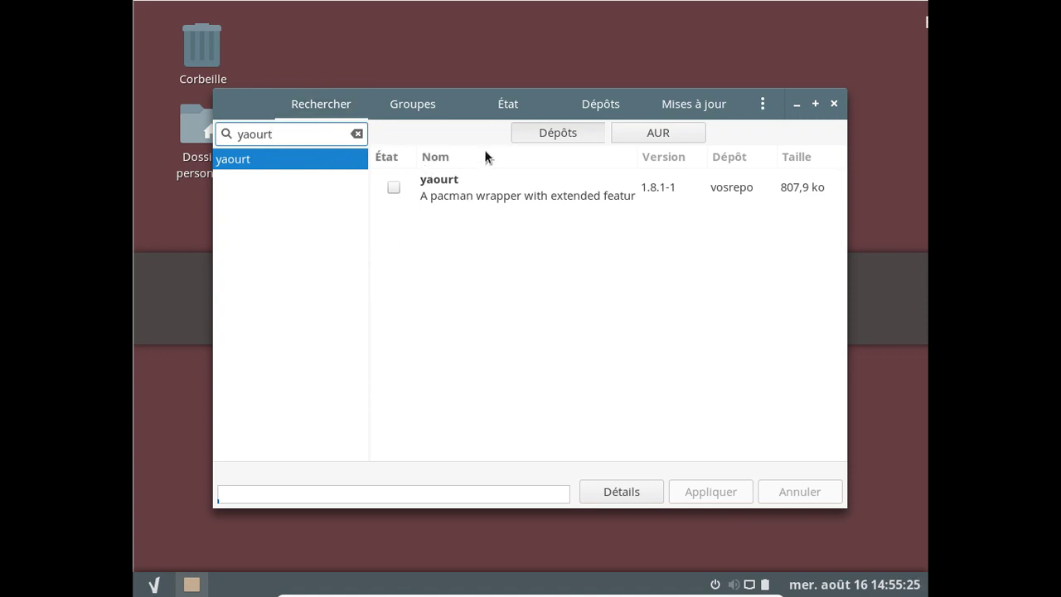
pyautogui.click(631, 136)
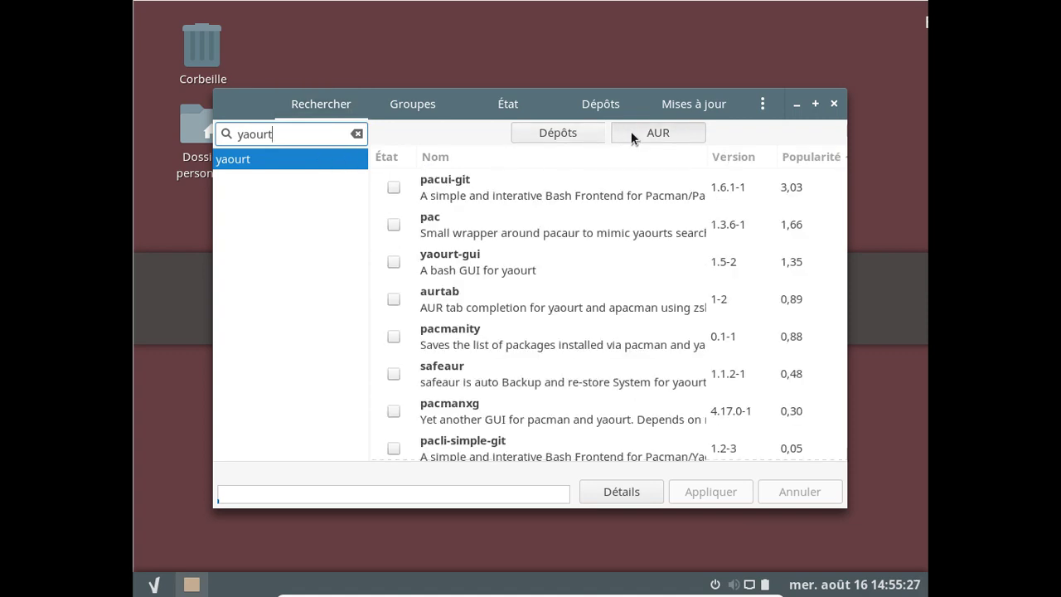
pyautogui.scroll(-2, 631, 228)
pyautogui.scroll(-3, 631, 230)
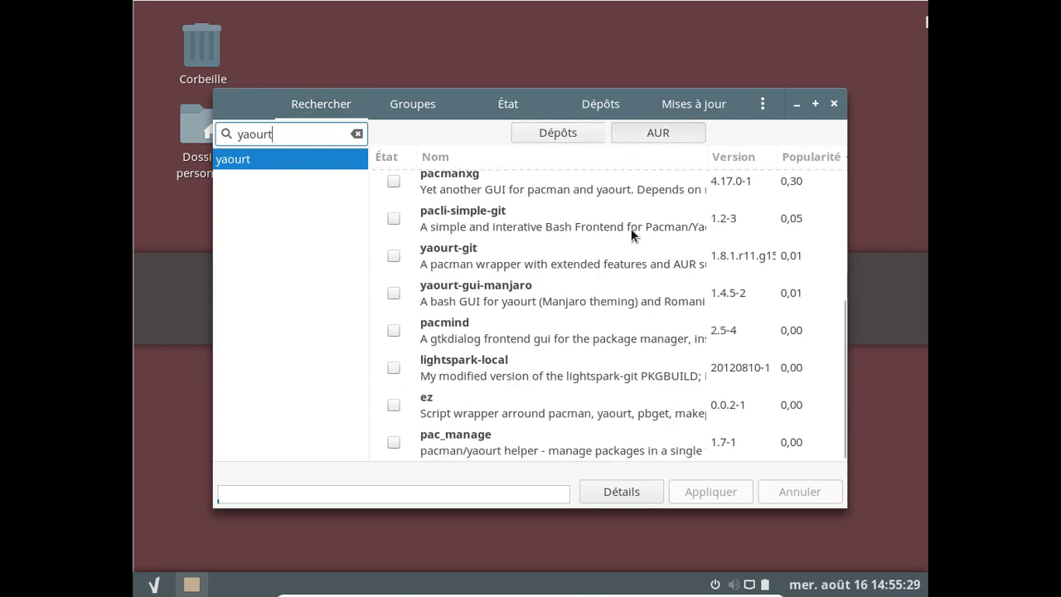
# Step: Look through the AUR results for yaourt again and clear the search text
pyautogui.scroll(5, 631, 230)
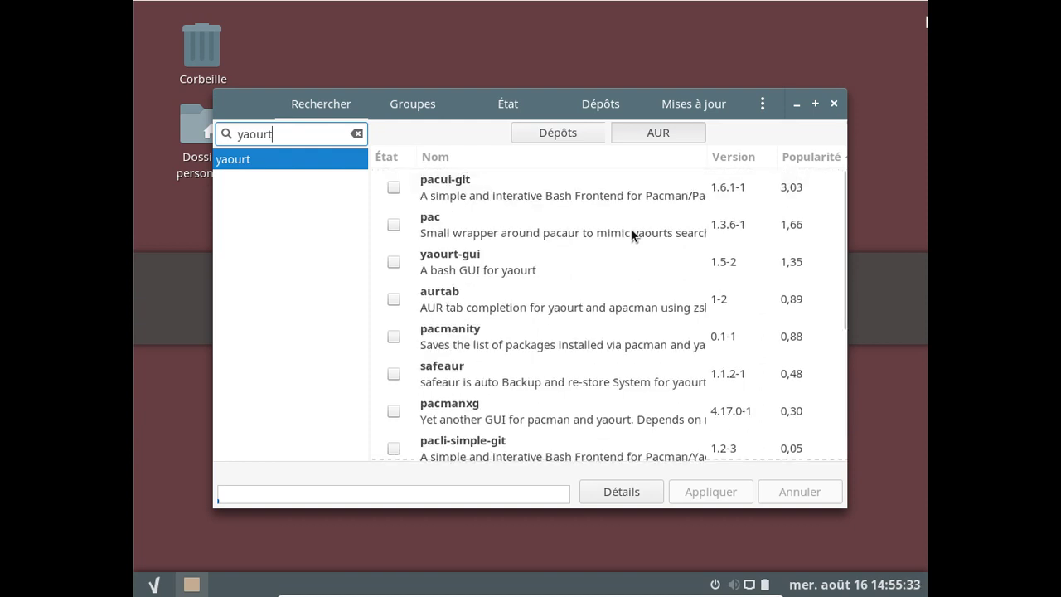
pyautogui.hotkey('ctrl', 'a')
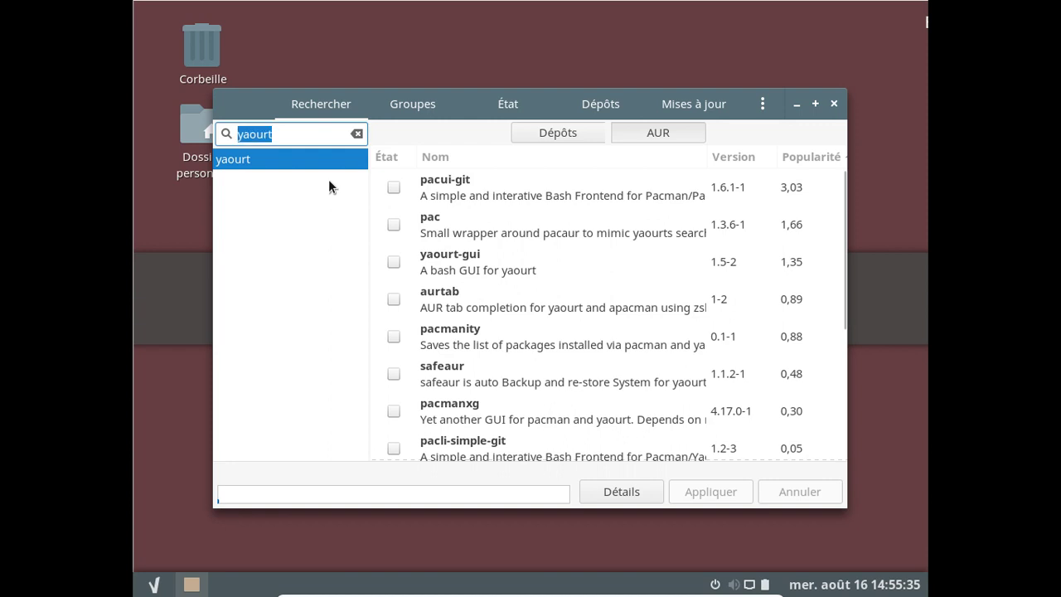
pyautogui.press('BackSpace')
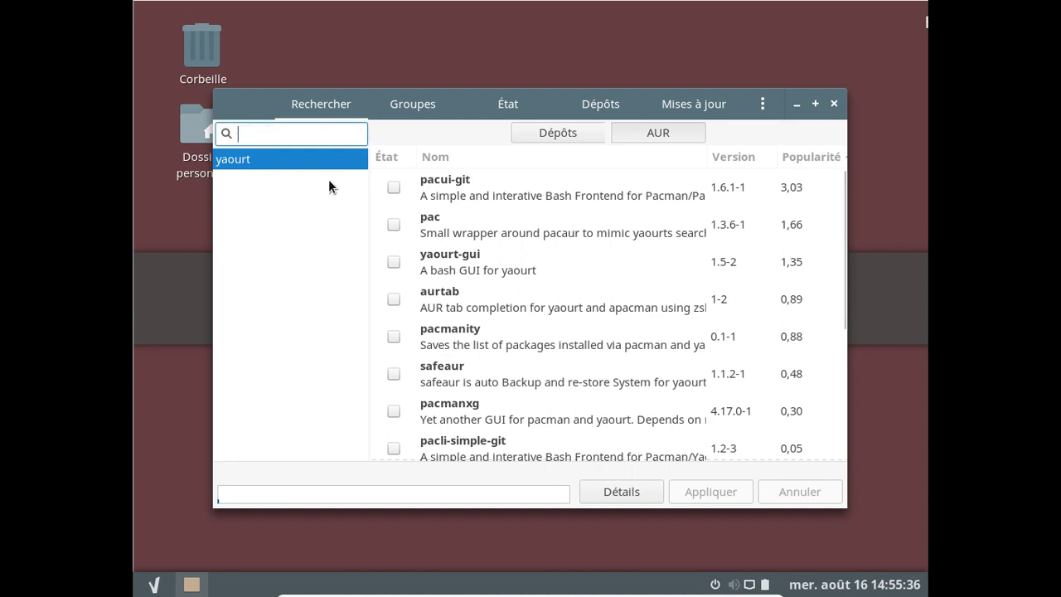
pyautogui.click(580, 126)
pyautogui.click(635, 133)
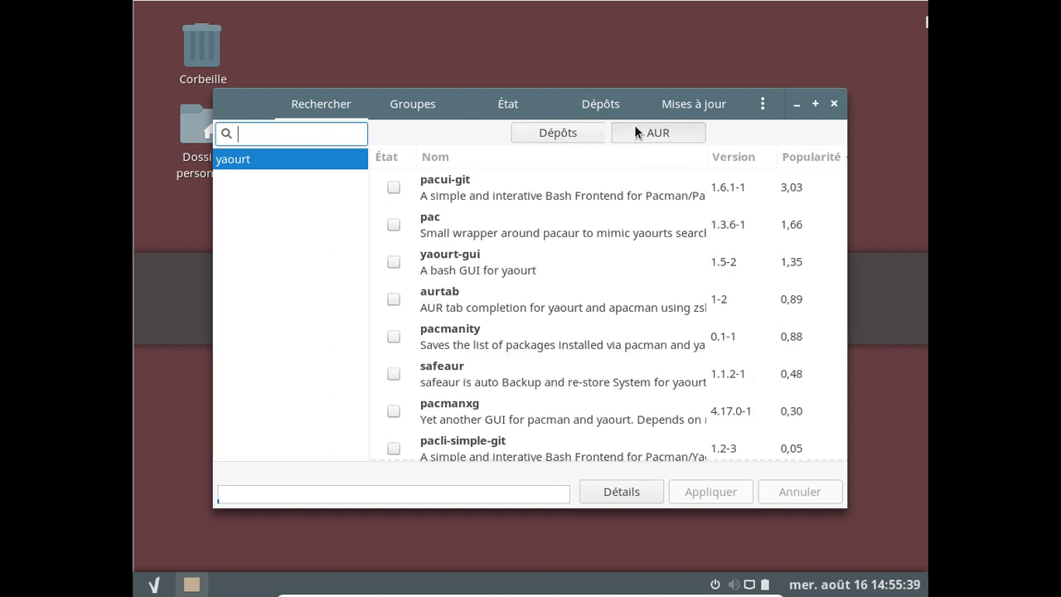
pyautogui.scroll(-4, 600, 246)
pyautogui.scroll(-2, 601, 245)
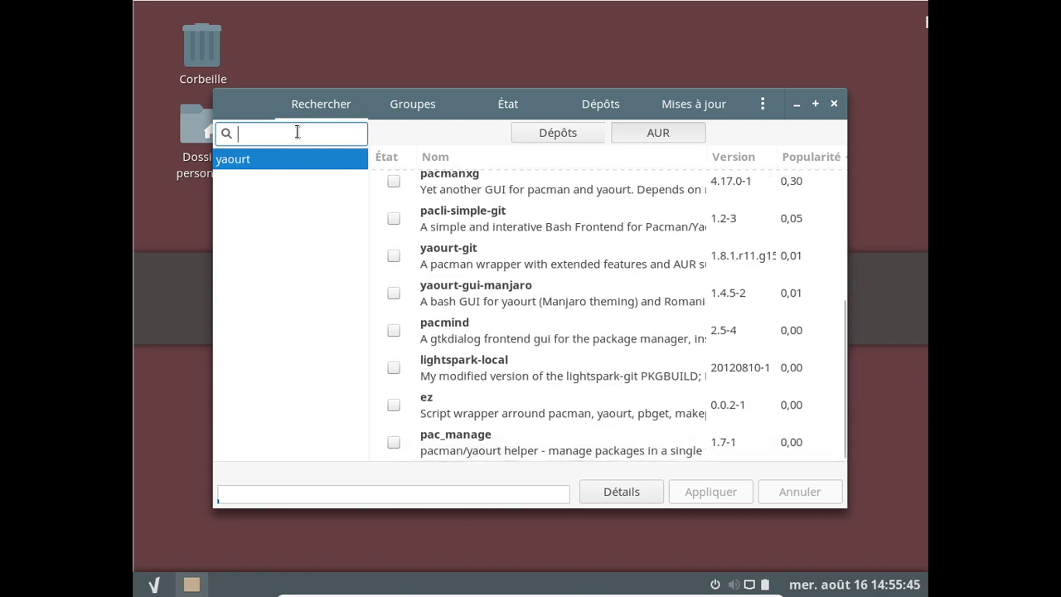
# Step: Search the package manager for "libreoffice" and look through the AUR results
pyautogui.write('libreoffic')
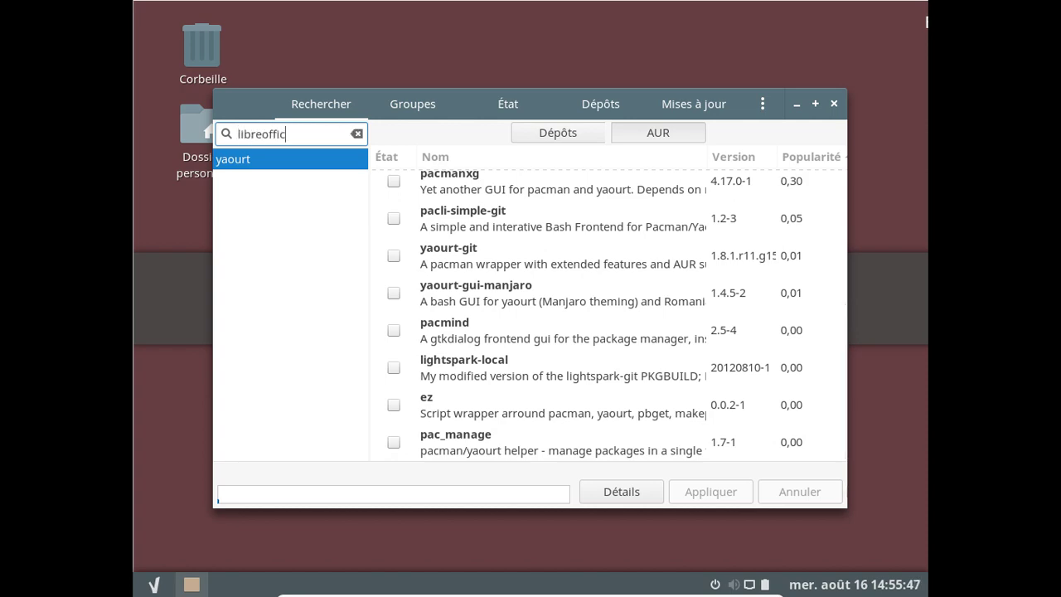
pyautogui.write('e')
pyautogui.press('Return')
pyautogui.scroll(5, 602, 311)
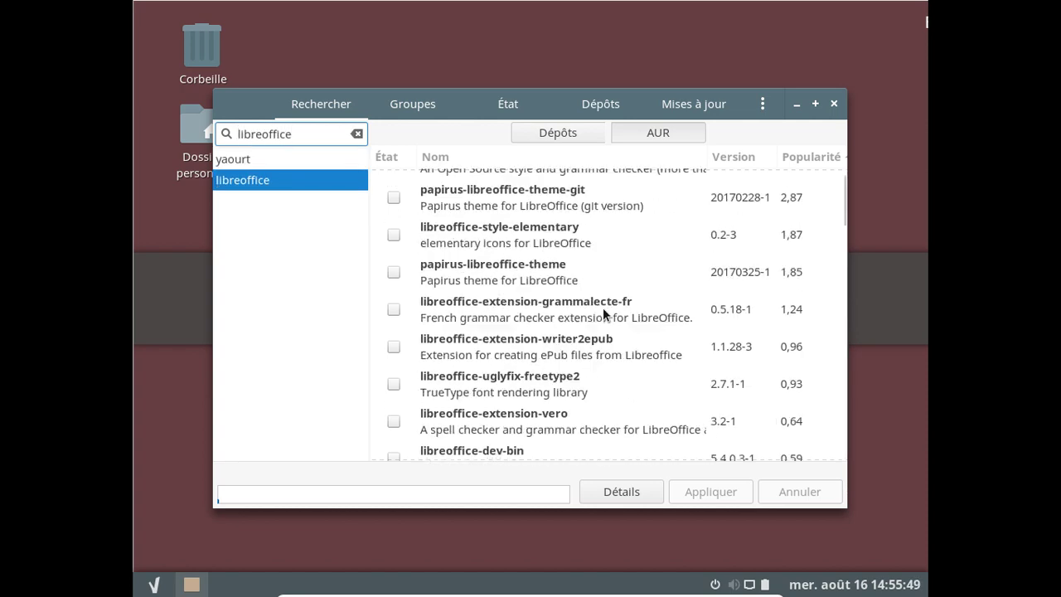
pyautogui.scroll(-6, 603, 311)
pyautogui.scroll(-4, 602, 308)
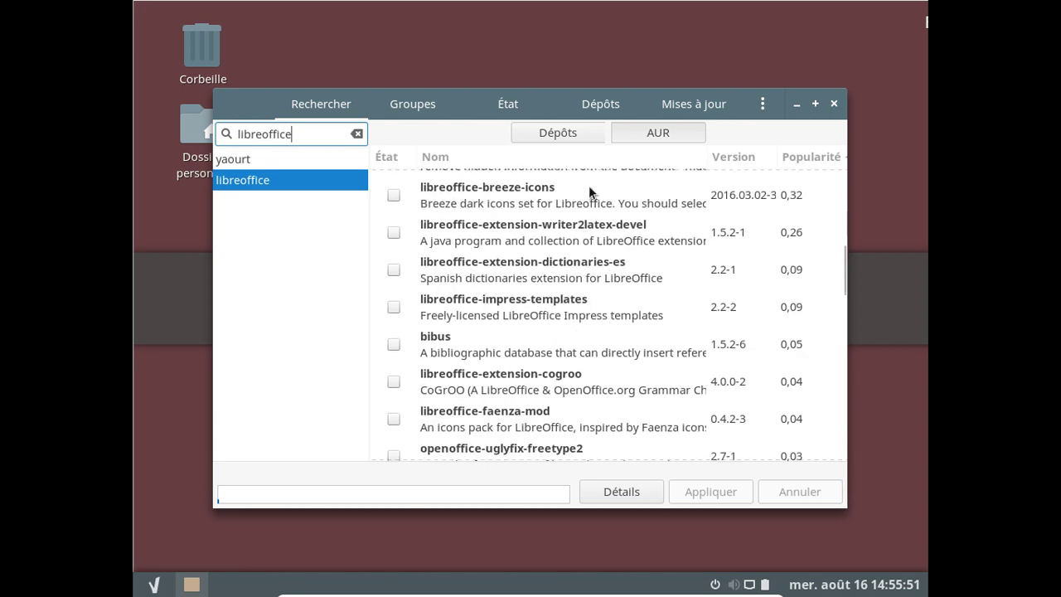
# Step: Mark the French language pack libreoffice-fresh-fr for installation from the repository results
pyautogui.click(574, 133)
pyautogui.scroll(-12, 611, 275)
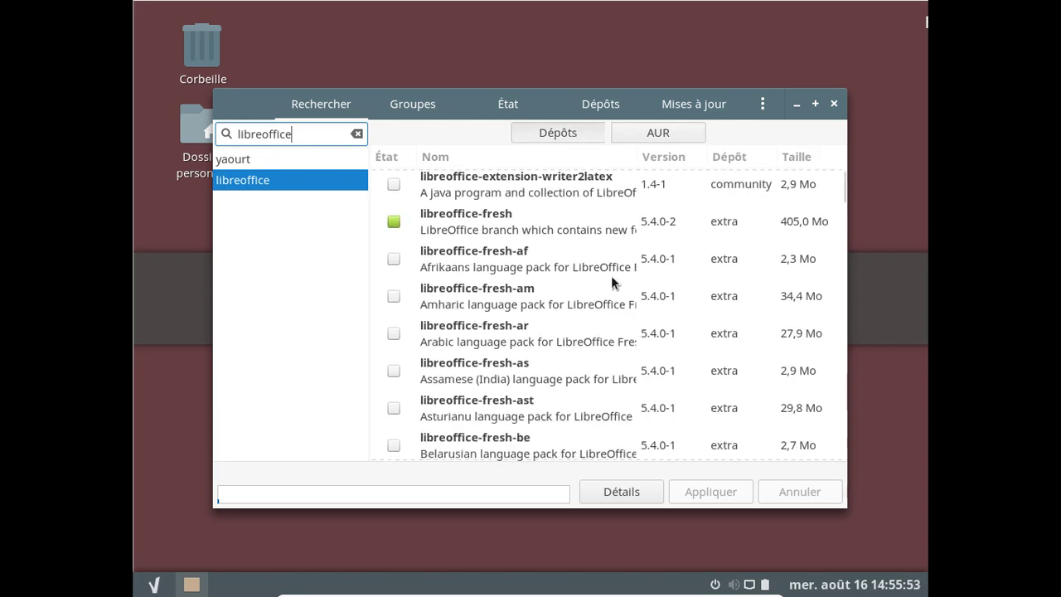
pyautogui.scroll(3, 611, 275)
pyautogui.scroll(9, 610, 276)
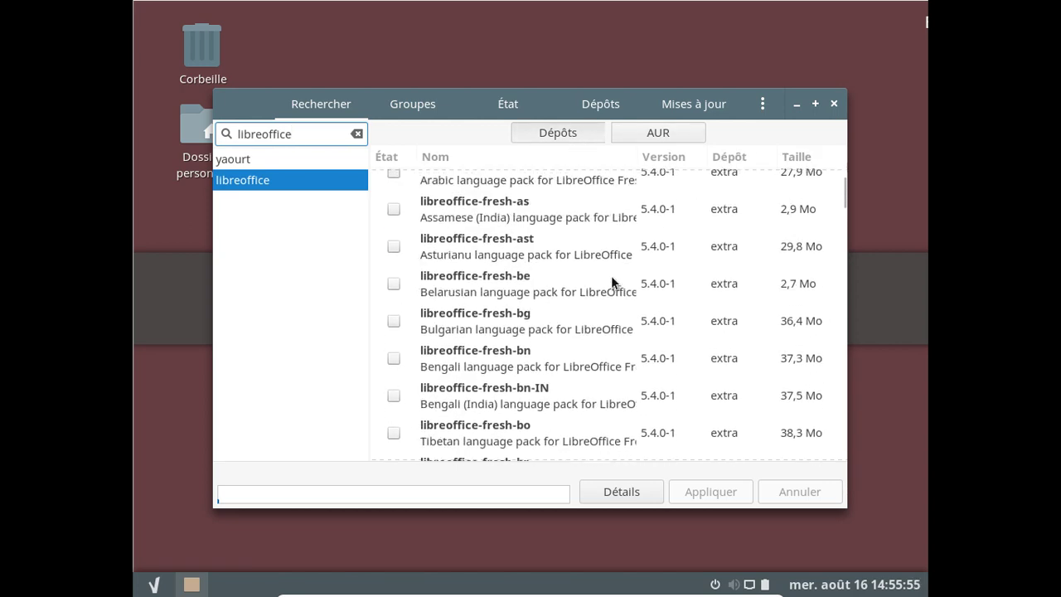
pyautogui.scroll(-4, 611, 275)
pyautogui.scroll(-9, 610, 275)
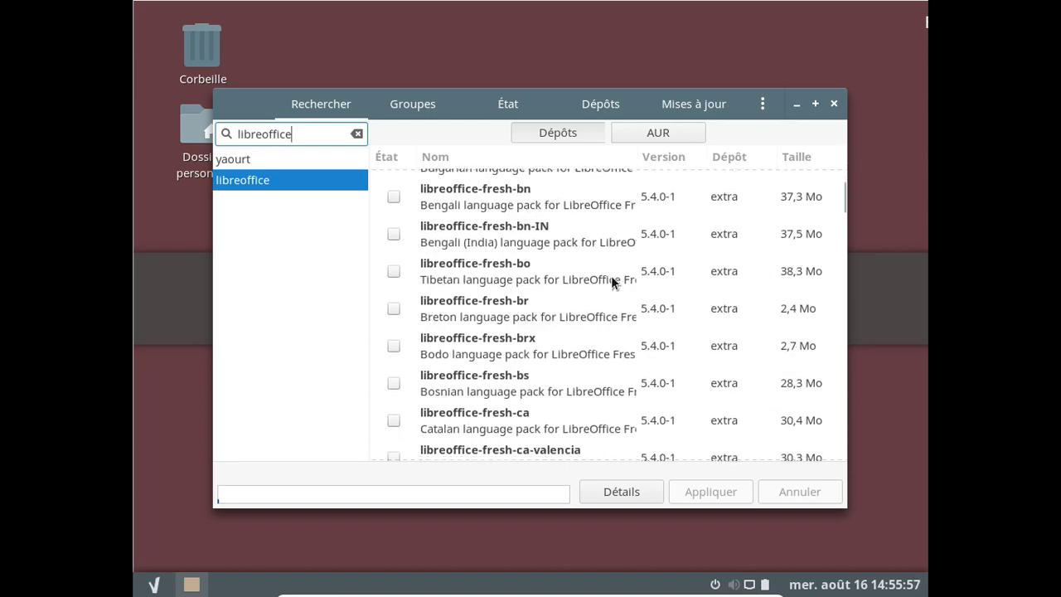
pyautogui.scroll(-4, 404, 334)
pyautogui.scroll(-10, 404, 334)
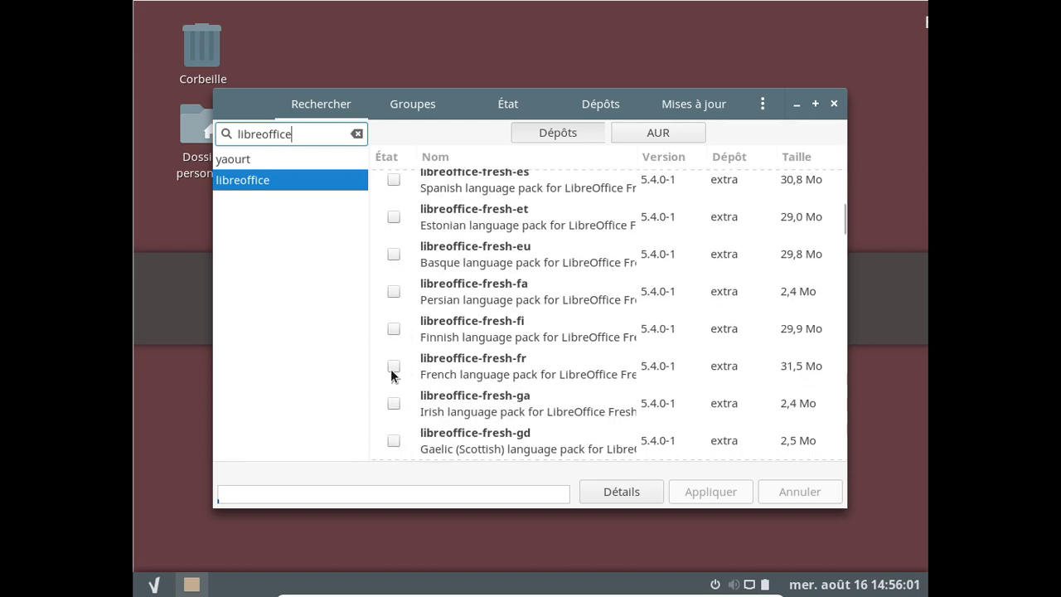
pyautogui.click(394, 365)
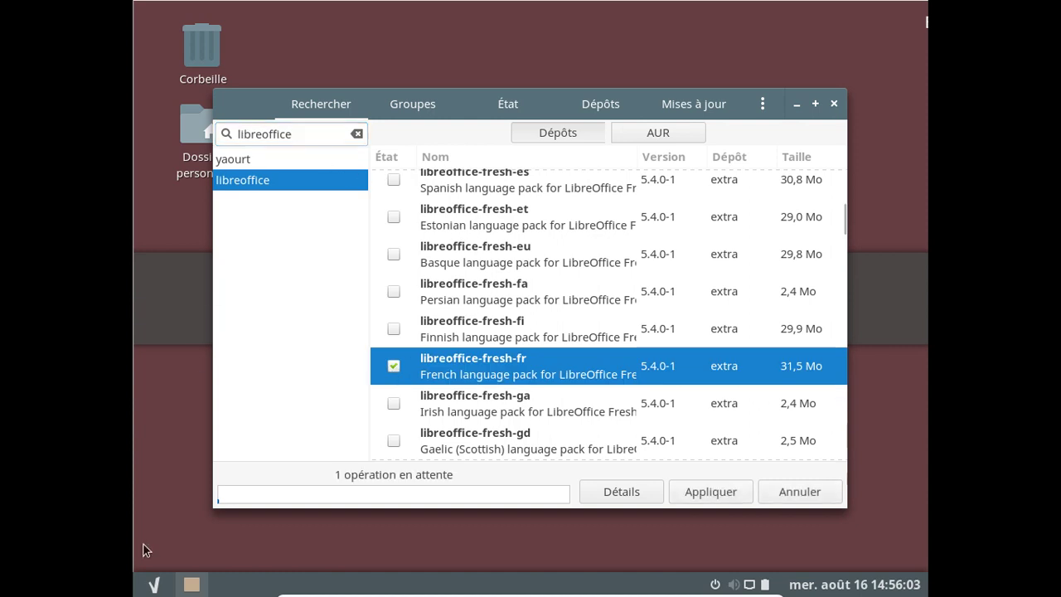
# Step: Browse the installed applications in the system's application menu from Accessoires to Utilitaires, and close it
pyautogui.click(152, 585)
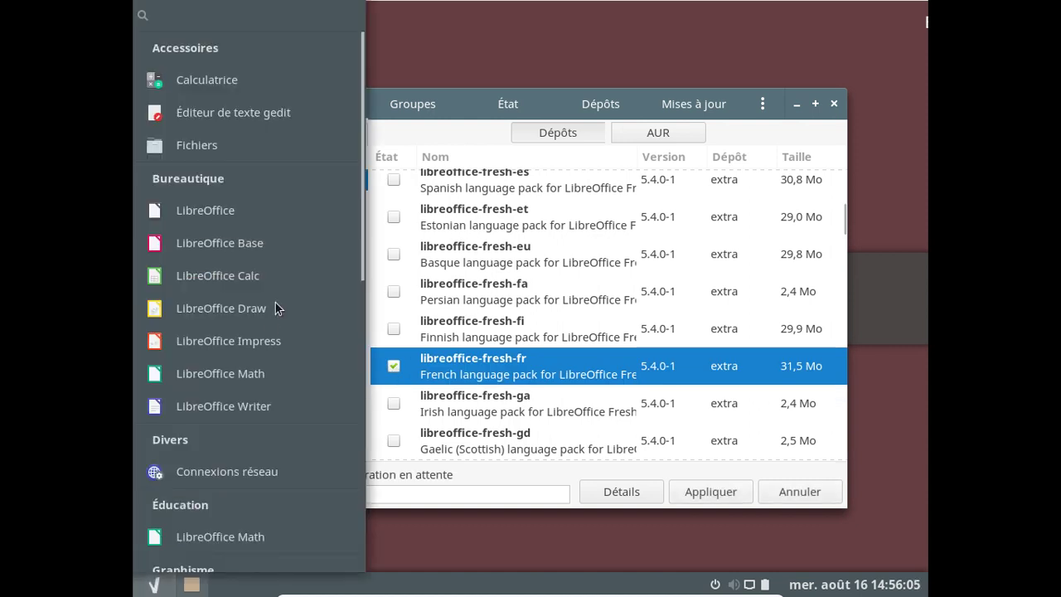
pyautogui.scroll(-5, 275, 303)
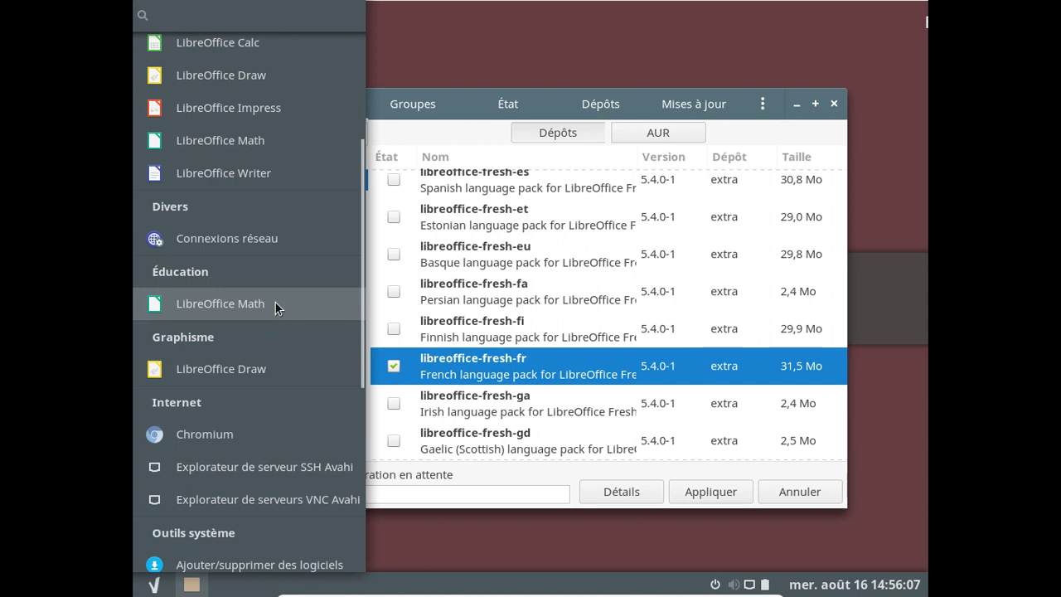
pyautogui.scroll(-5, 276, 302)
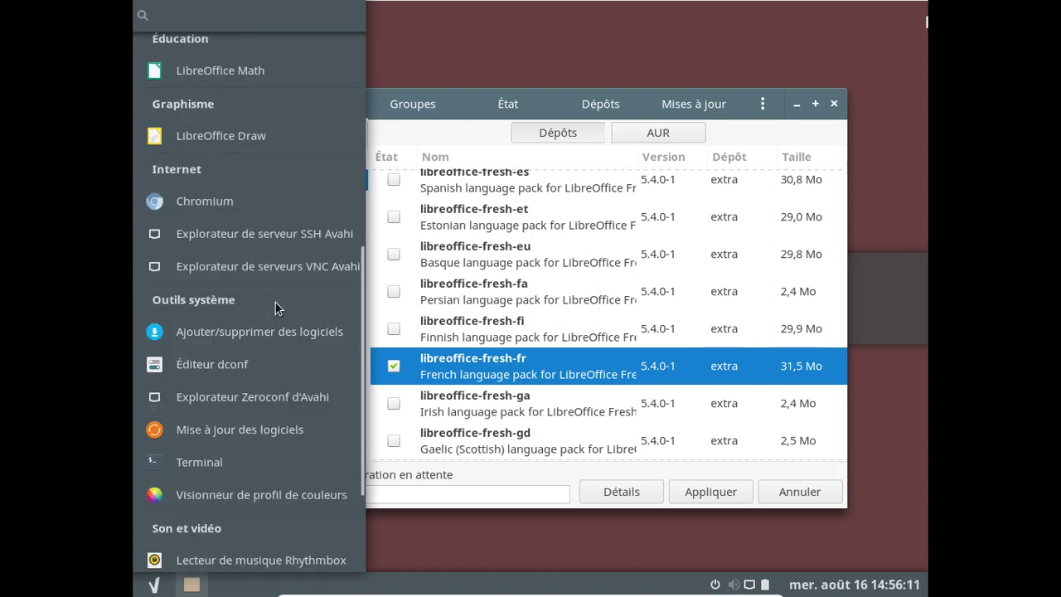
pyautogui.scroll(-5, 276, 303)
pyautogui.scroll(-1, 275, 303)
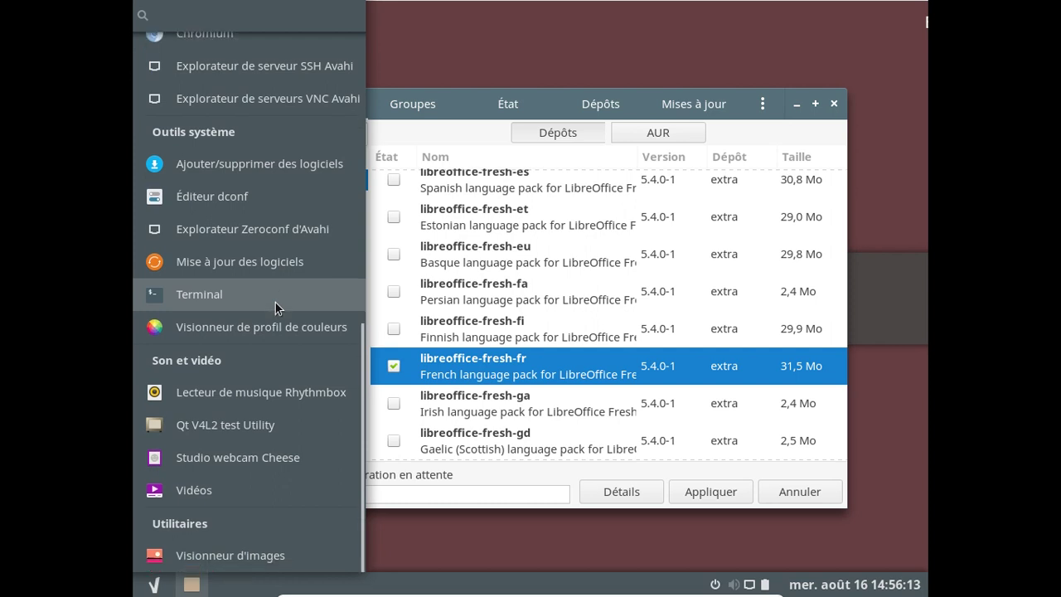
pyautogui.click(275, 302)
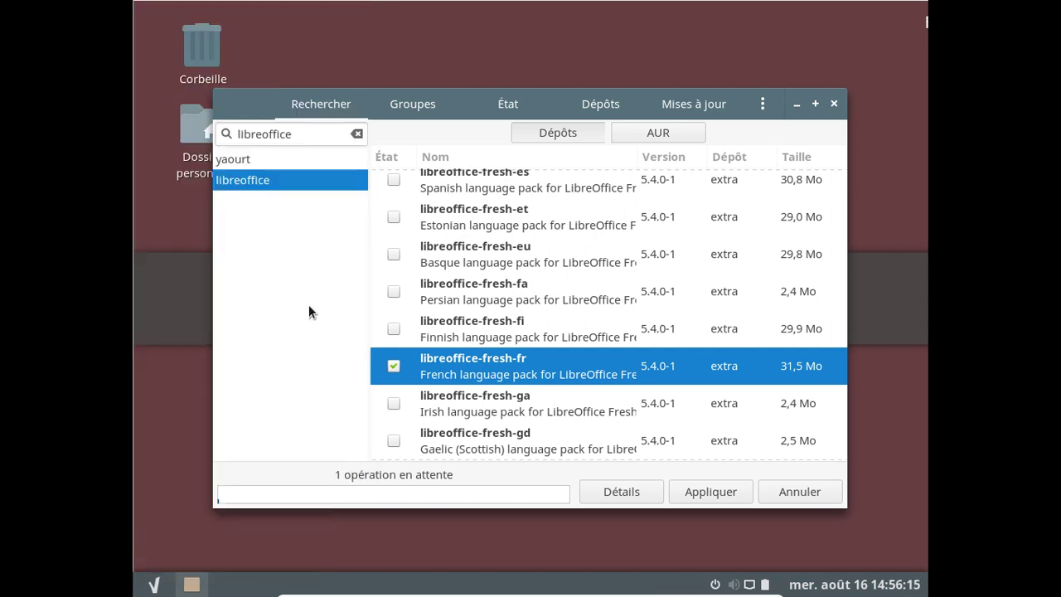
# Step: Search the repositories for "virtualbox" and mark virtualbox-guest-modules-arch for installation
pyautogui.click(316, 134)
pyautogui.doubleClick(316, 135)
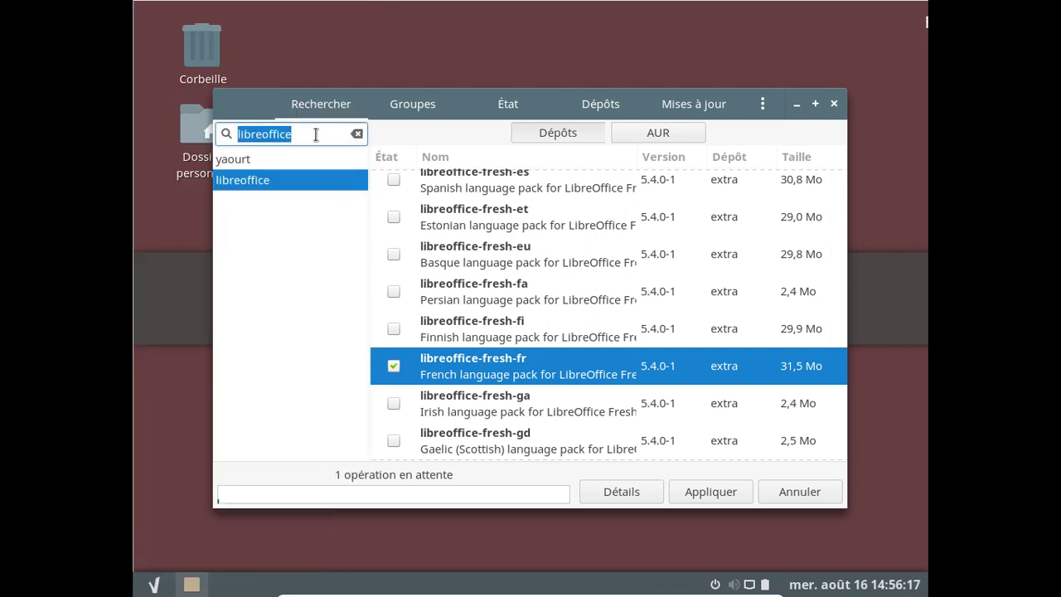
pyautogui.write('virtualbox')
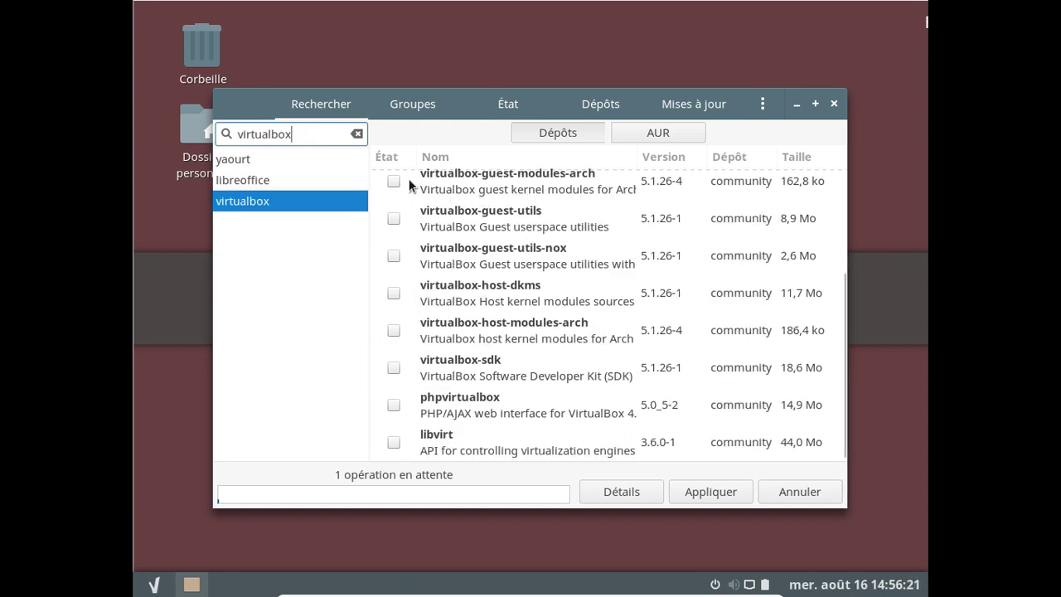
pyautogui.click(394, 182)
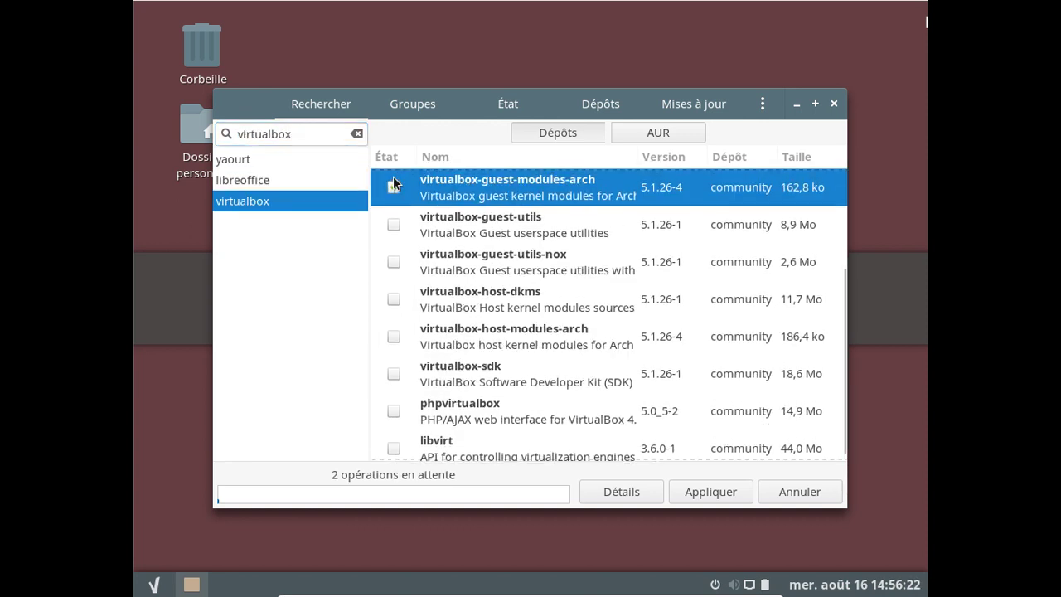
# Step: Install the marked packages, validating the transaction summary and checking the transaction details, and close the package manager
pyautogui.click(707, 491)
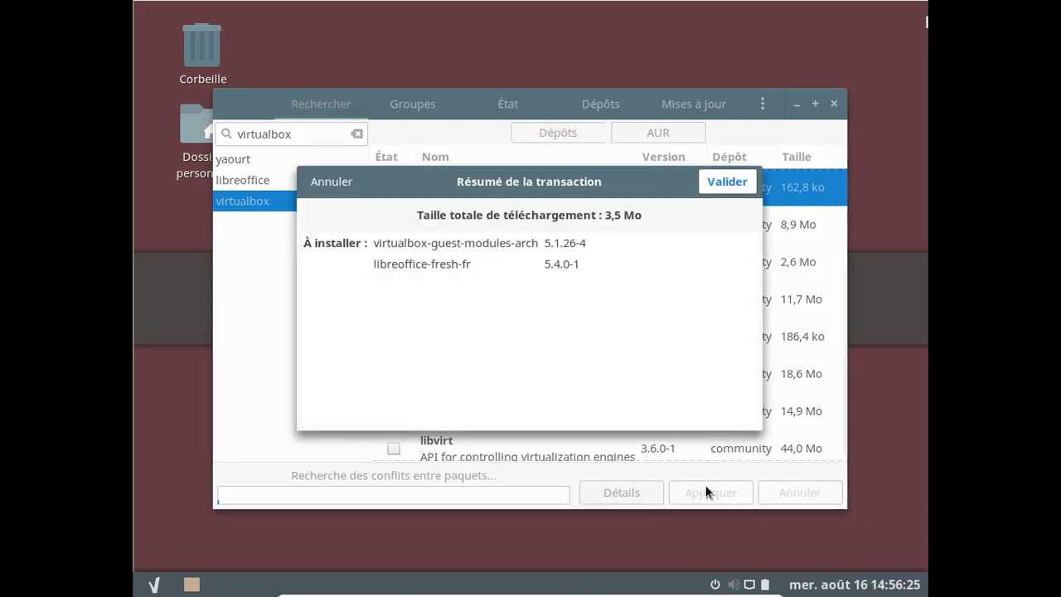
pyautogui.click(710, 184)
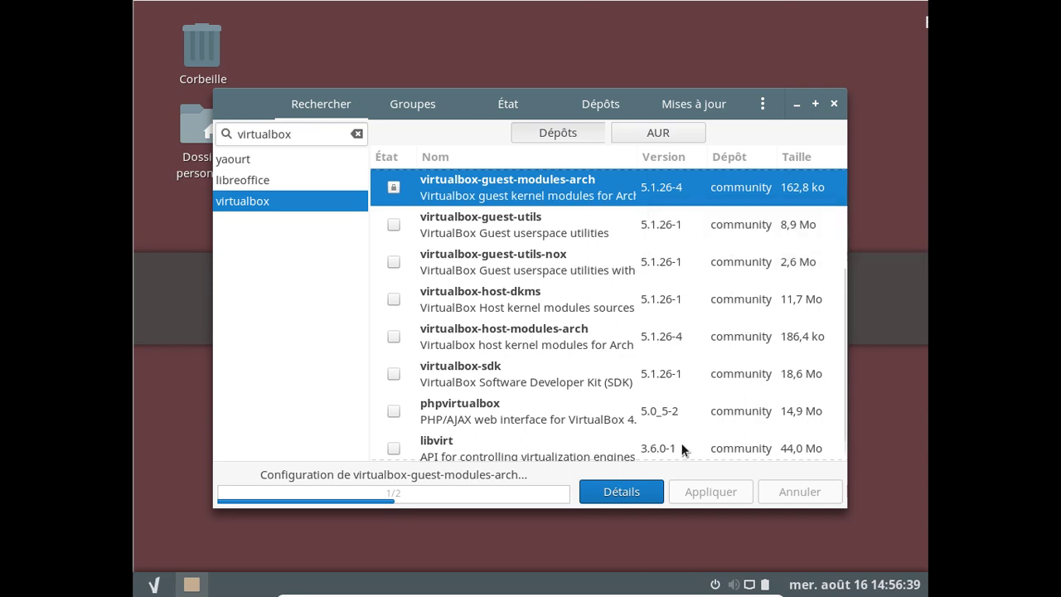
pyautogui.click(639, 494)
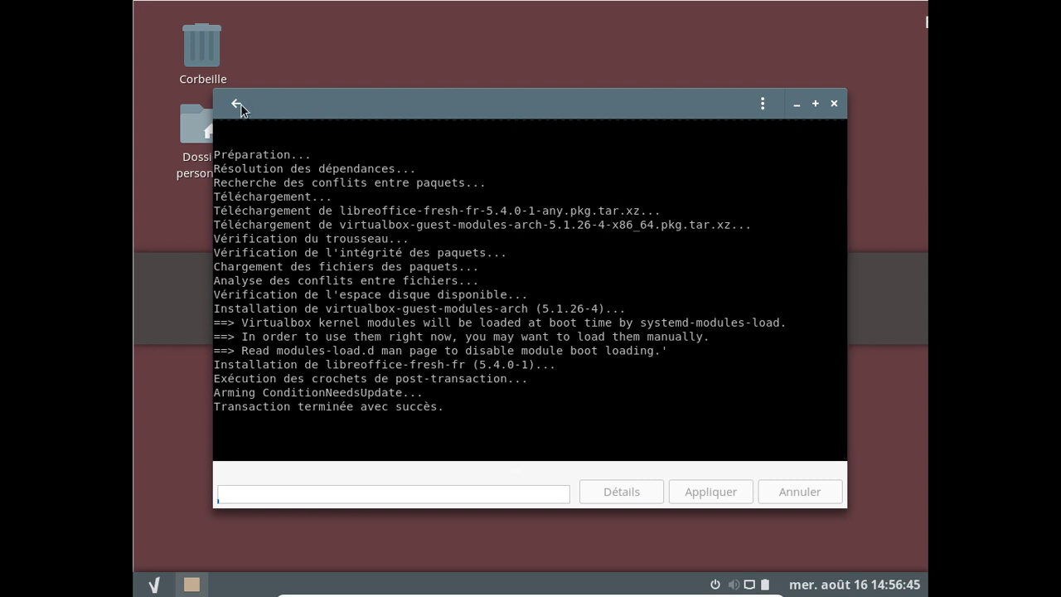
pyautogui.click(235, 107)
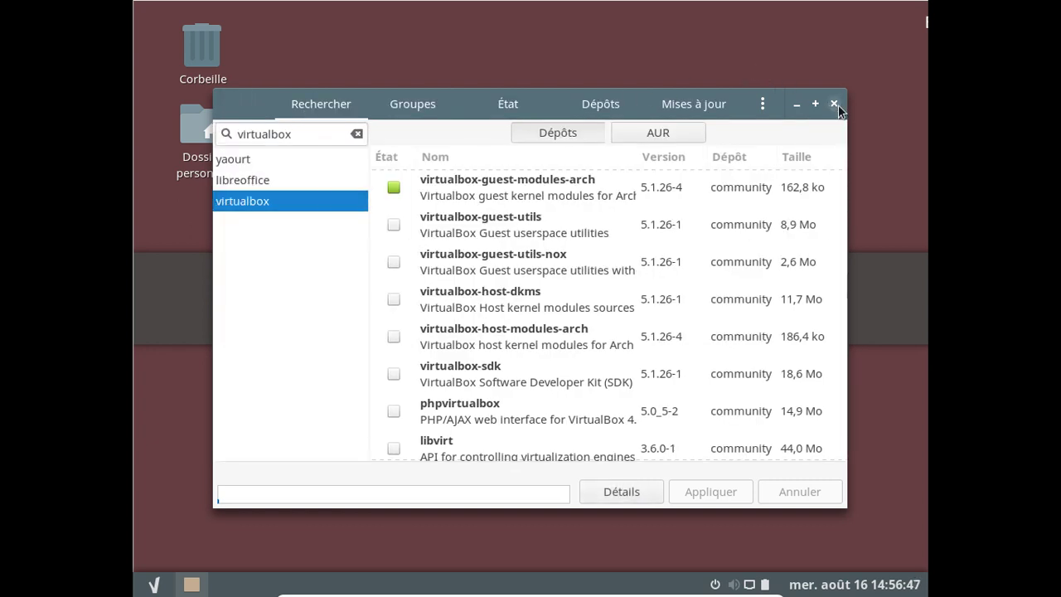
pyautogui.click(834, 104)
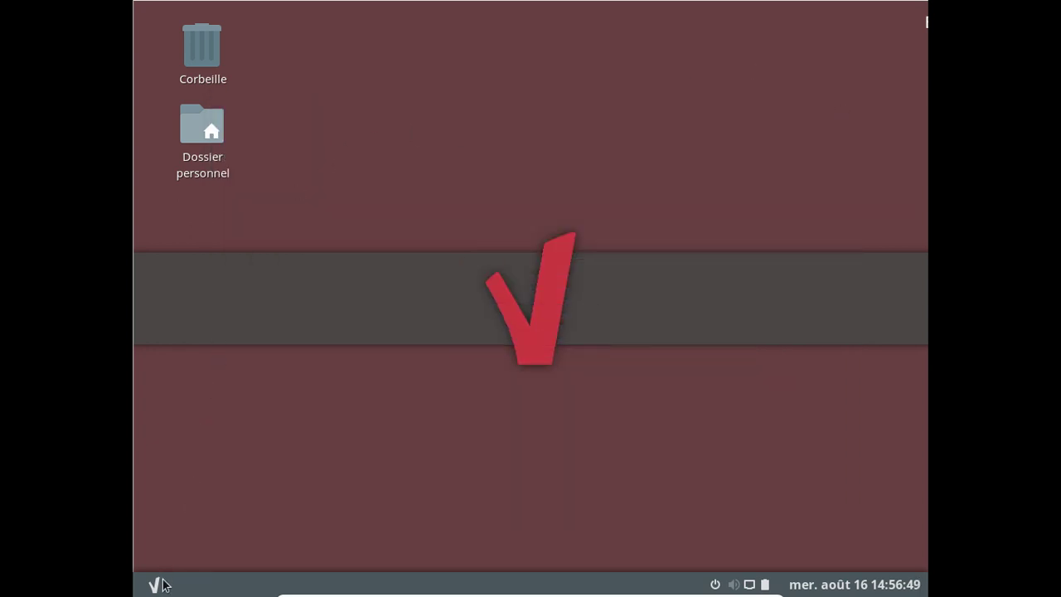
# Step: Find the Terminal by searching the application menu for "term" and launch it
pyautogui.click(161, 589)
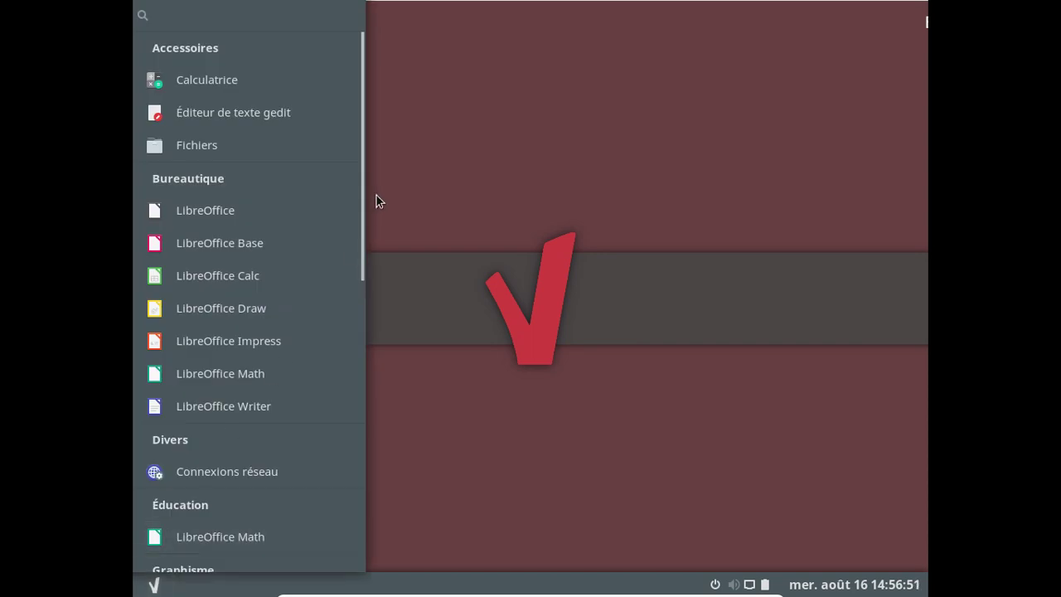
pyautogui.write('termal')
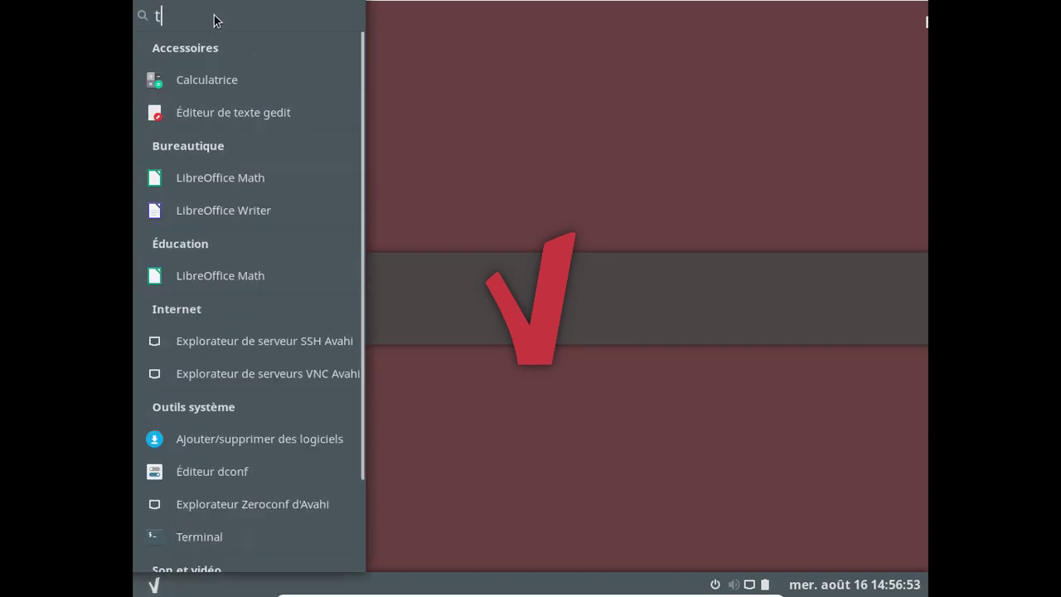
pyautogui.press('BackSpace')
pyautogui.press('BackSpace')
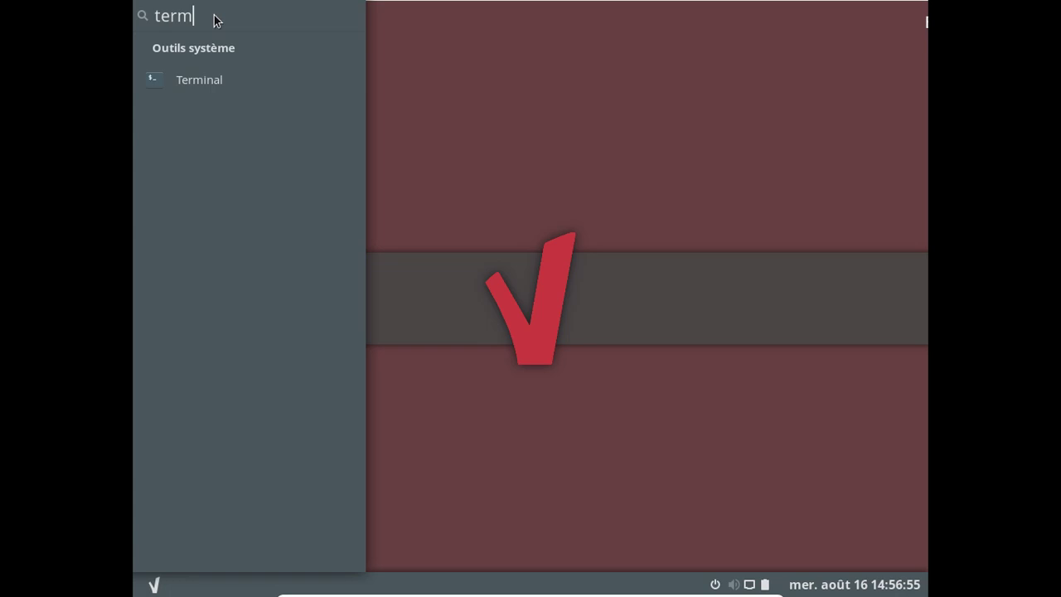
pyautogui.click(227, 78)
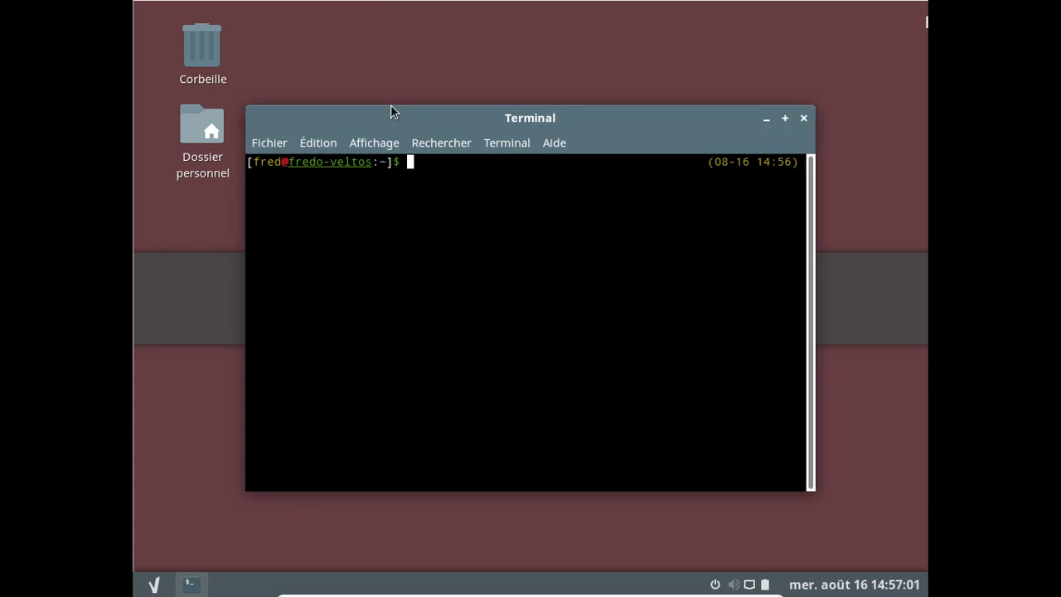
# Step: Run "pacaur -Ss yaourt" and examine the listed vosrepo and AUR packages
pyautogui.write('pacaur -Ss yaourt')
pyautogui.press('Return')
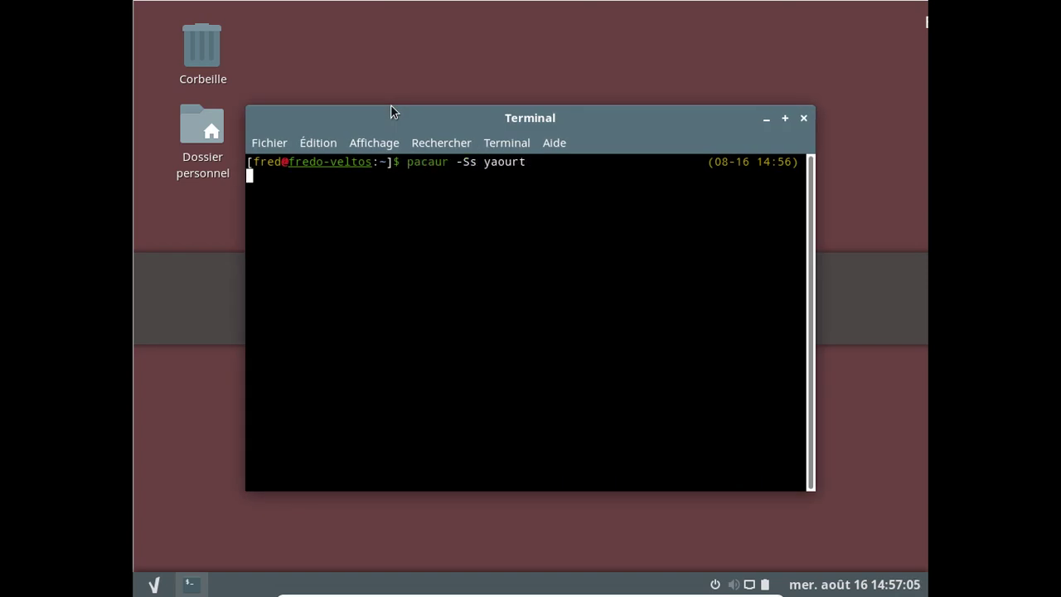
pyautogui.scroll(3, 543, 175)
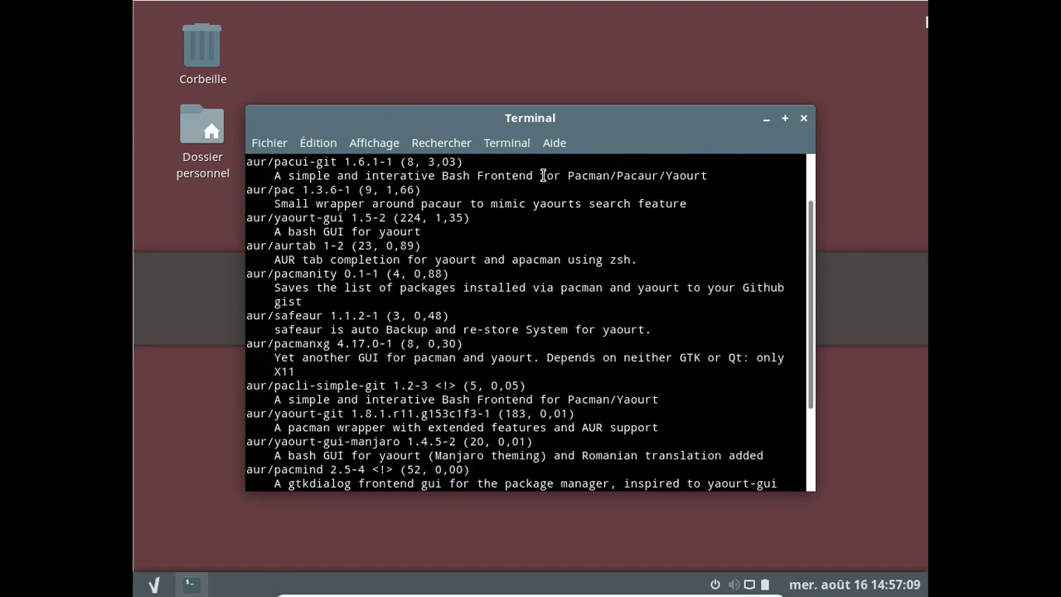
pyautogui.scroll(2, 543, 174)
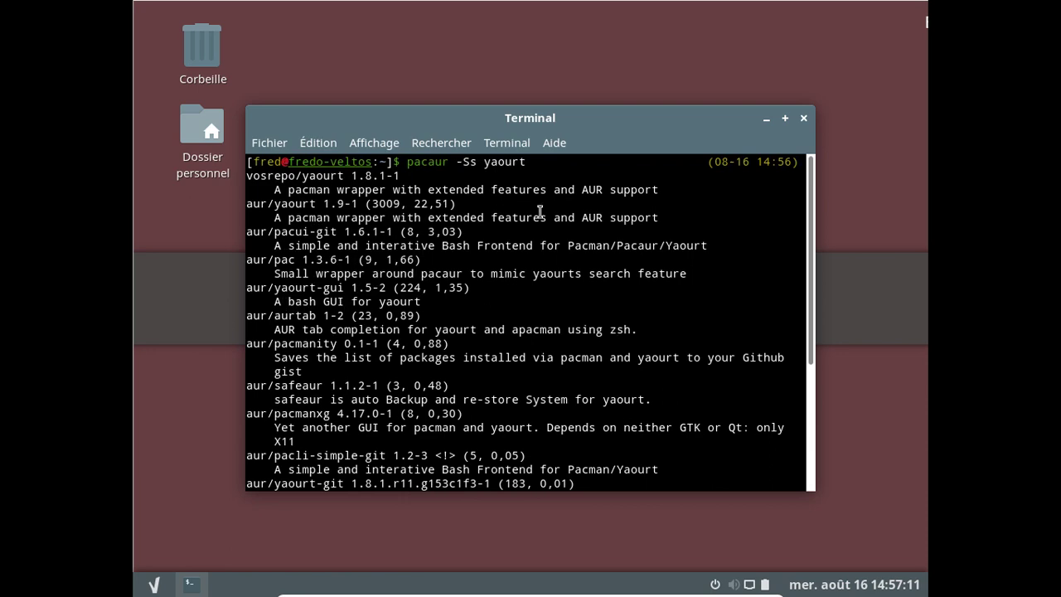
pyautogui.scroll(-5, 288, 206)
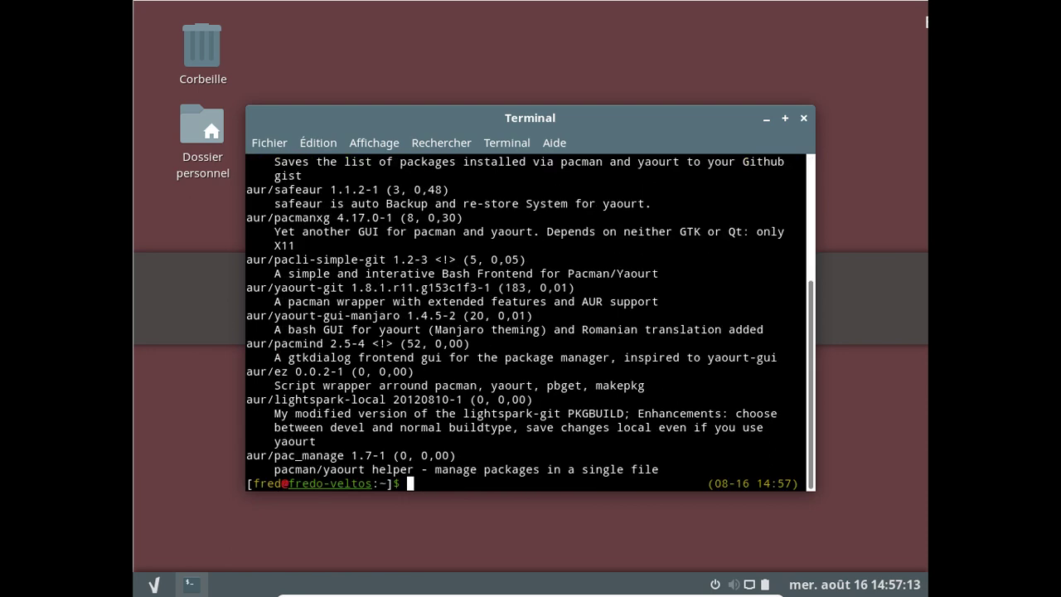
pyautogui.scroll(5, 288, 206)
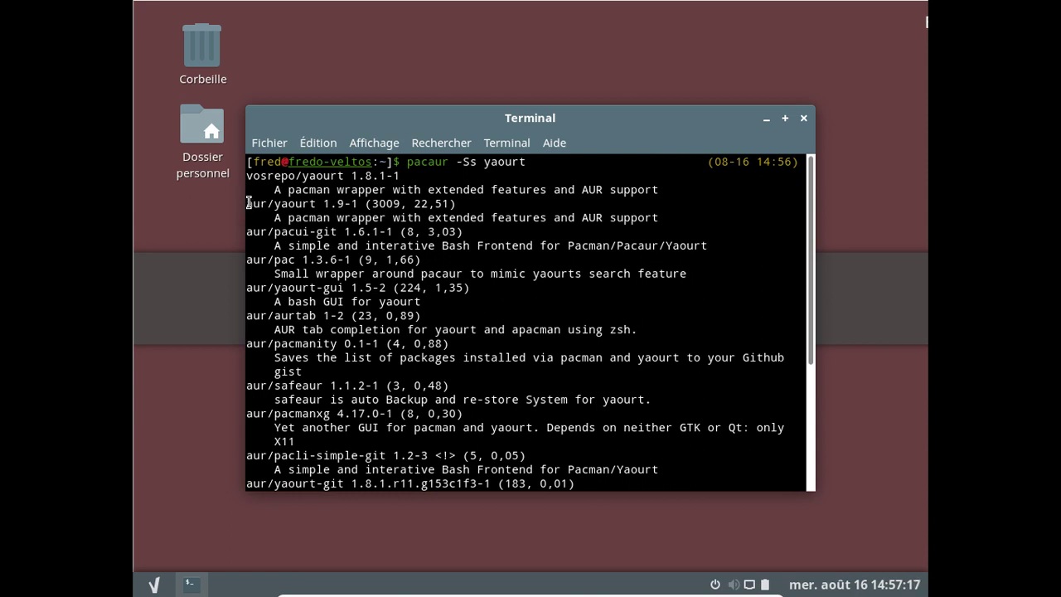
# Step: Highlight the aur/yaourt 1.9-1 entry with its description in the search results, and close the terminal
pyautogui.moveTo(249, 203); pyautogui.dragTo(678, 213)
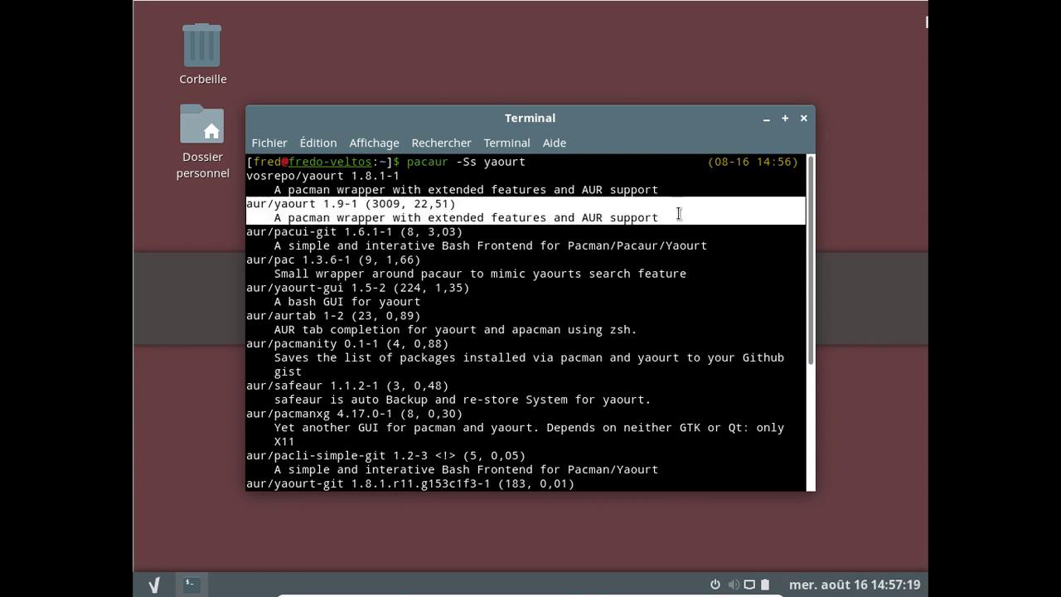
pyautogui.click(803, 120)
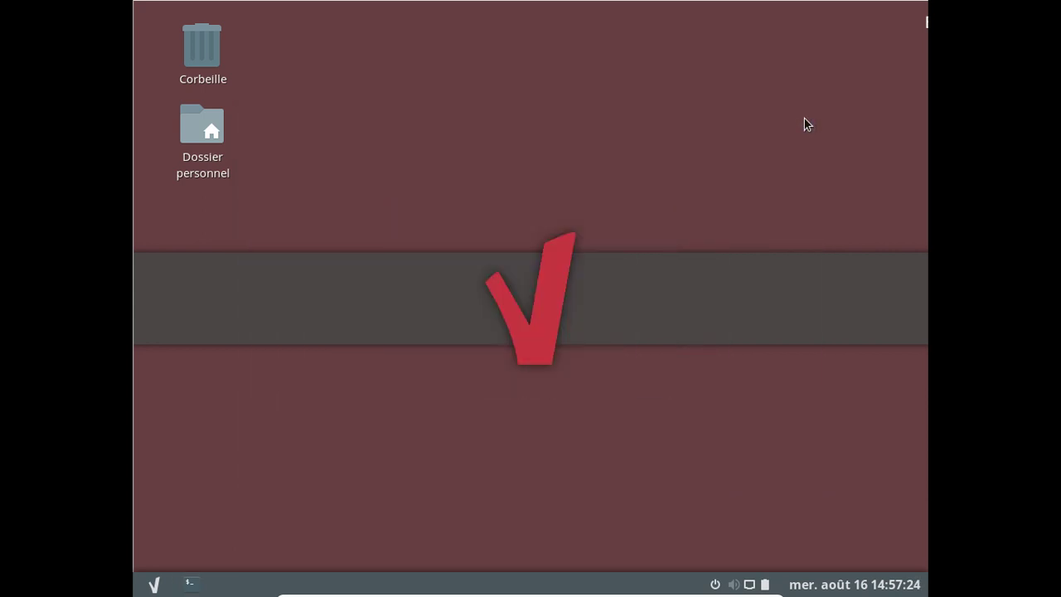
# Step: Browse the application list down to the system tools and launch "Ajouter/supprimer des logiciels"
pyautogui.click(149, 582)
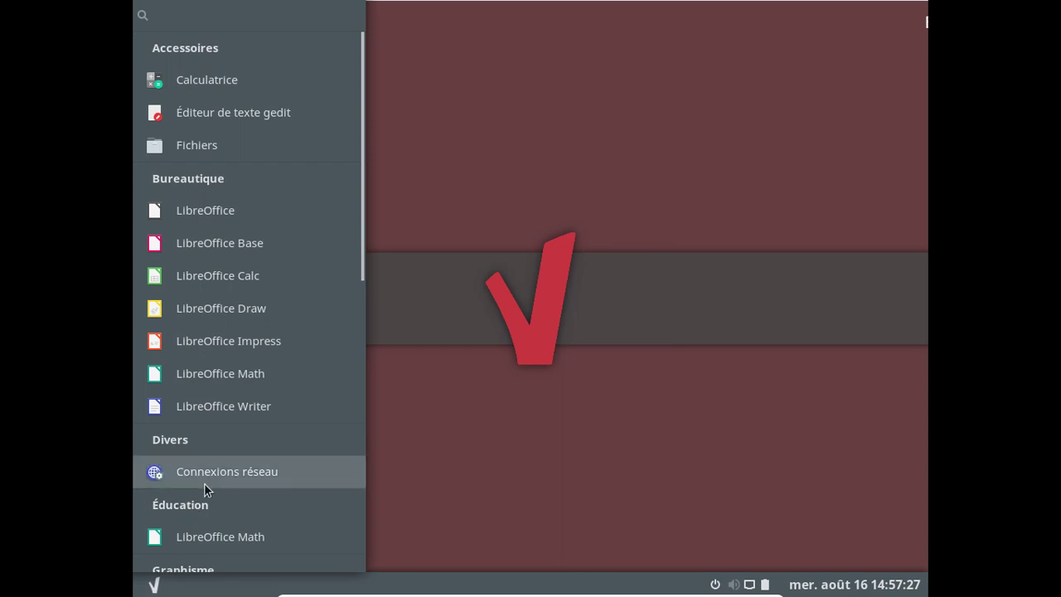
pyautogui.scroll(-3, 216, 513)
pyautogui.scroll(3, 216, 512)
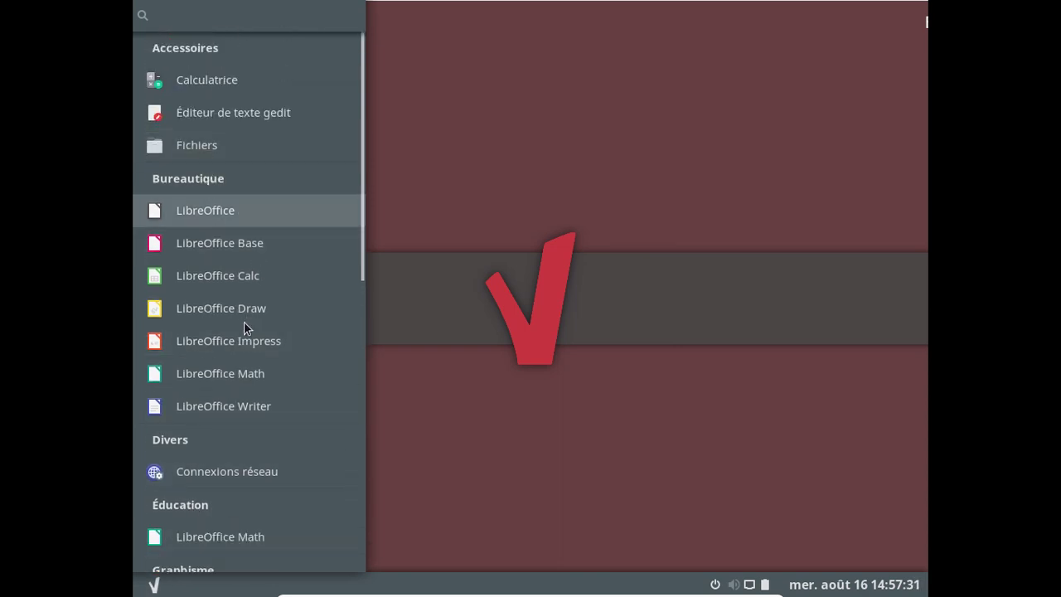
pyautogui.scroll(-5, 243, 323)
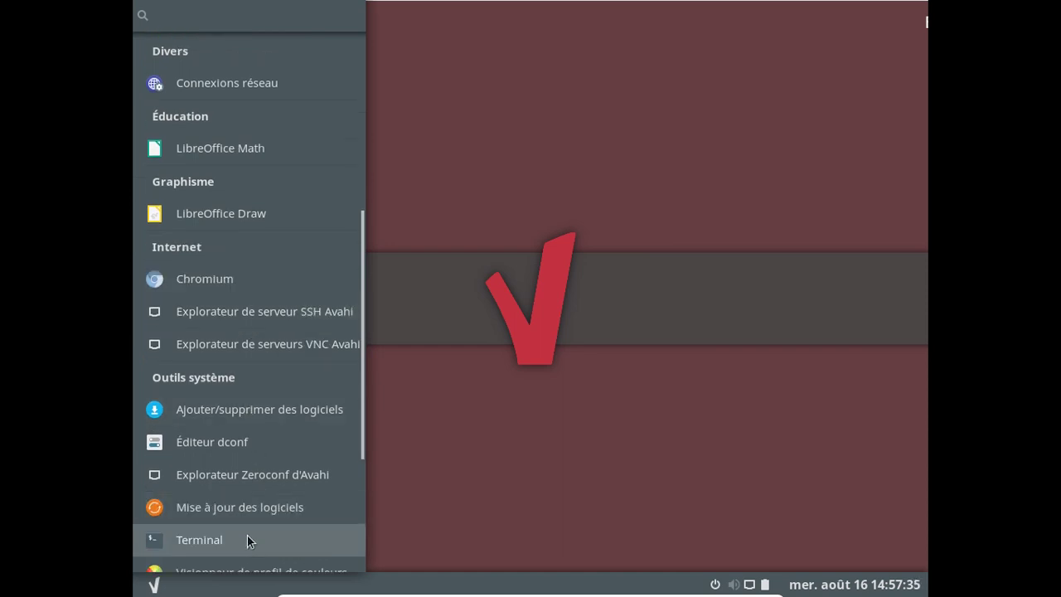
pyautogui.click(236, 407)
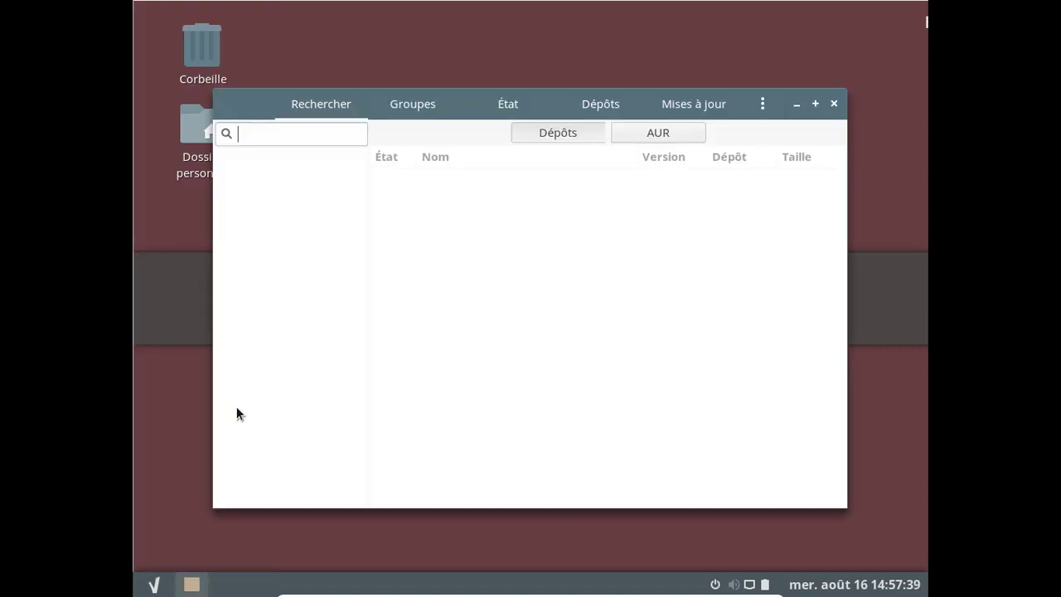
# Step: Search the repositories for "xdg-user" and mark xdg-user-dirs for installation
pyautogui.write('xdg')
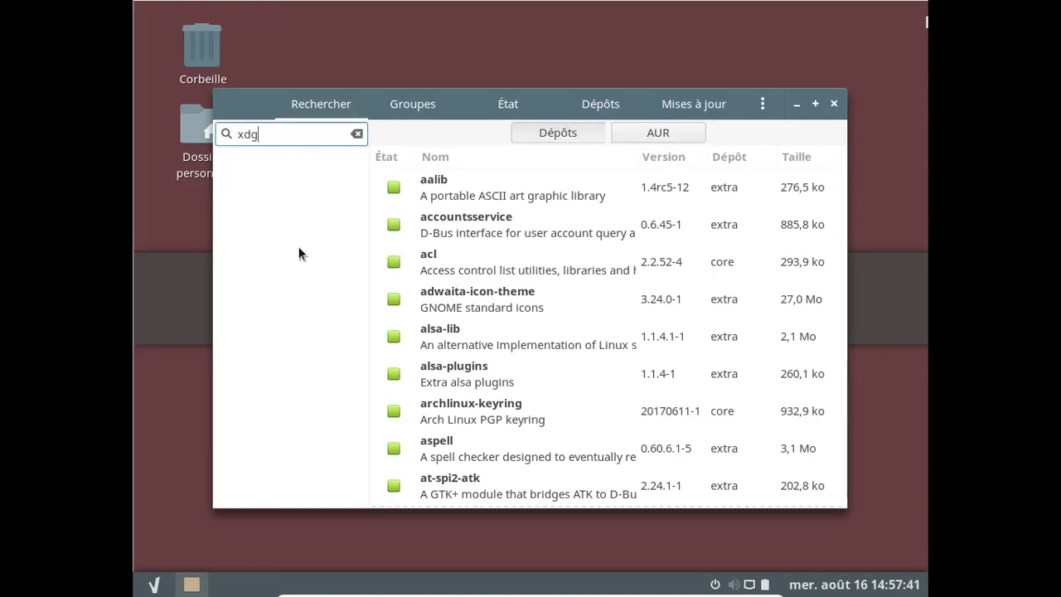
pyautogui.write('-user')
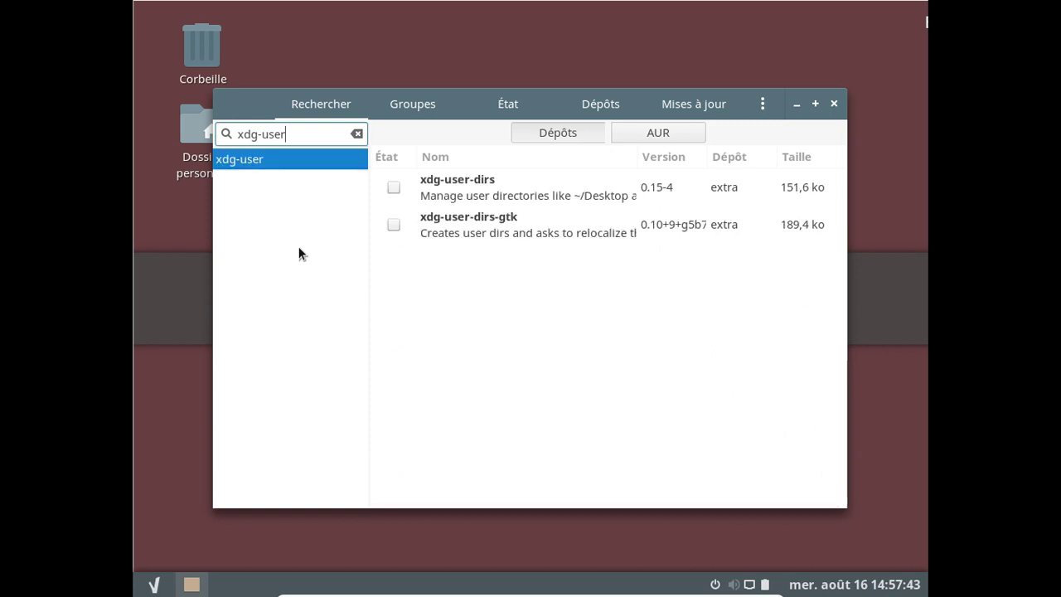
pyautogui.click(394, 188)
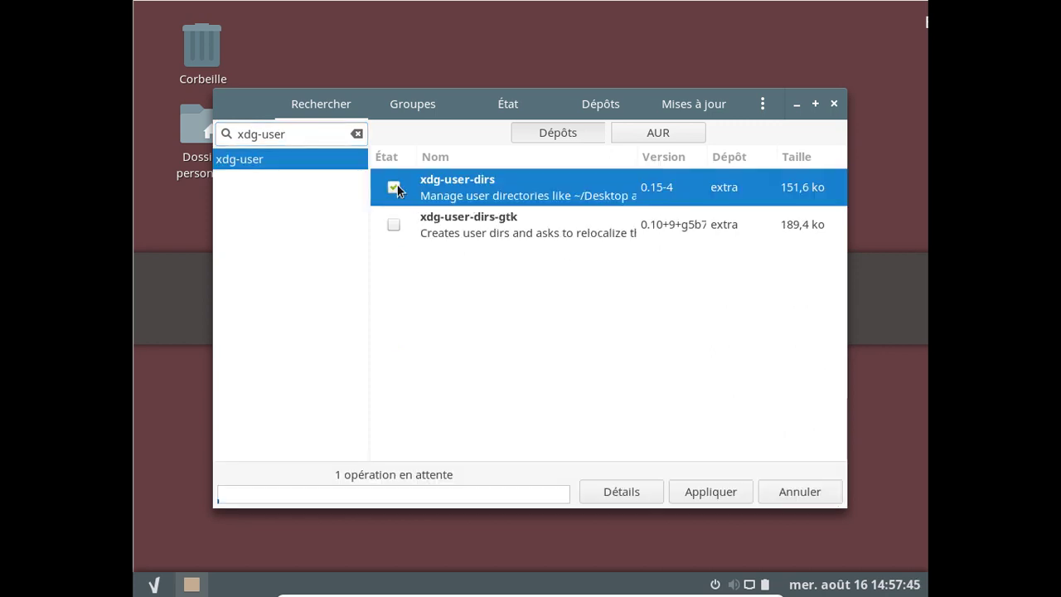
# Step: Install xdg-user-dirs, validating the transaction summary and authenticating with the account password, and close the package manager
pyautogui.click(714, 485)
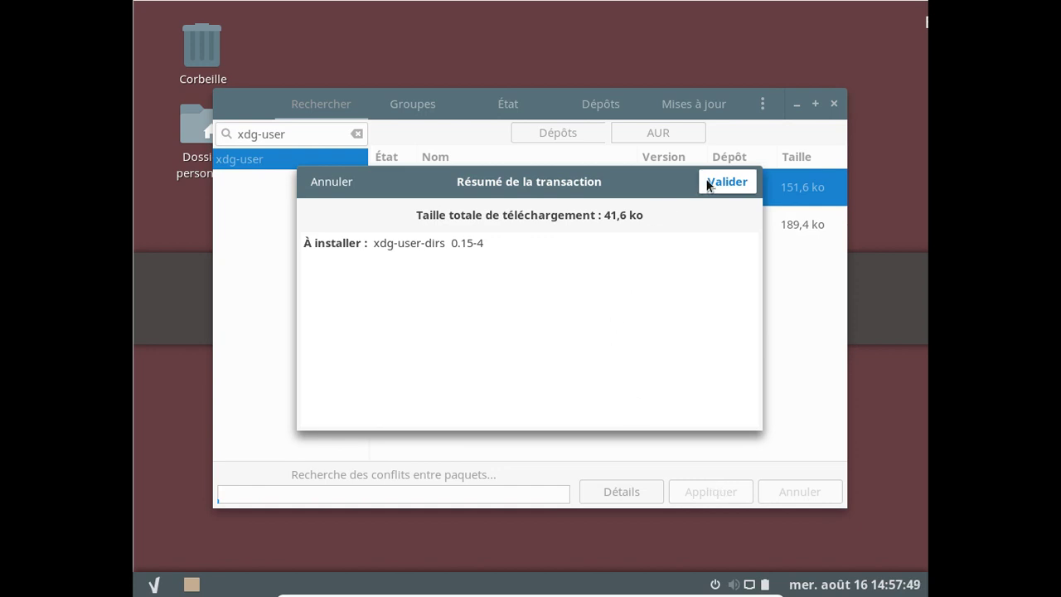
pyautogui.click(708, 183)
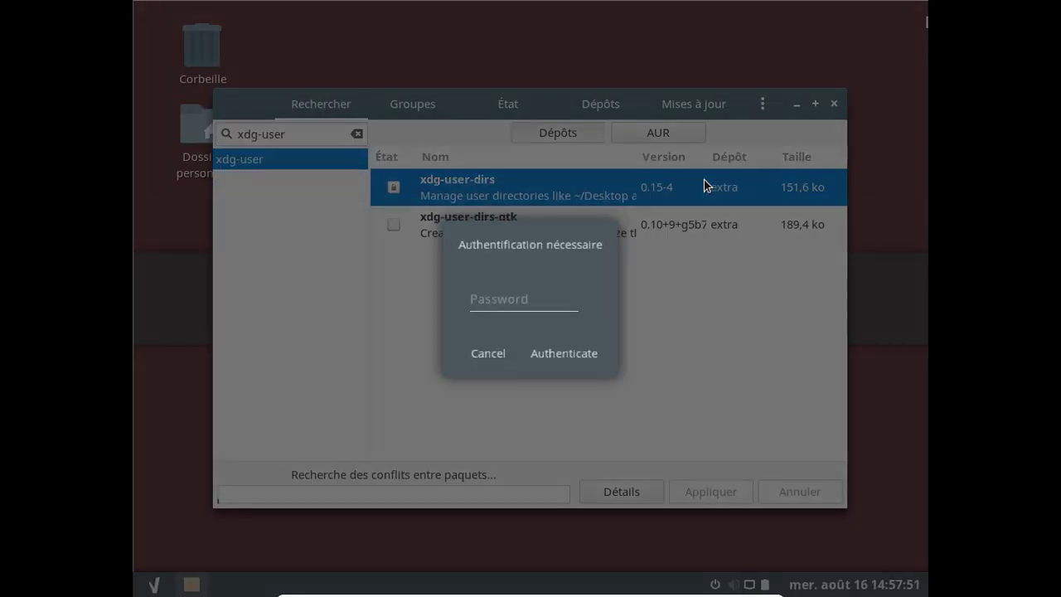
pyautogui.click(470, 302)
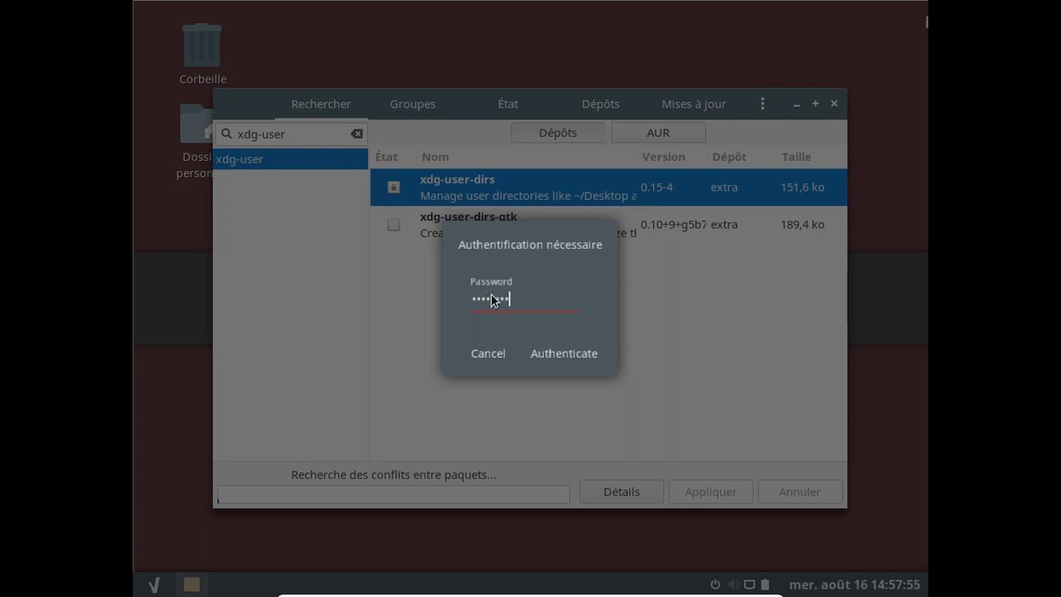
pyautogui.press('Return')
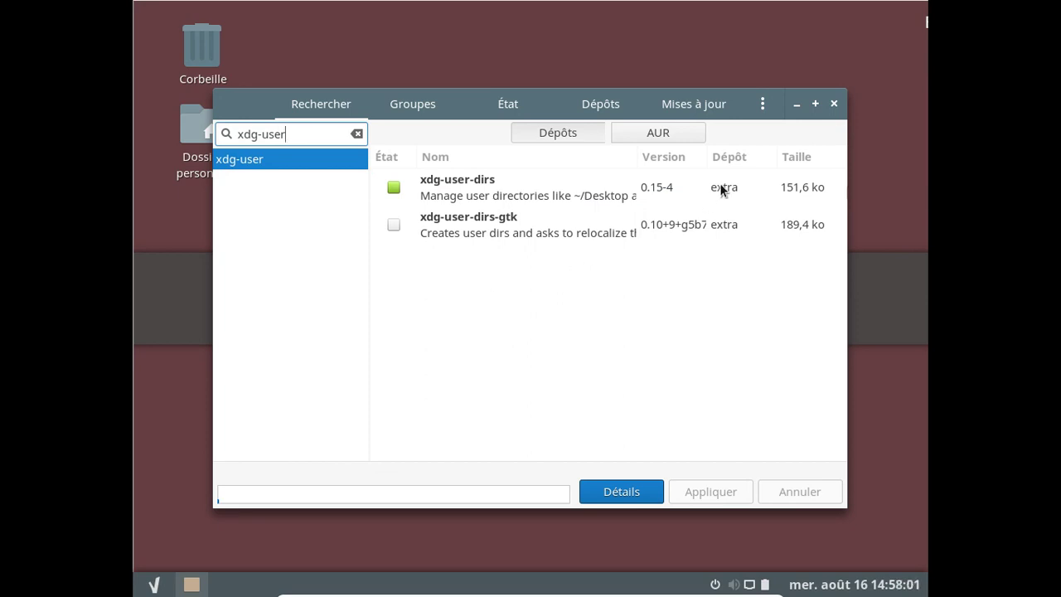
pyautogui.click(833, 103)
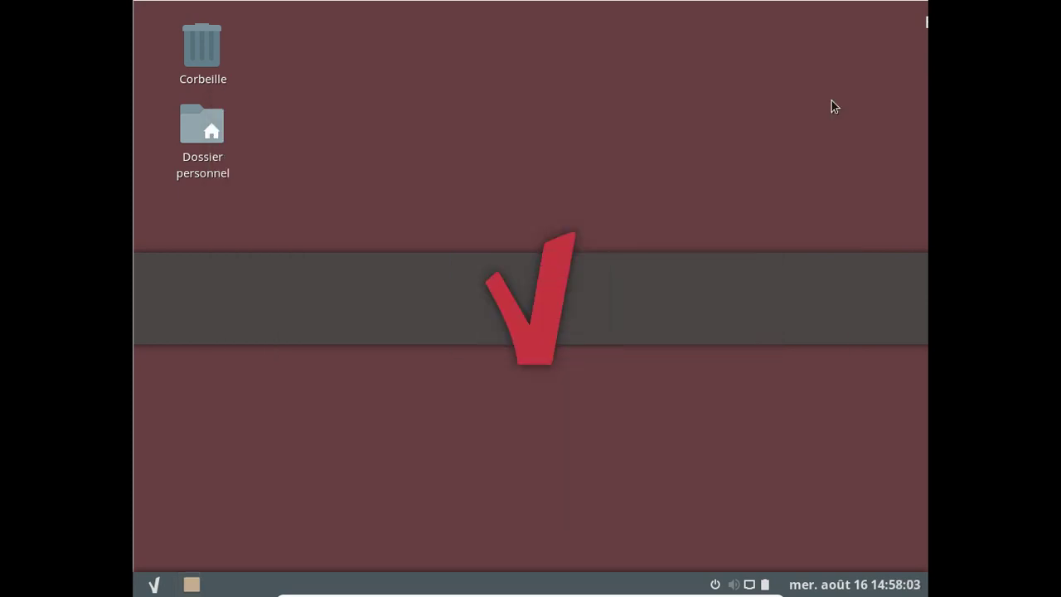
# Step: Open the personal folder from the desktop and start a terminal in that location
pyautogui.click(202, 160)
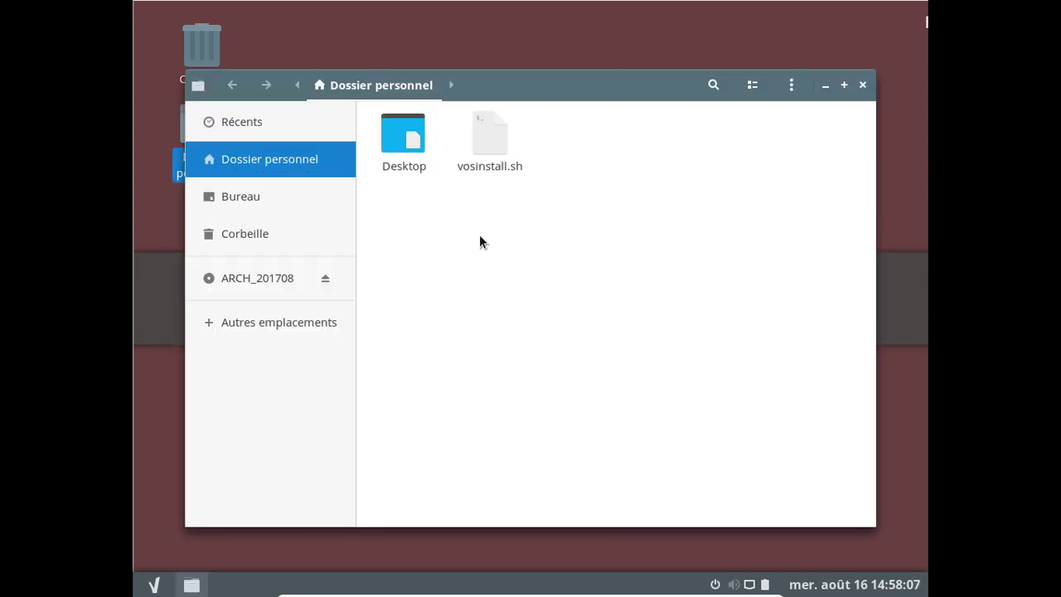
pyautogui.rightClick(479, 240)
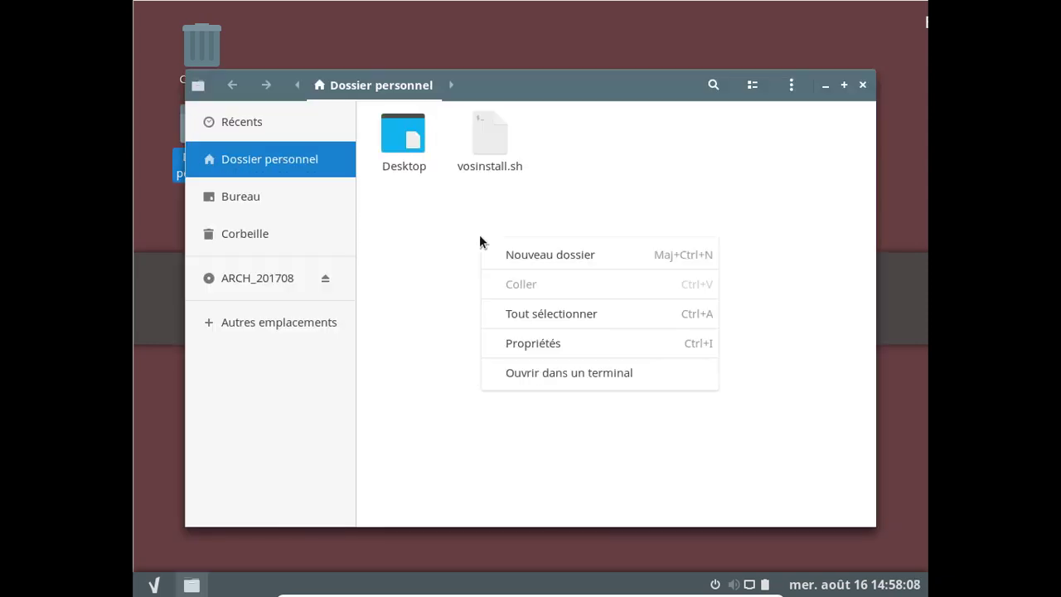
pyautogui.click(571, 374)
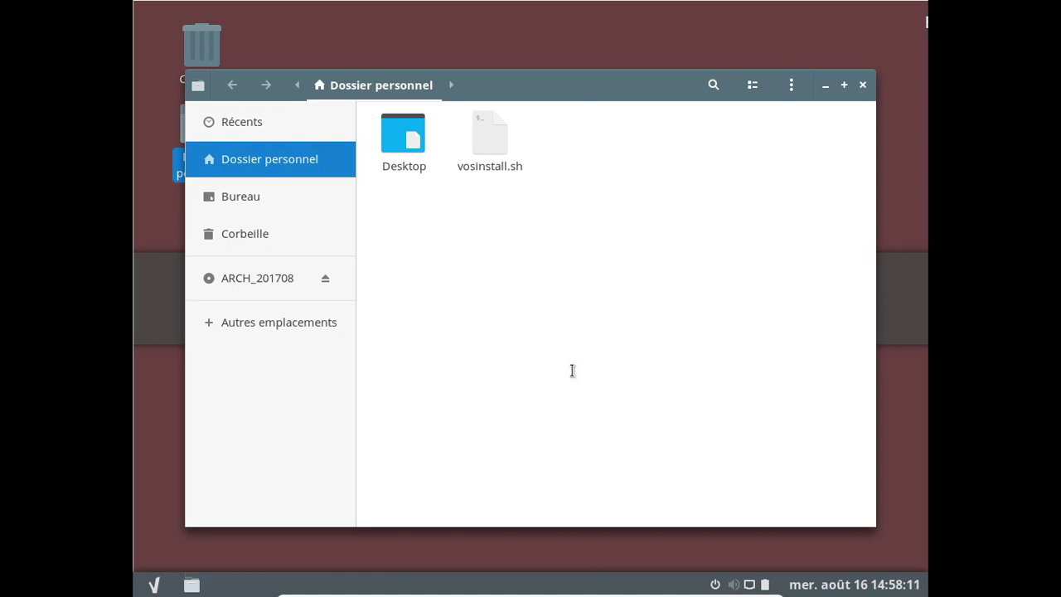
# Step: Run "xdg-user-dirs-update" in the terminal to create the standard user folders, completing the command name from "xdg"
pyautogui.write('xdg')
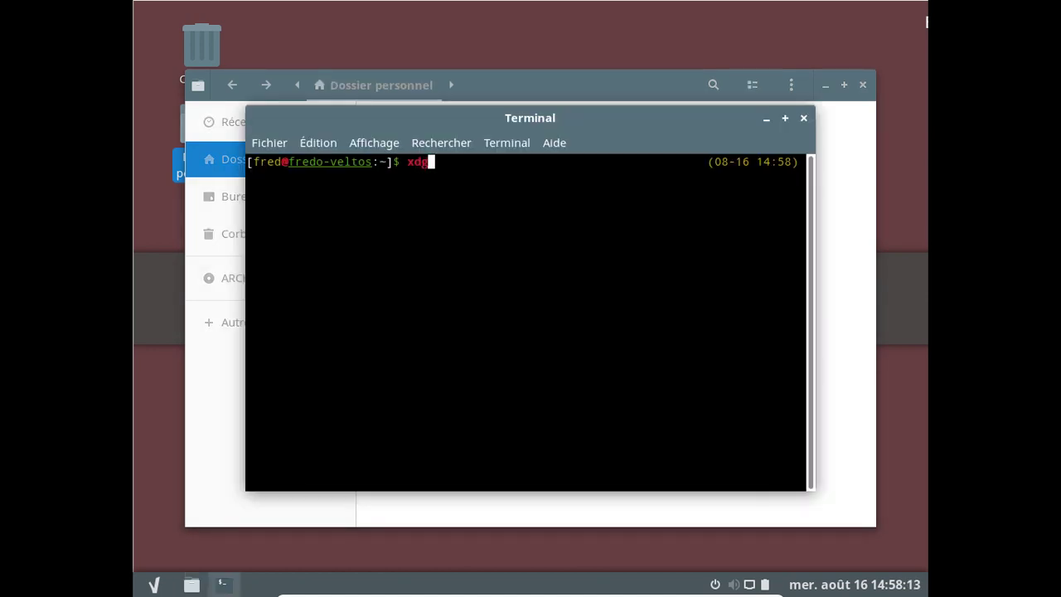
pyautogui.press('Tab')
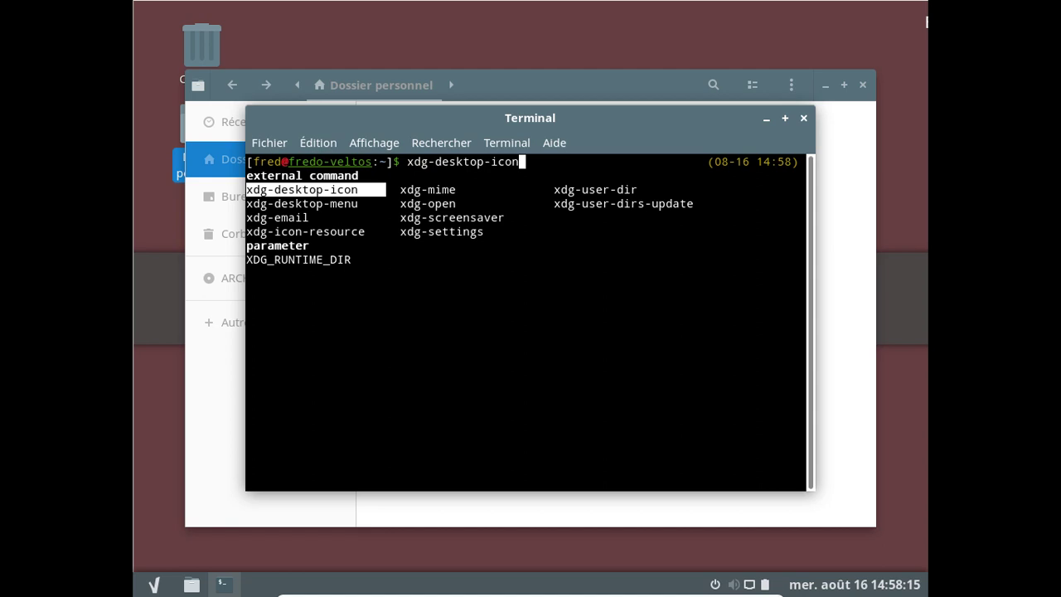
pyautogui.press('Tab')
pyautogui.press('Tab')
pyautogui.press('Tab')
pyautogui.press('Tab')
pyautogui.press('Tab')
pyautogui.press('Tab')
pyautogui.press('Tab')
pyautogui.press('Tab')
pyautogui.press('Tab')
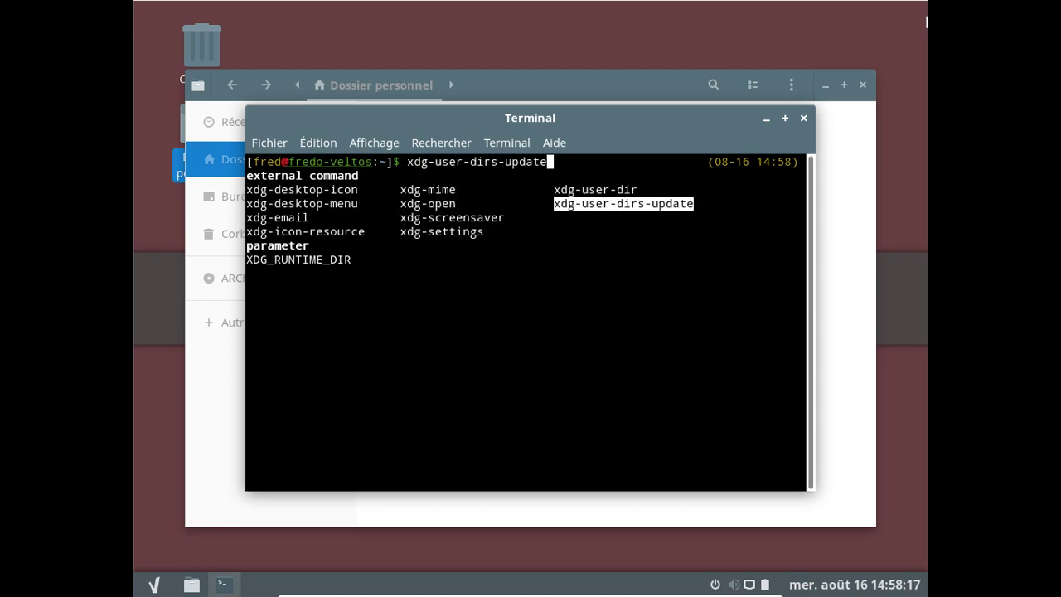
pyautogui.press('Return')
pyautogui.press('Return')
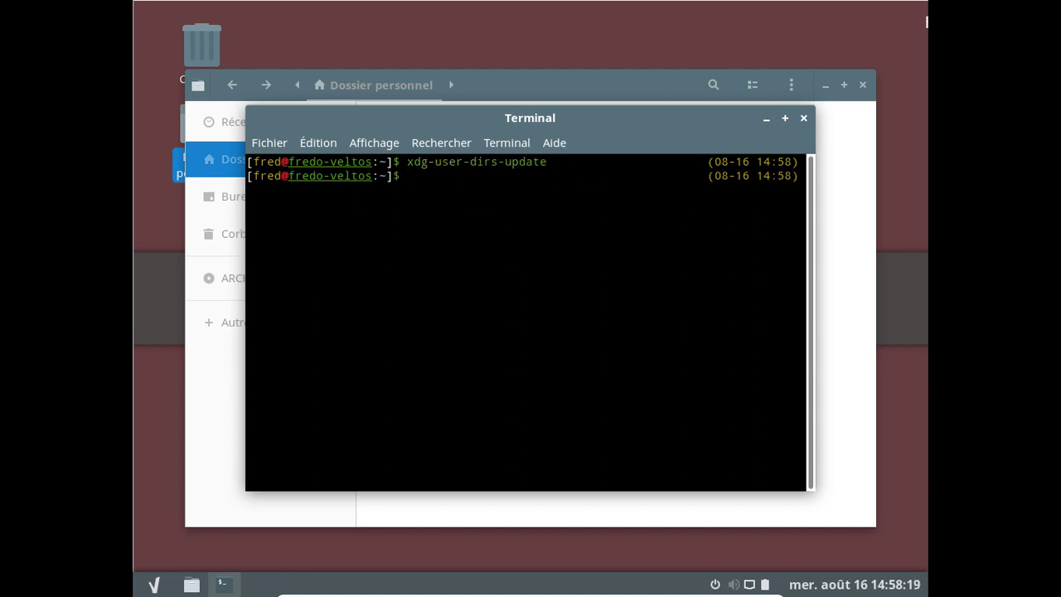
# Step: List the home folder's contents with "ls", exit the terminal, and close the file manager
pyautogui.write('ls')
pyautogui.press('Return')
pyautogui.write('exit')
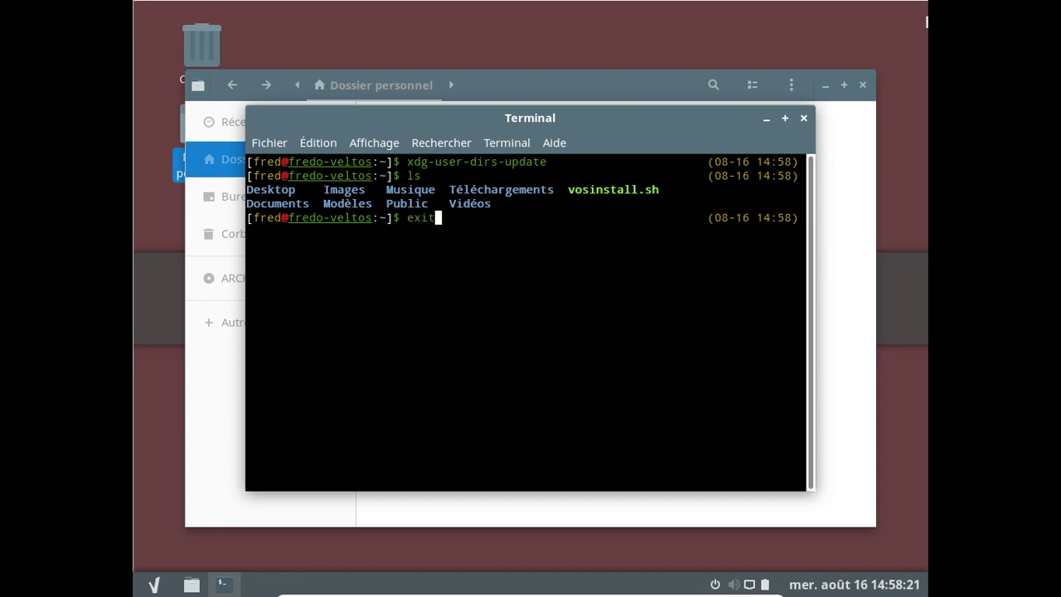
pyautogui.press('Return')
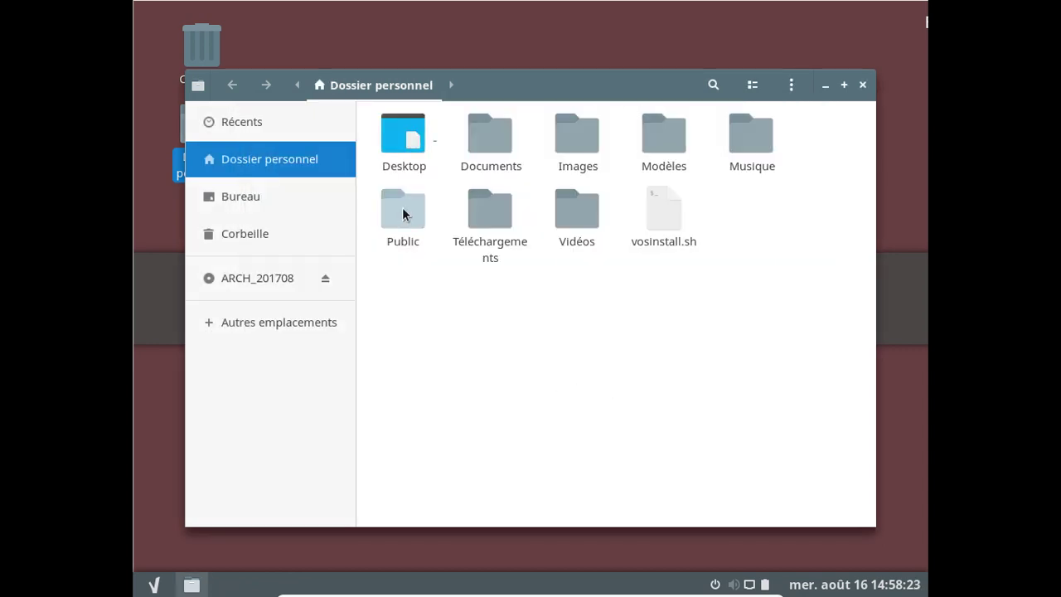
pyautogui.click(863, 83)
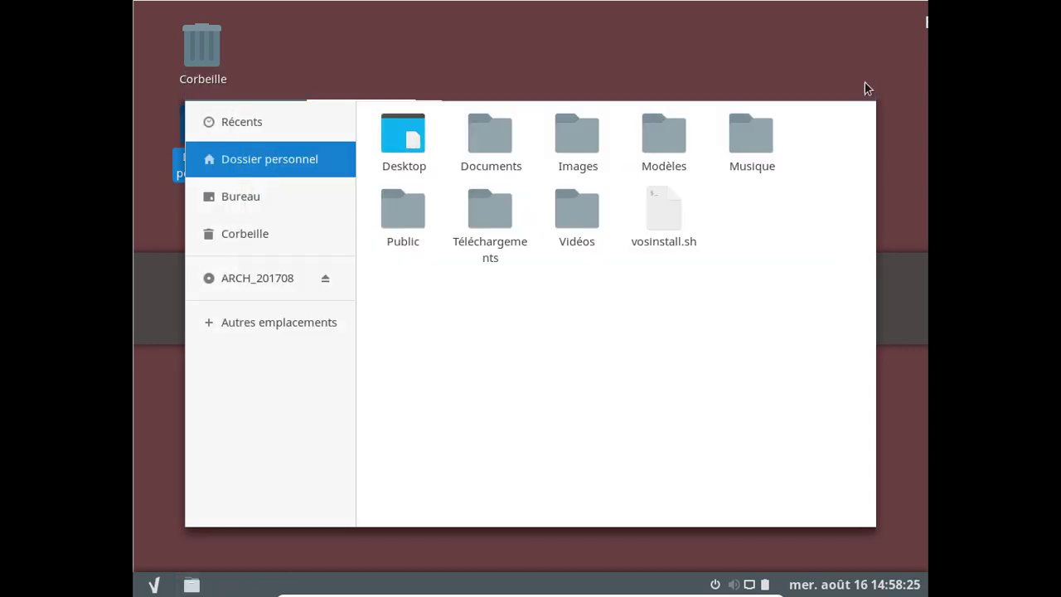
pyautogui.click(153, 584)
pyautogui.click(663, 421)
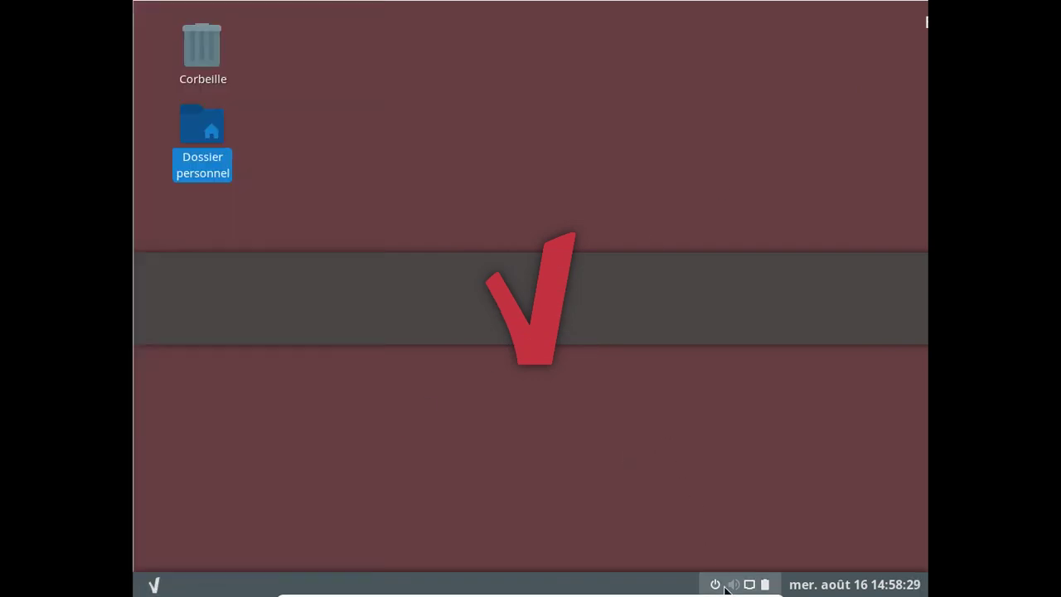
# Step: Restart the installed system and log back in by entering the account password
pyautogui.click(732, 585)
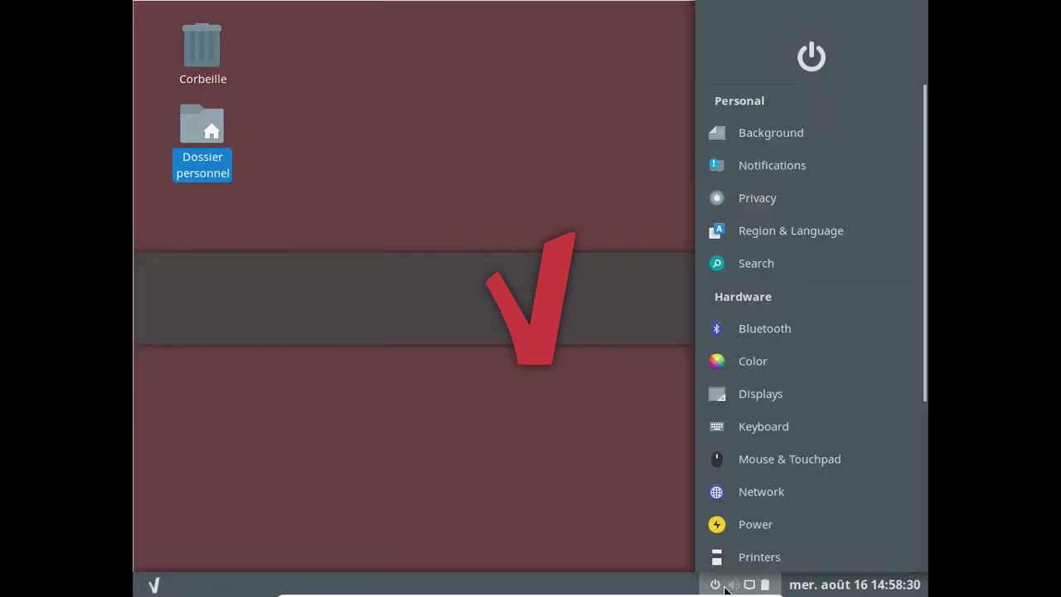
pyautogui.click(800, 71)
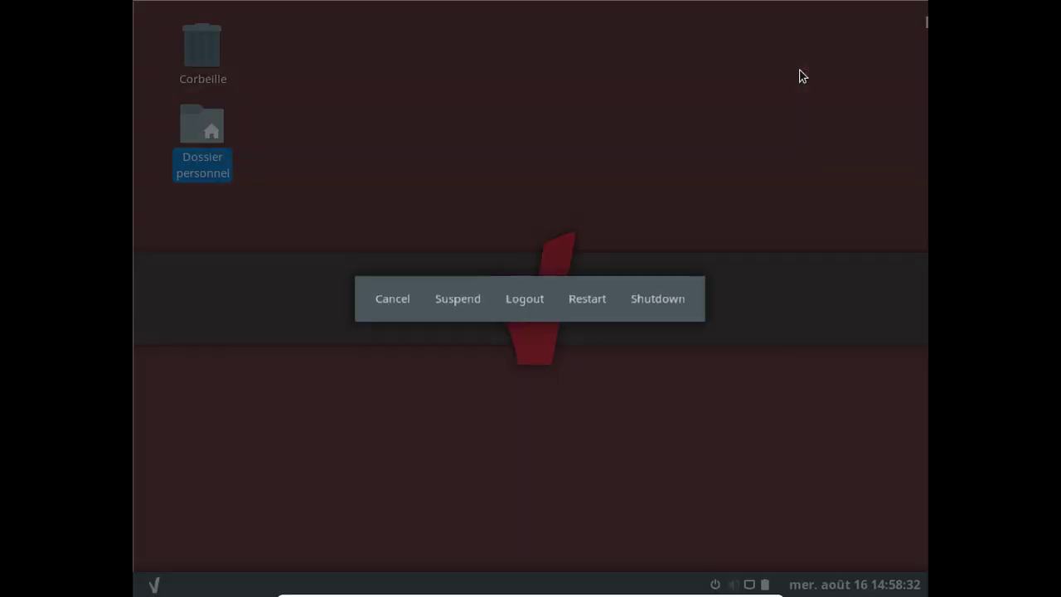
pyautogui.click(599, 294)
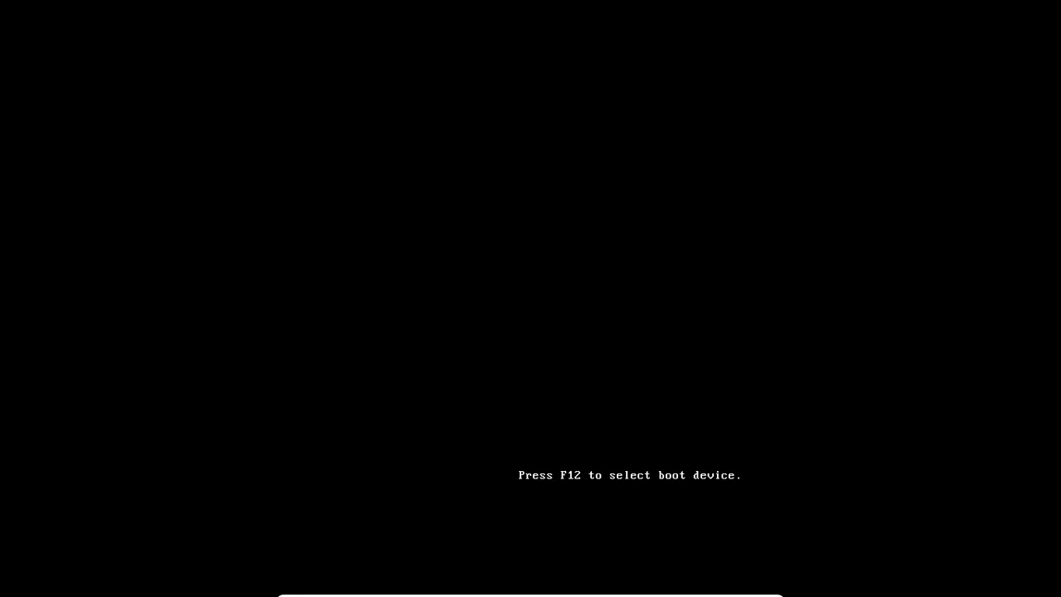
pyautogui.press('Return')
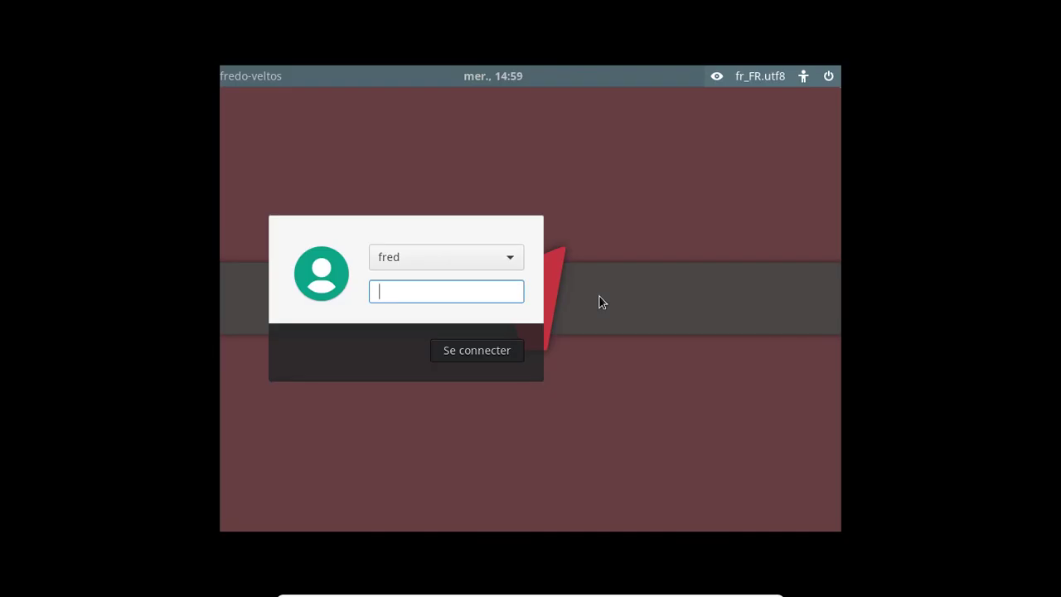
pyautogui.write('•••••••')
pyautogui.press('Return')
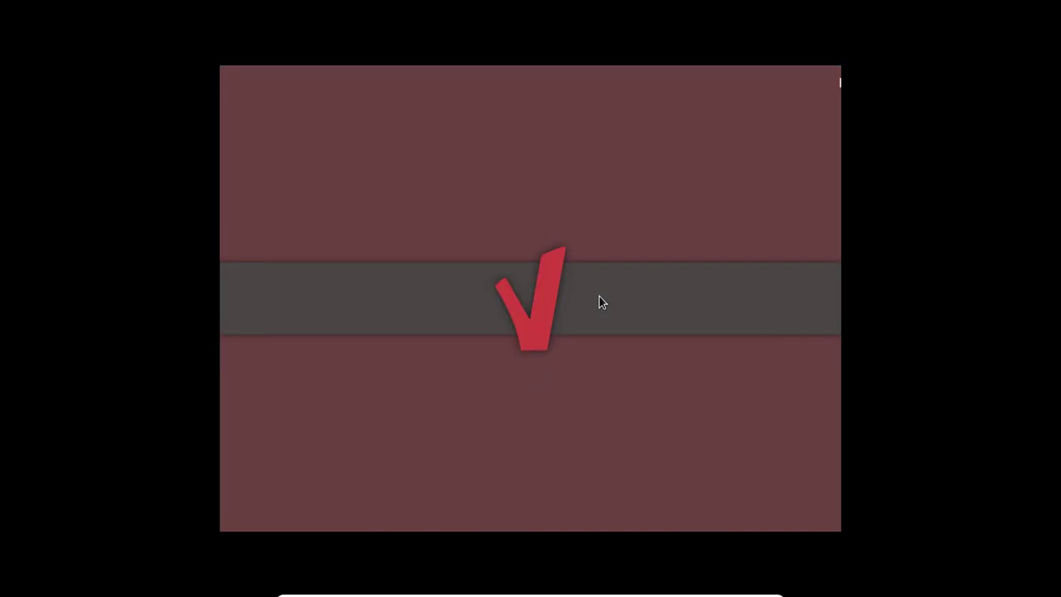